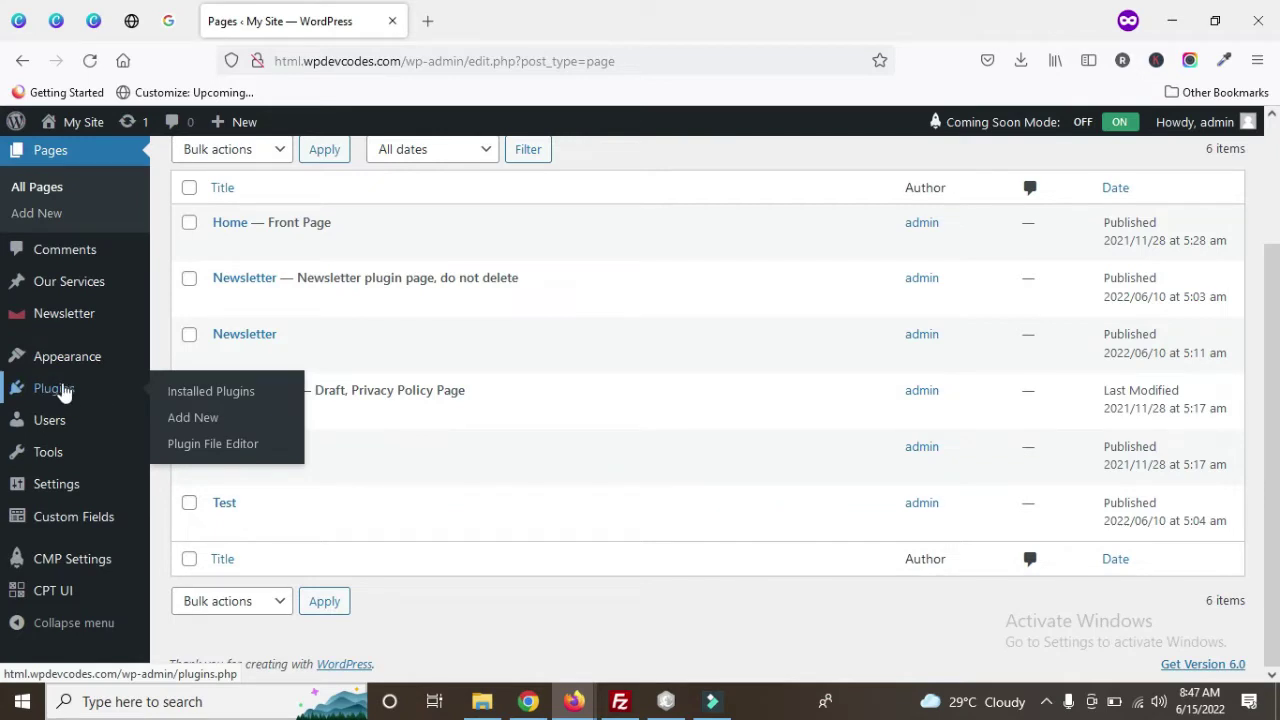
# - Search the plugin directory for 'Ninja for' and activate Ninja Forms Contact Form
pyautogui.click(200, 420)
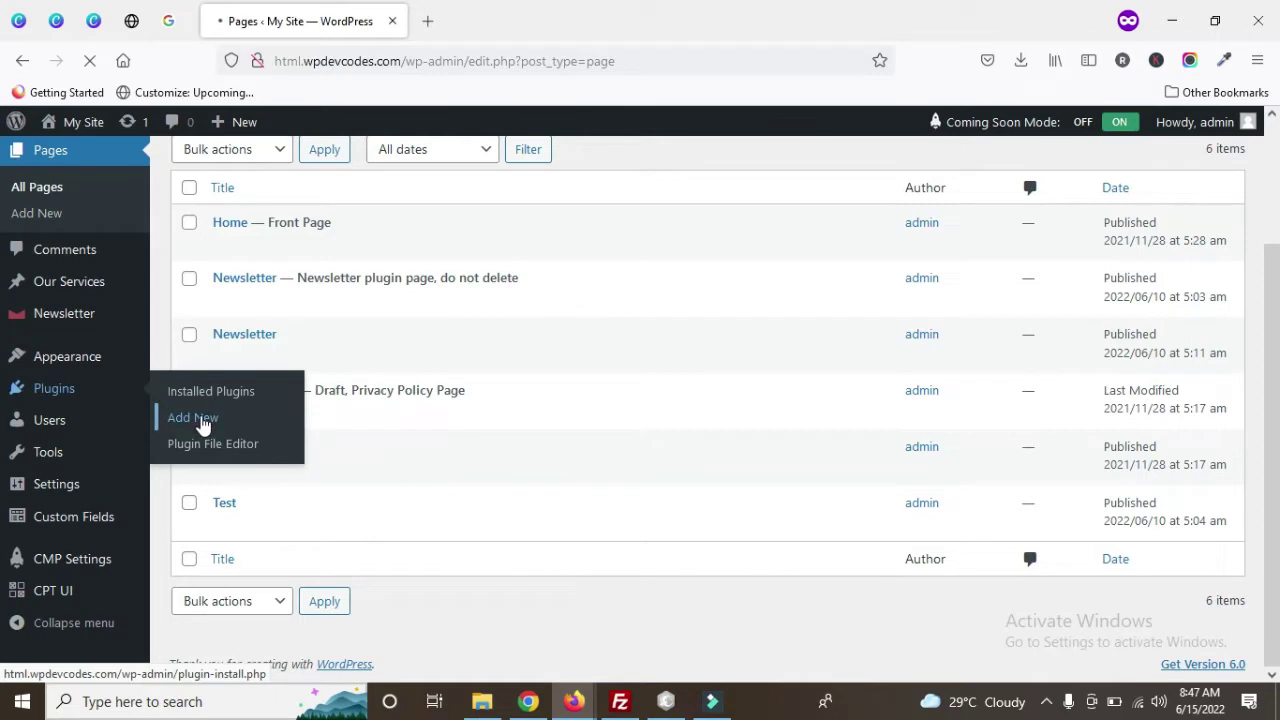
pyautogui.click(1027, 289)
pyautogui.write('N')
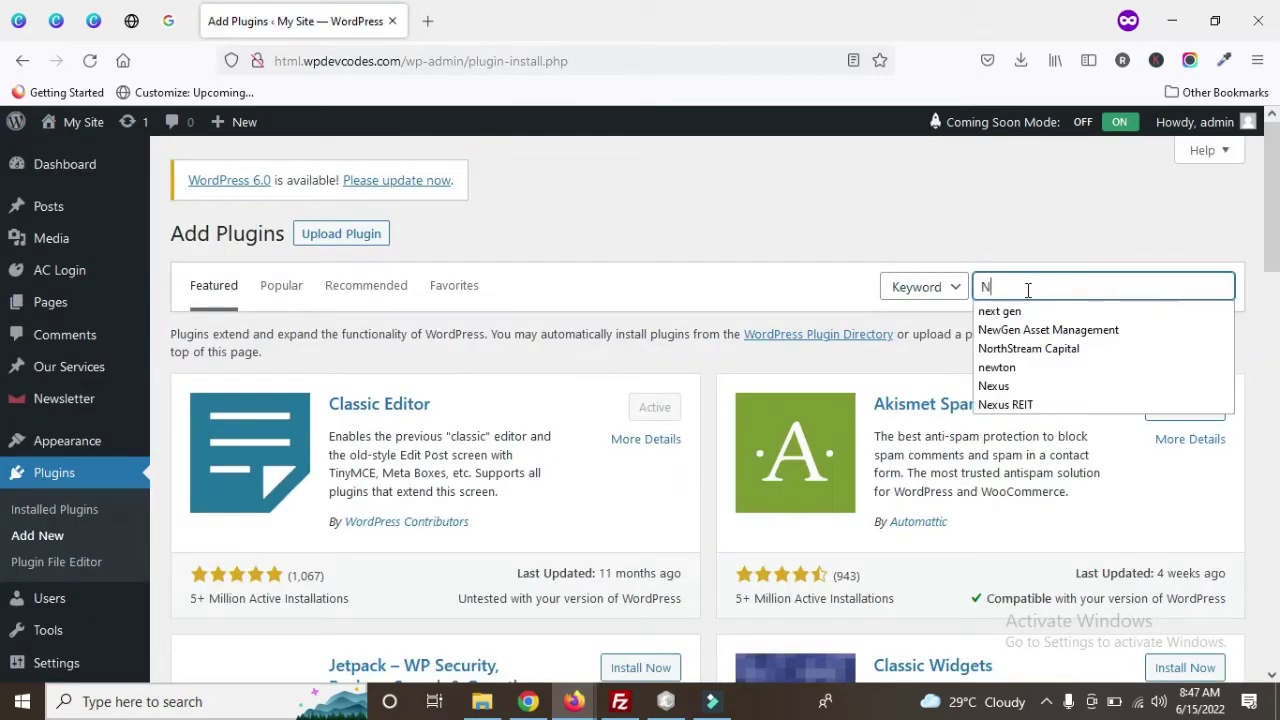
pyautogui.write('inja form')
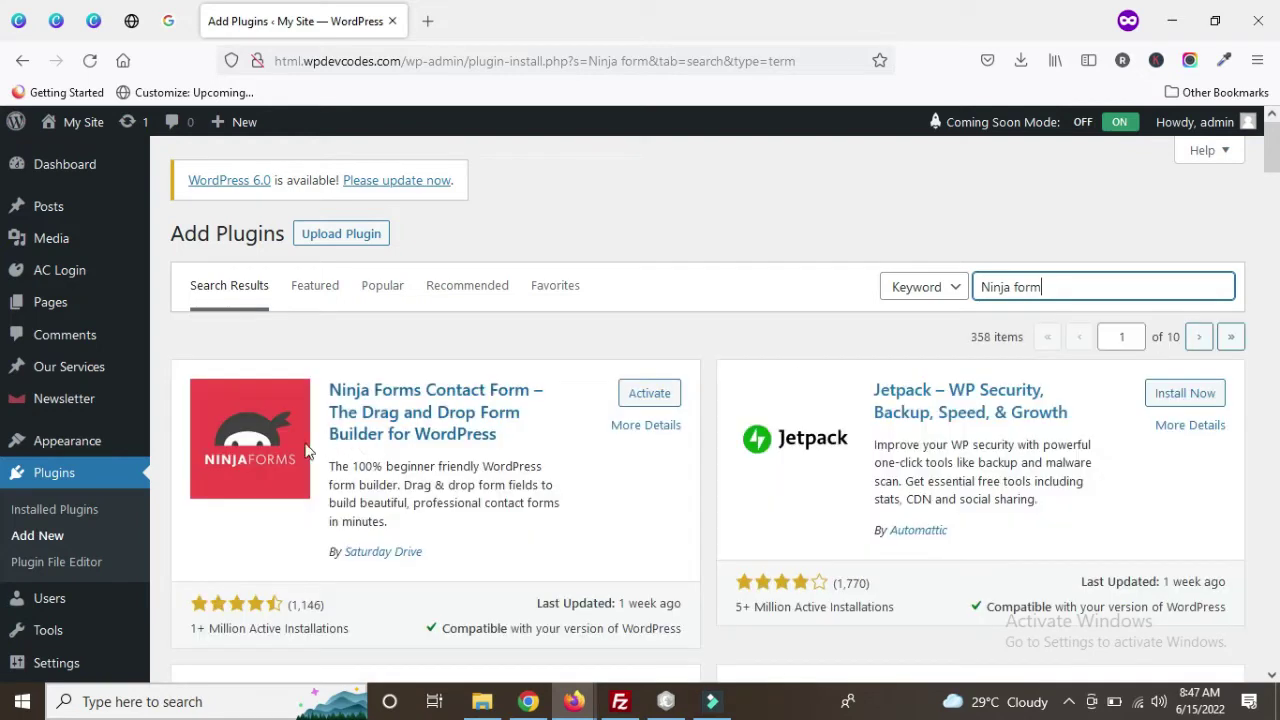
pyautogui.click(643, 395)
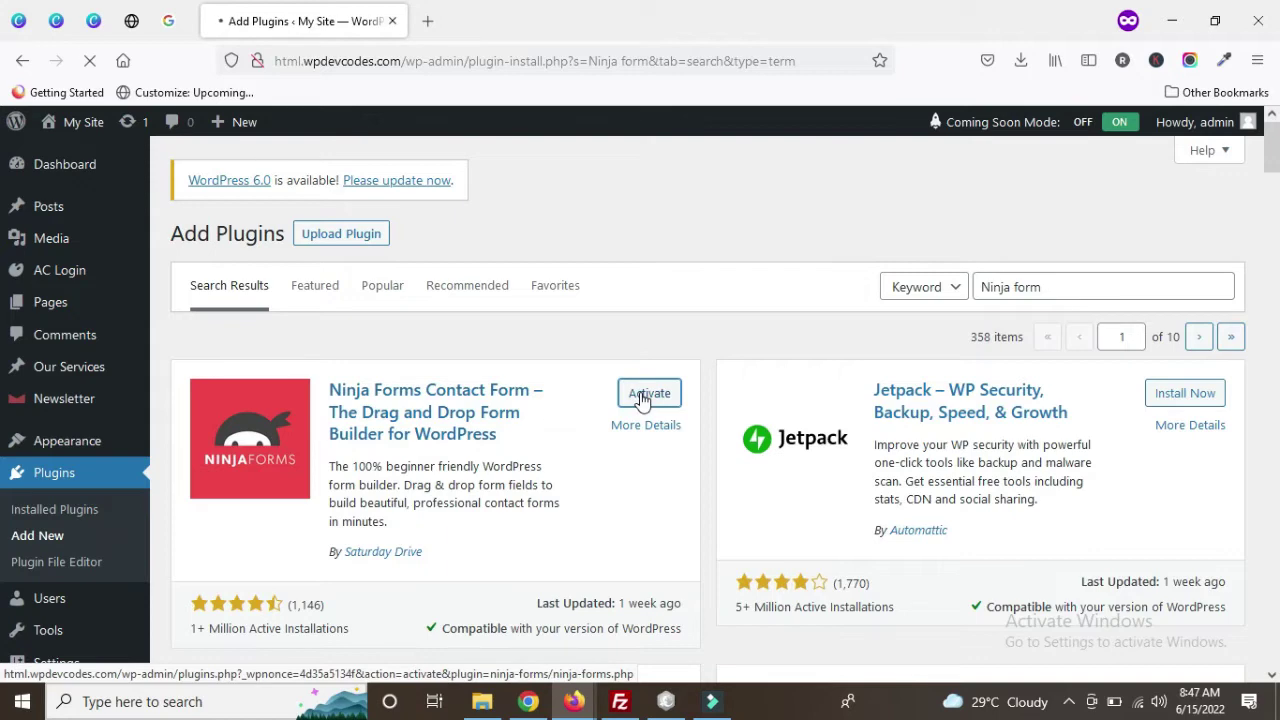
# - Confirm Ninja Forms in the installed plugins list and start a new Ninja Forms form
pyautogui.scroll(-10, 366, 471)
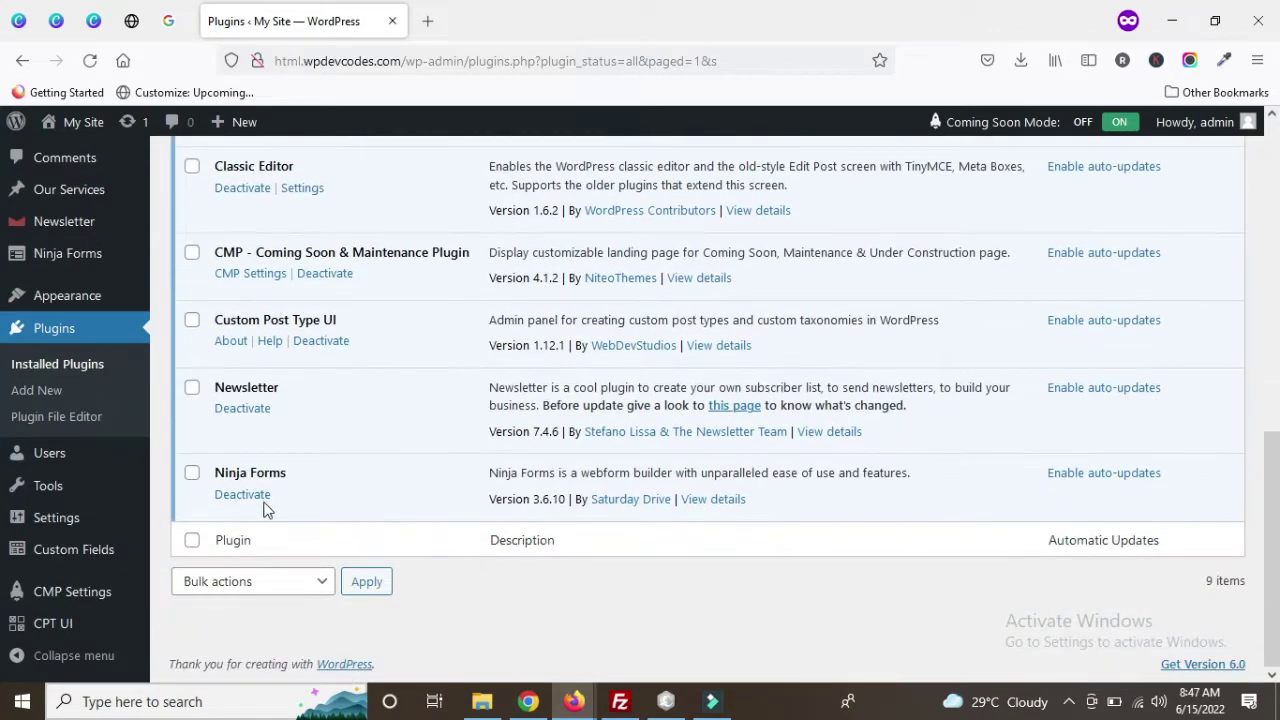
pyautogui.scroll(2, 44, 358)
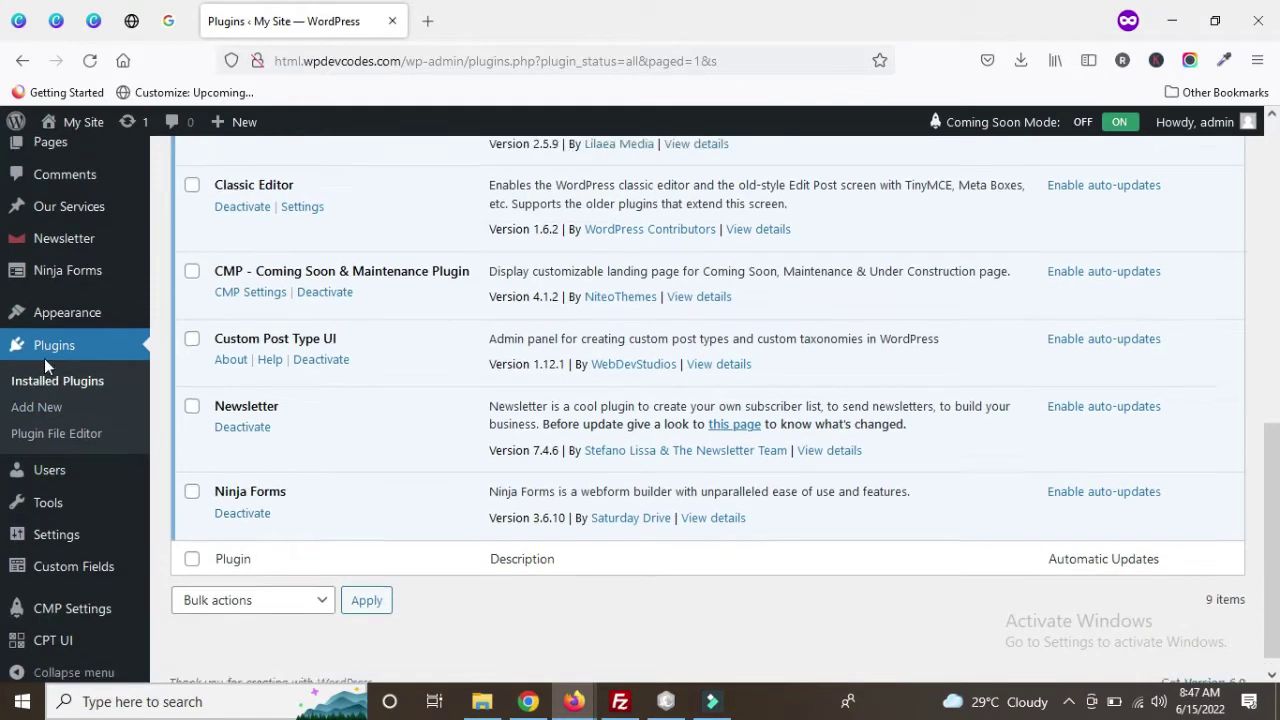
pyautogui.moveTo(60, 355)
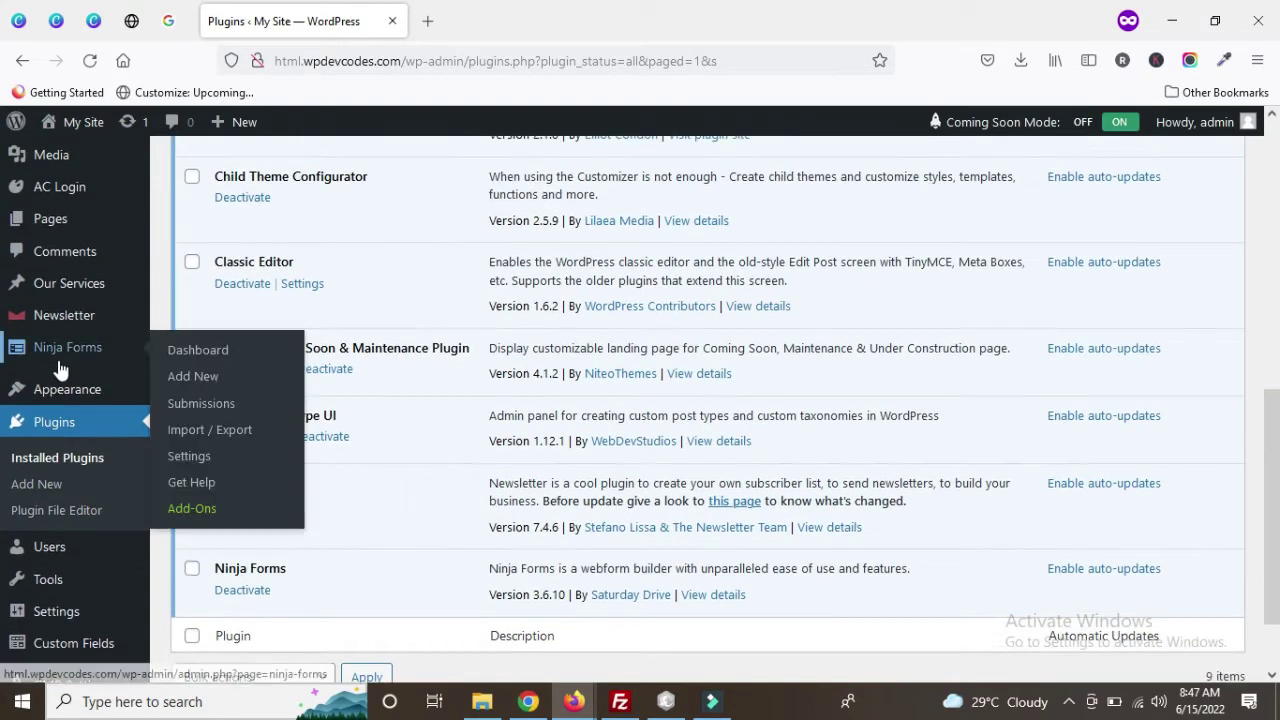
pyautogui.click(195, 380)
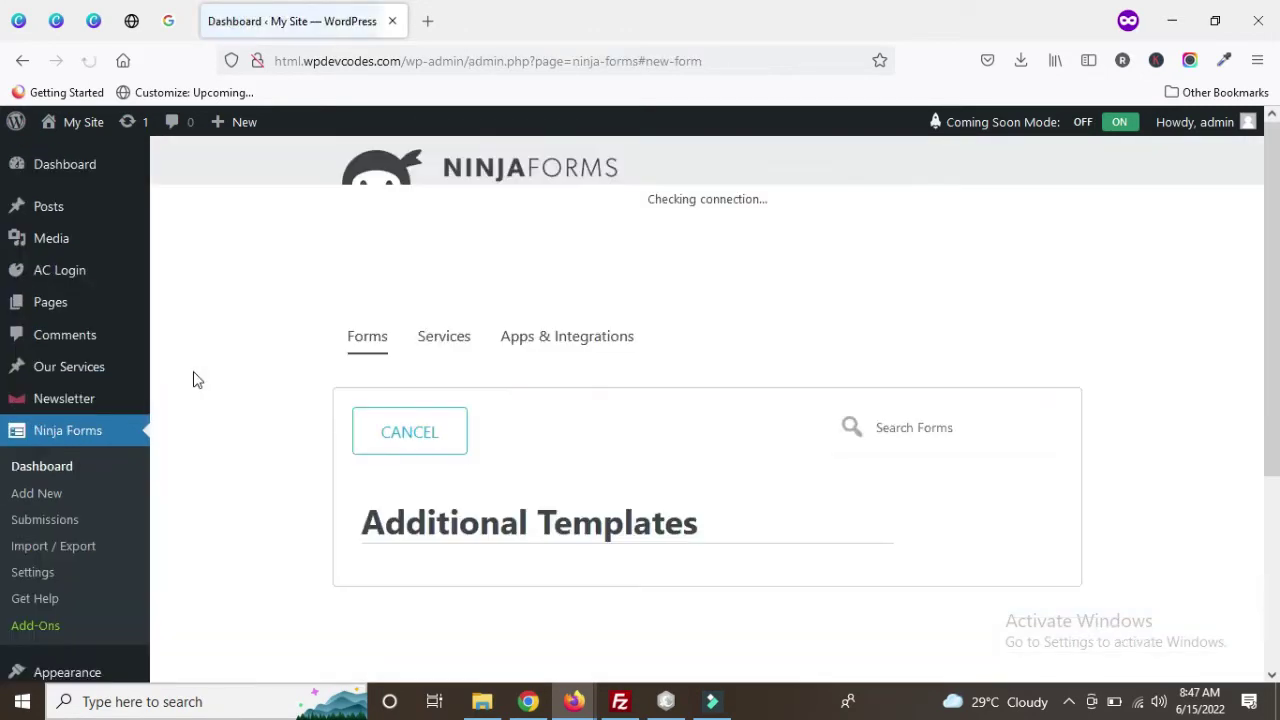
# - Create a new form from the Contact Us template
pyautogui.scroll(-2, 738, 508)
pyautogui.scroll(-4, 738, 508)
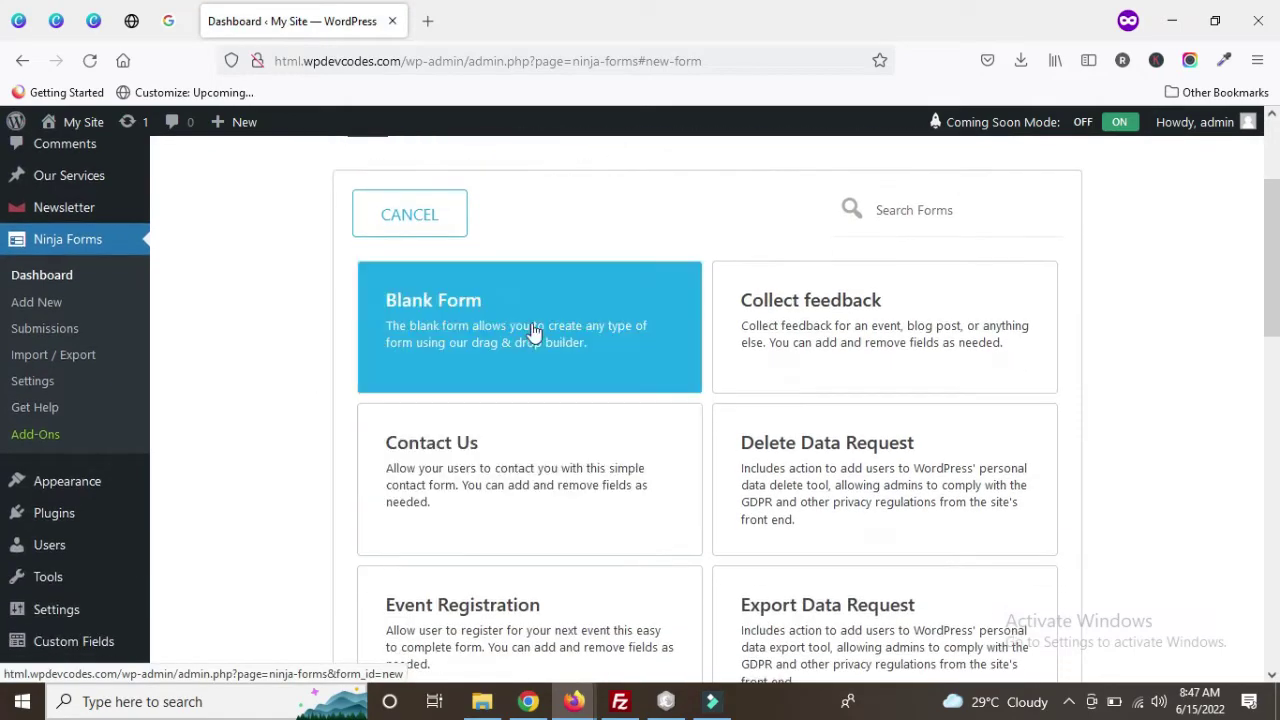
pyautogui.scroll(3, 805, 437)
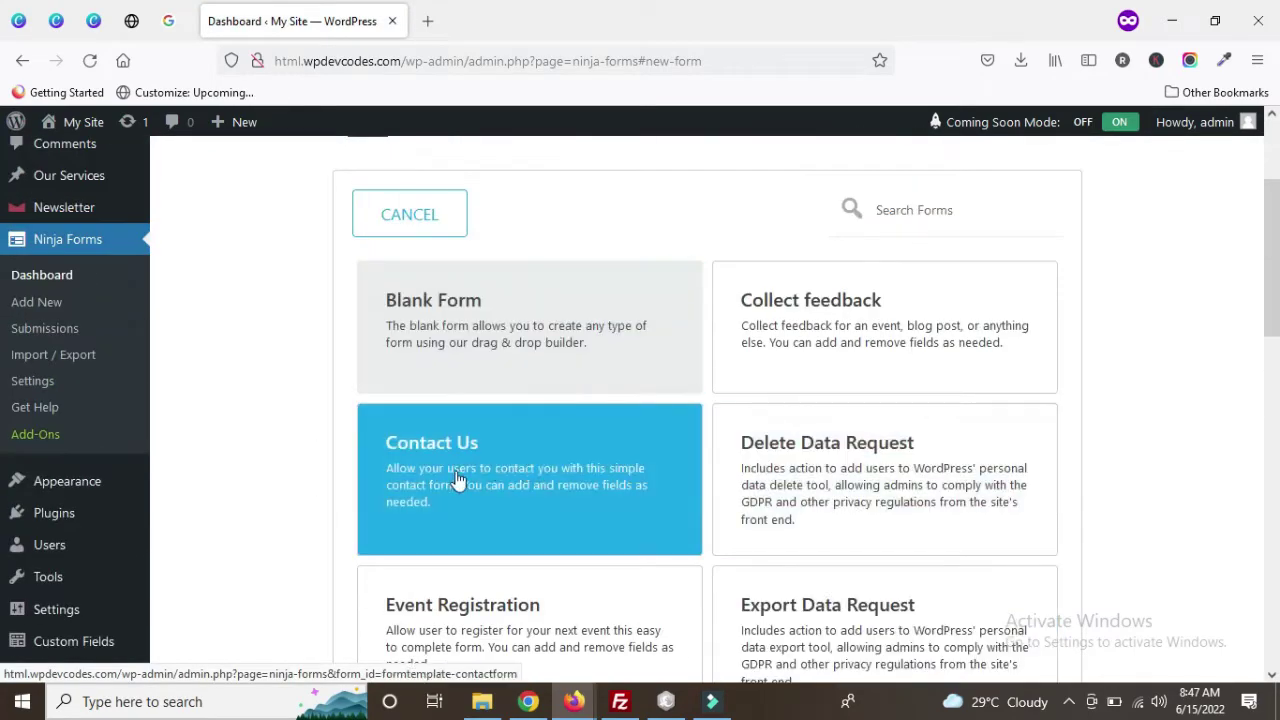
pyautogui.scroll(-1, 490, 476)
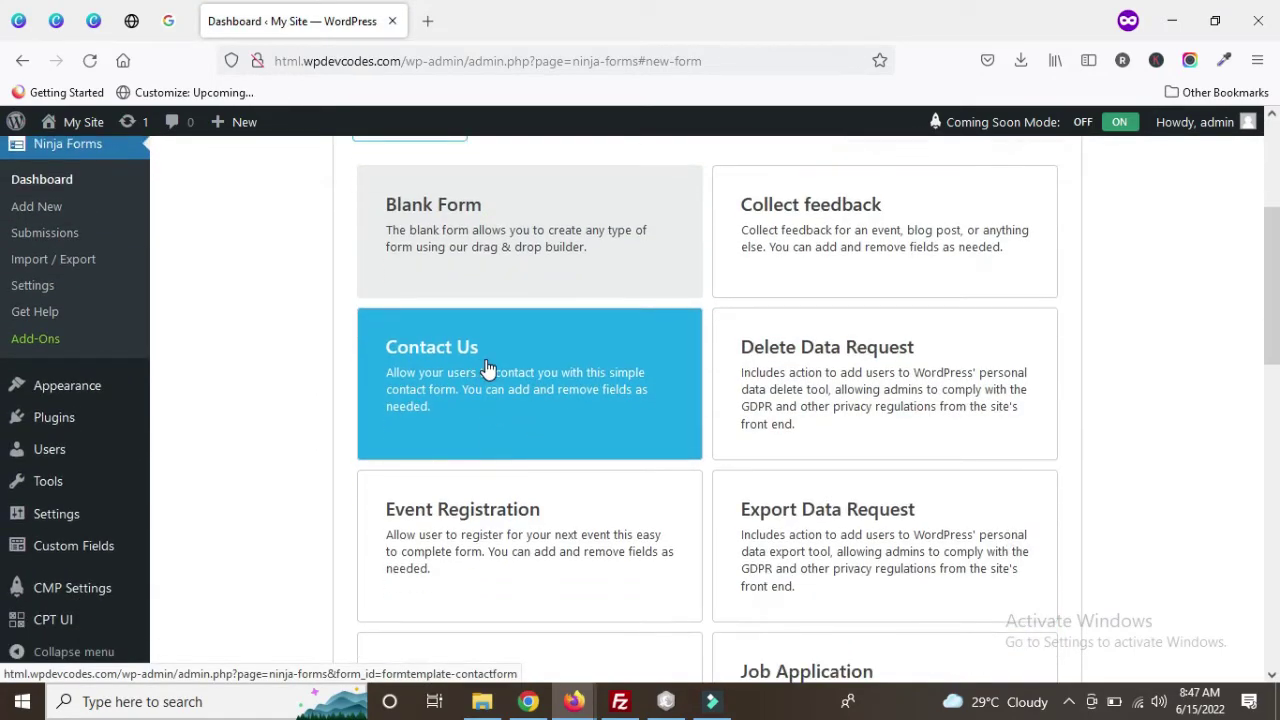
pyautogui.click(489, 368)
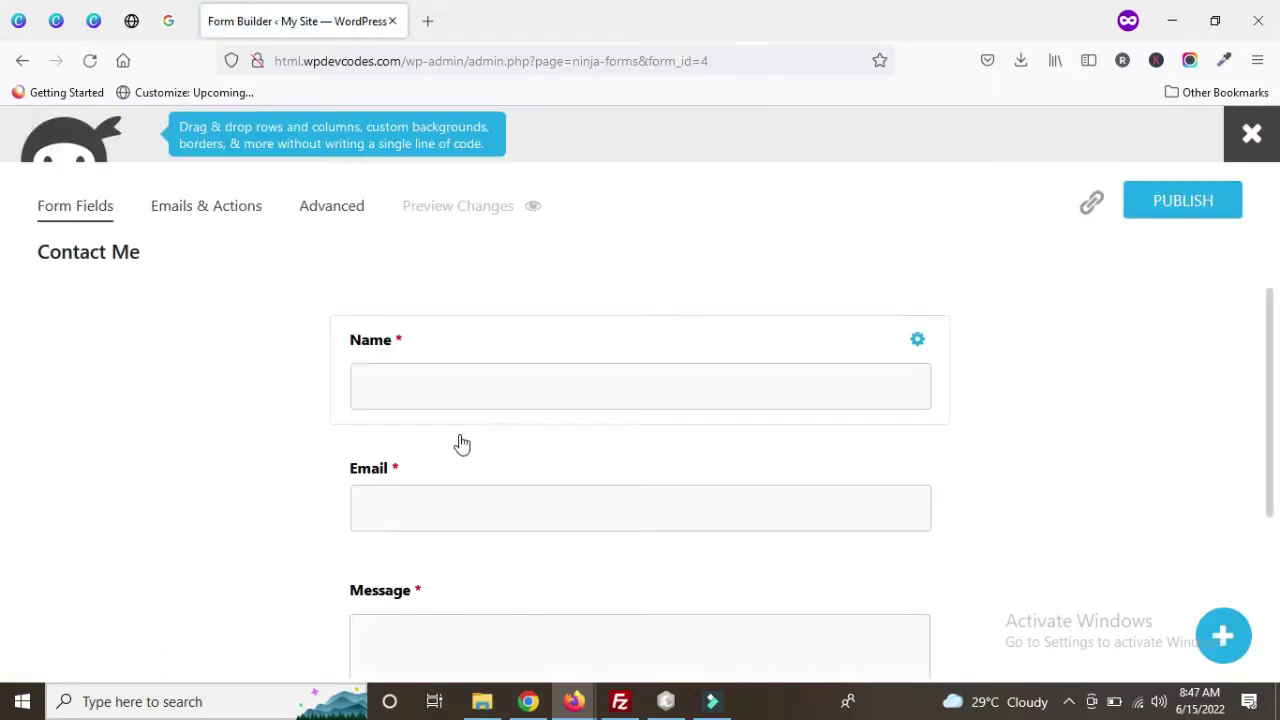
# - Review the Name, Email and Message fields, publish the Contact Me form, and select the end of the page address
pyautogui.scroll(-3, 457, 446)
pyautogui.scroll(3, 483, 460)
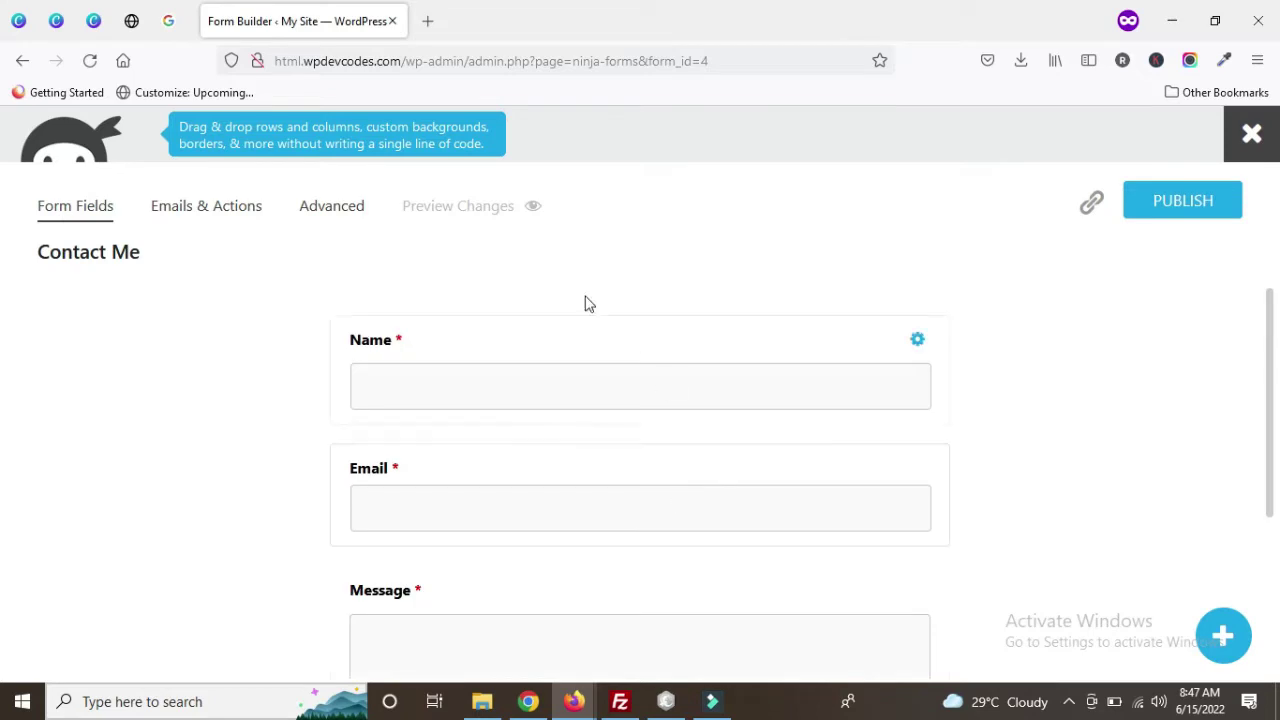
pyautogui.scroll(-3, 600, 465)
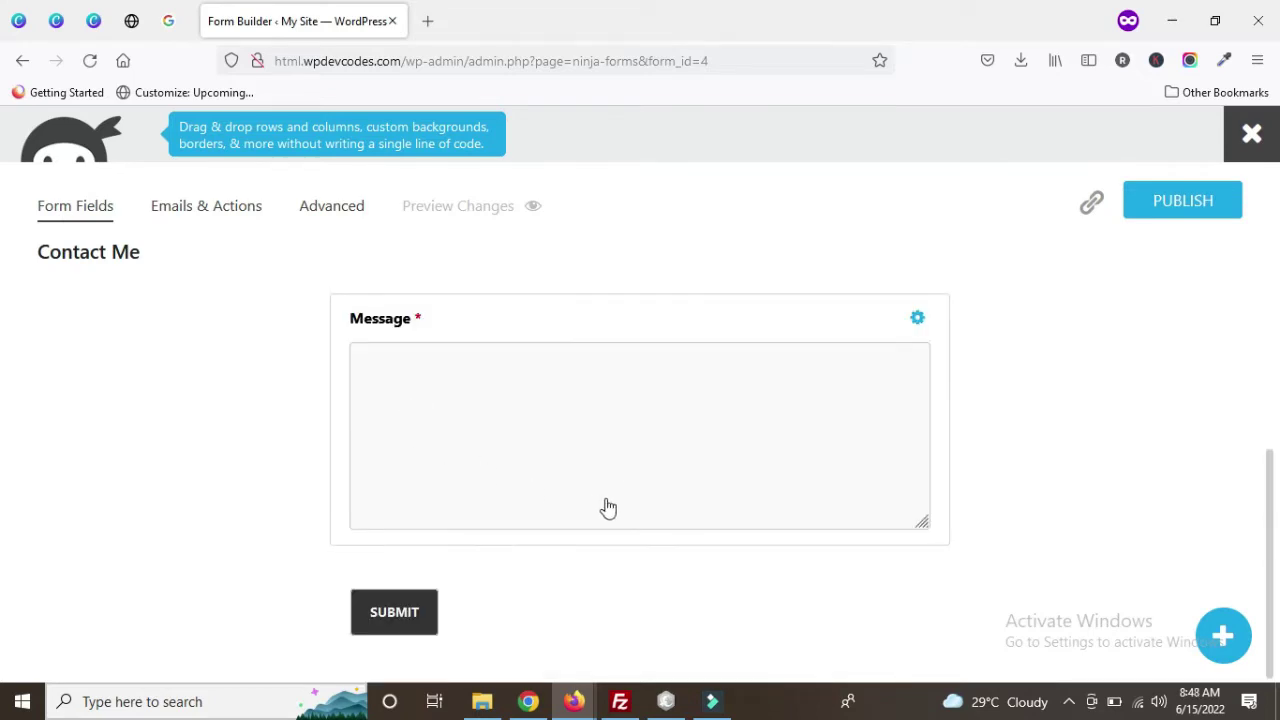
pyautogui.scroll(3, 606, 500)
pyautogui.scroll(-3, 589, 454)
pyautogui.scroll(2, 592, 456)
pyautogui.scroll(1, 590, 456)
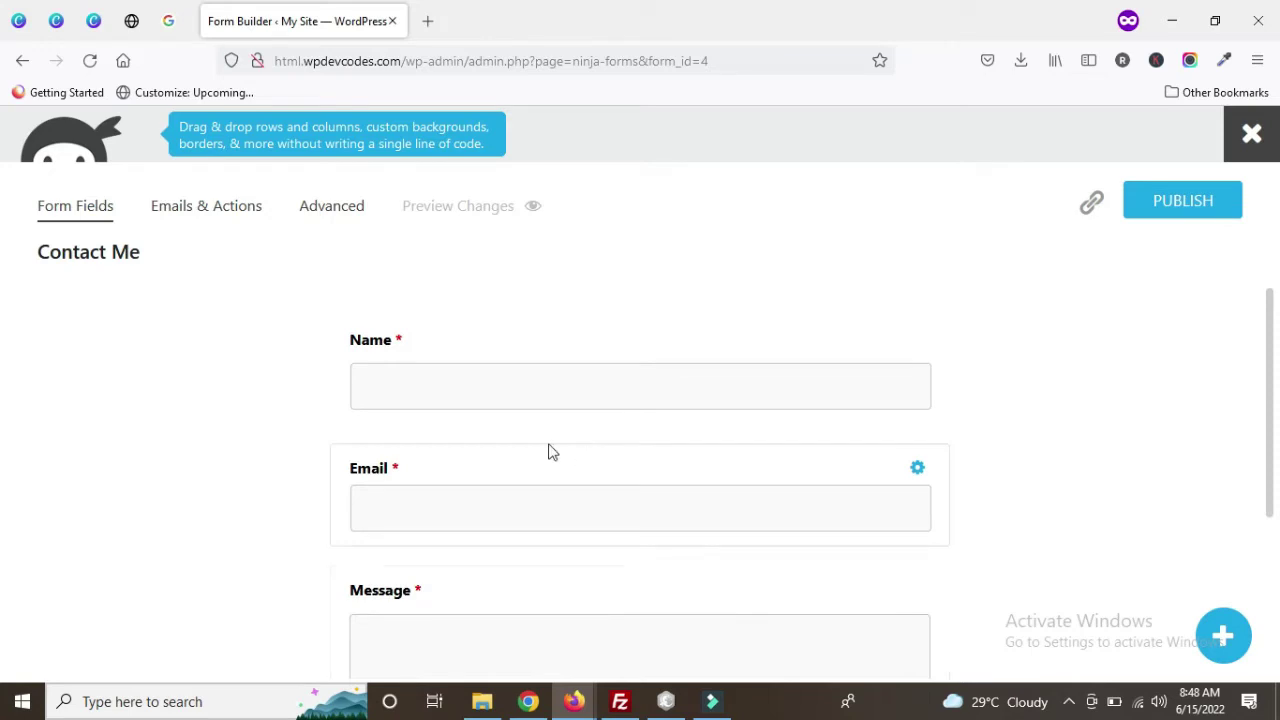
pyautogui.click(1186, 200)
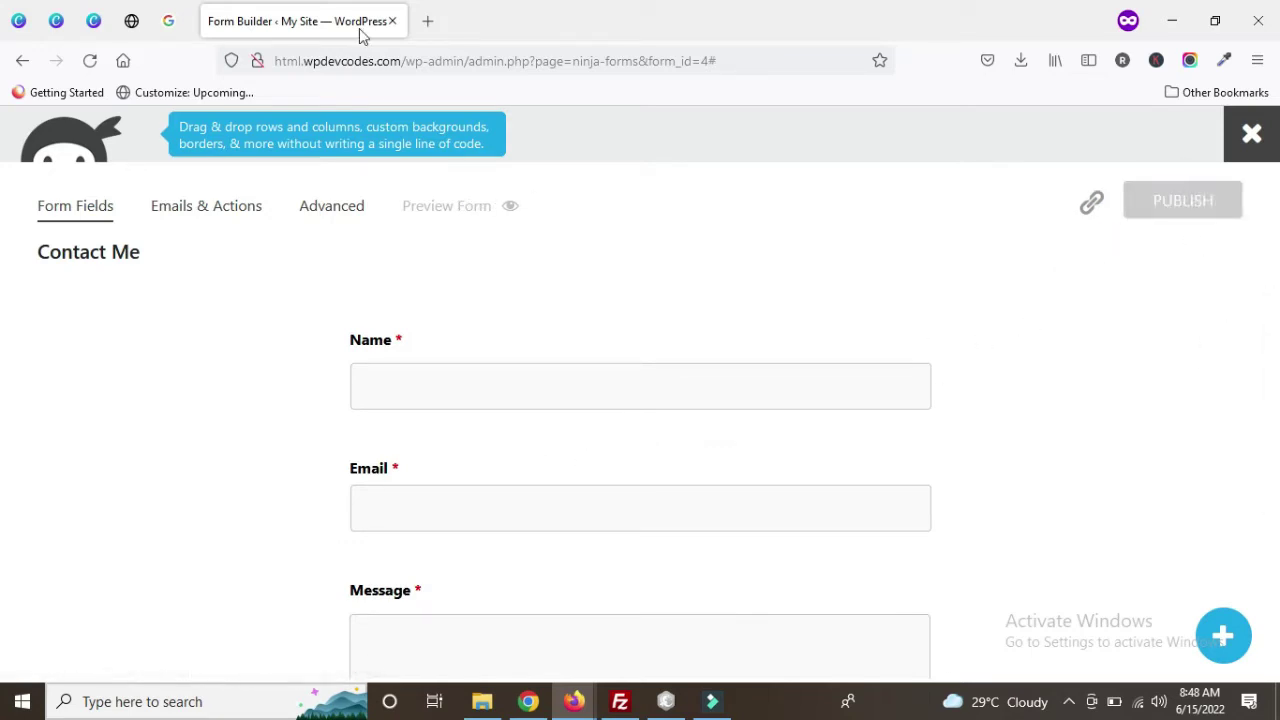
pyautogui.moveTo(468, 62); pyautogui.dragTo(809, 70)
# - Trim the address to /wp-admin/ and open the Ninja Forms forms list
pyautogui.press('BackSpace')
pyautogui.press('Return')
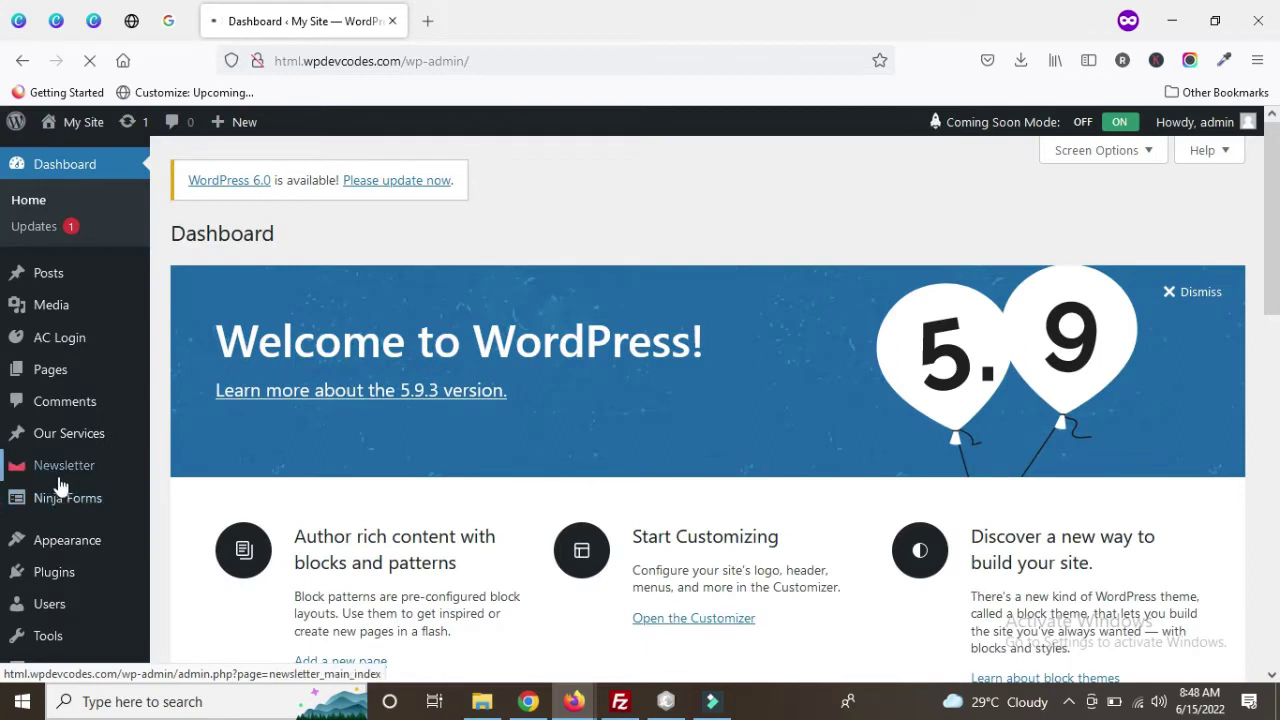
pyautogui.moveTo(74, 508)
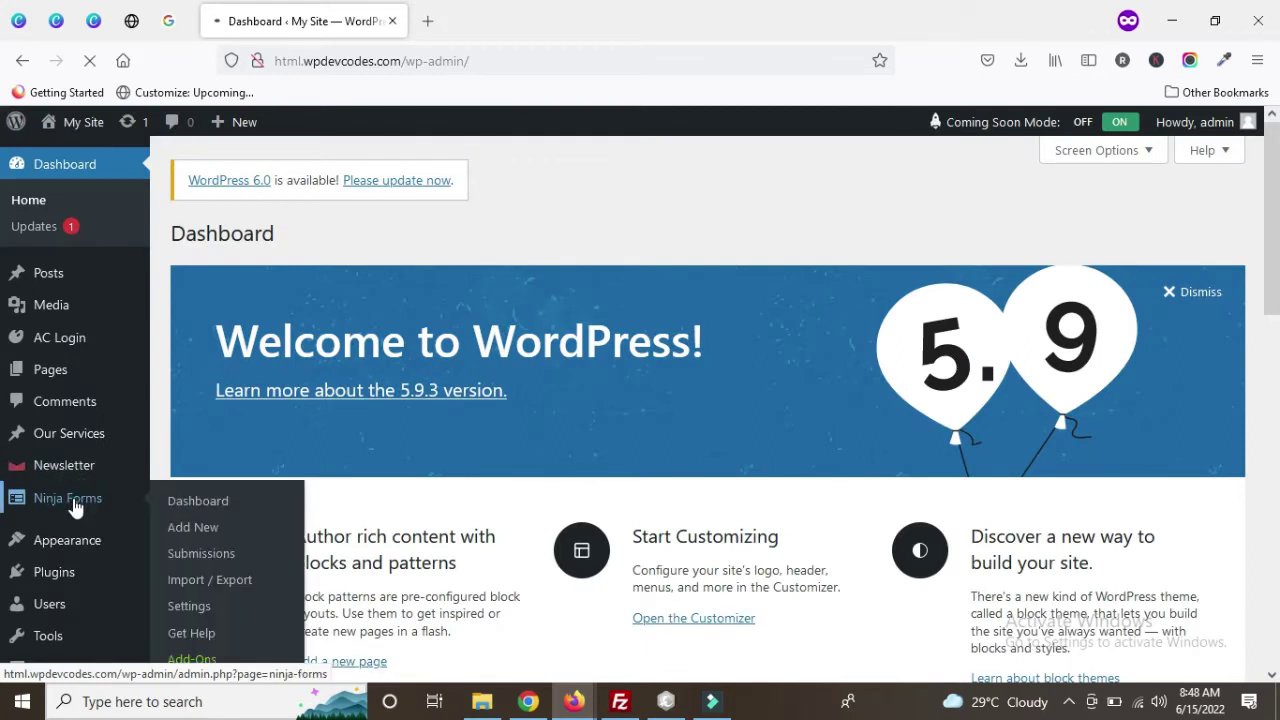
pyautogui.click(74, 505)
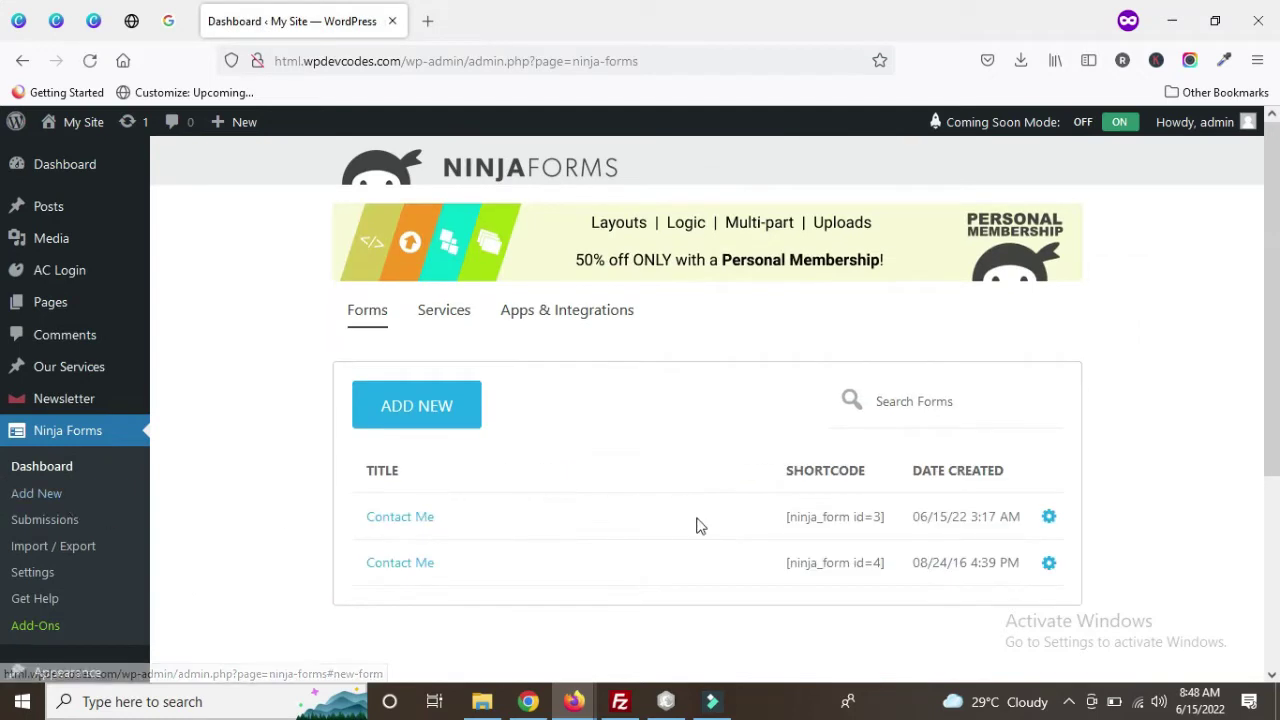
# - Copy the first Contact Me form's shortcode [ninja_form id=3]
pyautogui.scroll(-2, 694, 520)
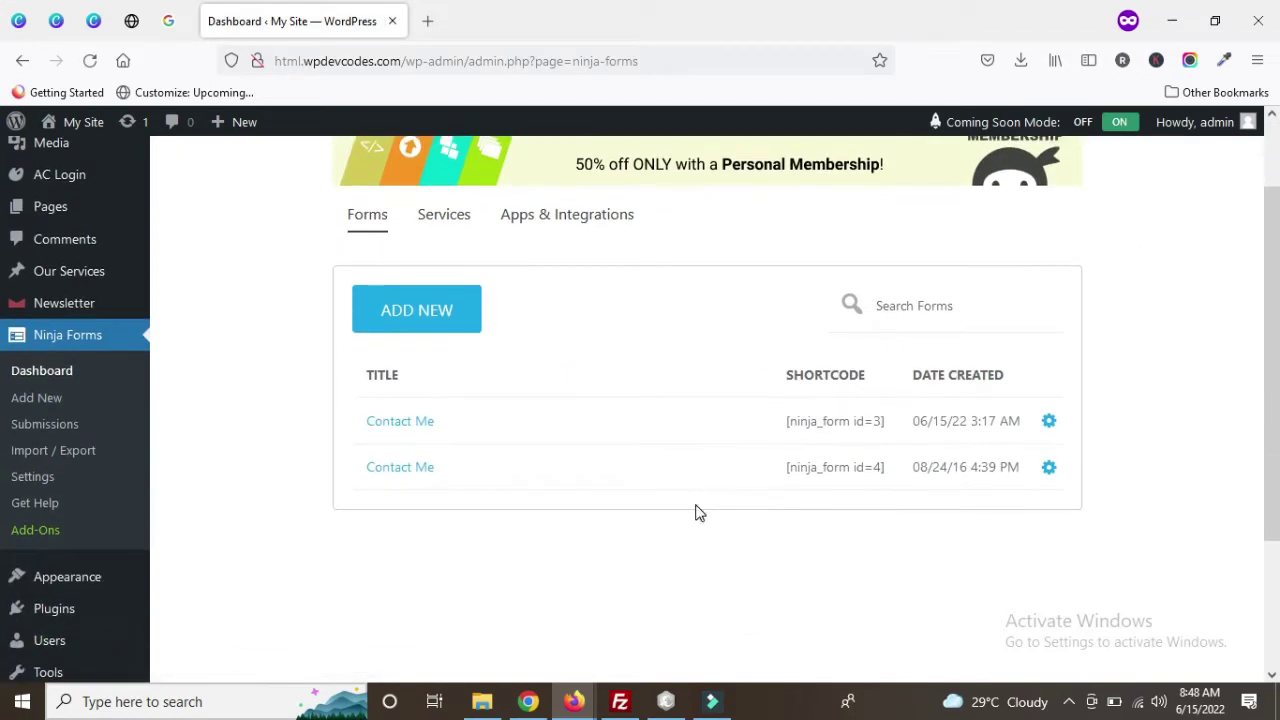
pyautogui.tripleClick(806, 421)
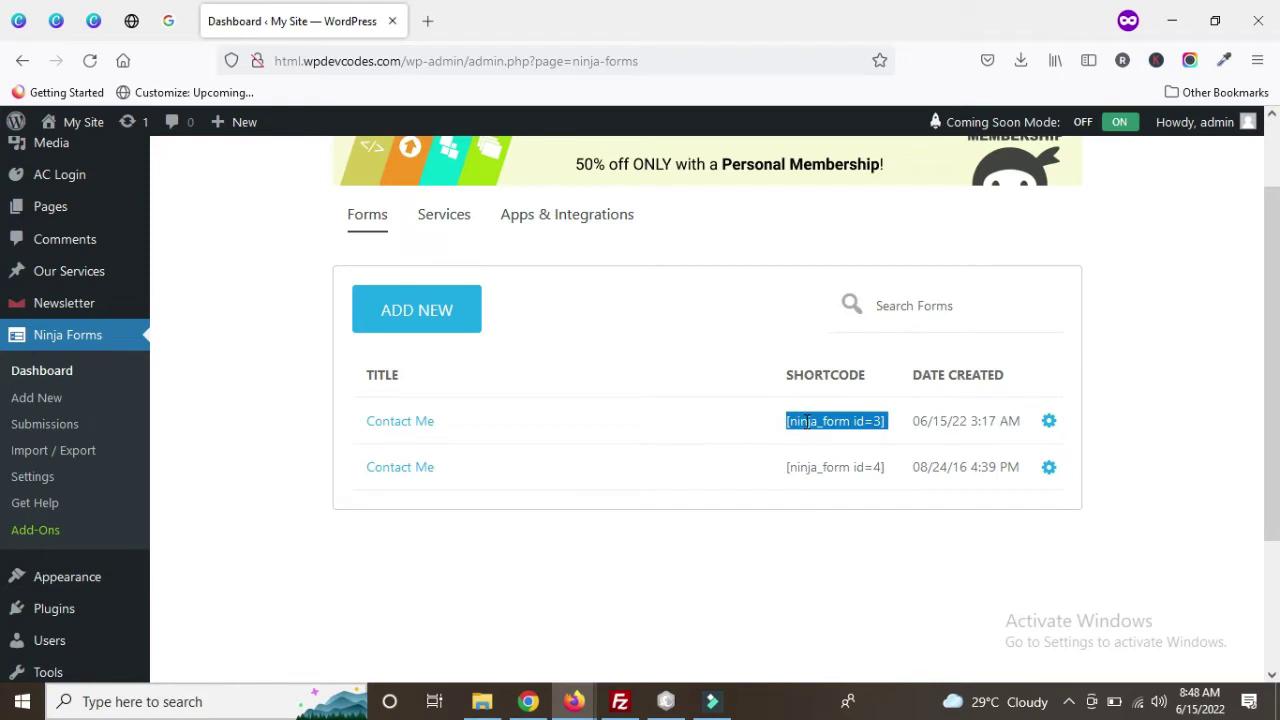
pyautogui.rightClick(806, 421)
pyautogui.click(834, 443)
pyautogui.scroll(2, 86, 357)
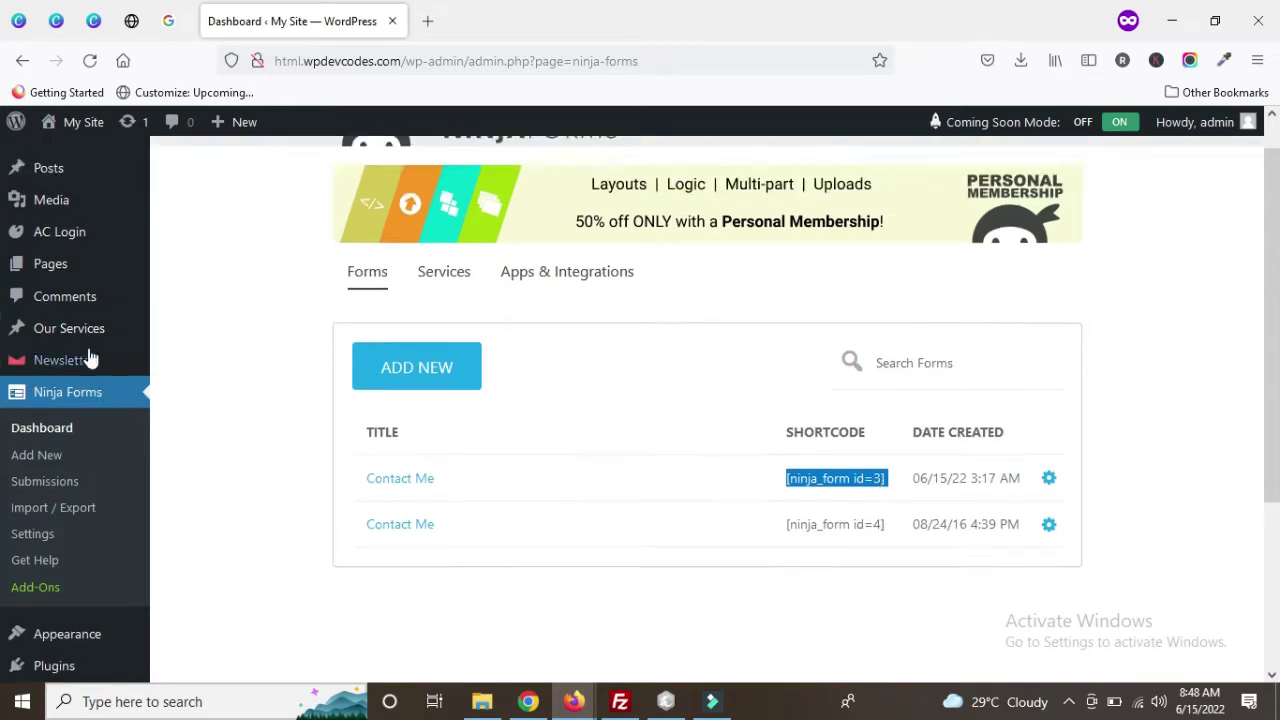
# - Start a new page in a separate tab and title it 'Contact Us'
pyautogui.moveTo(55, 308)
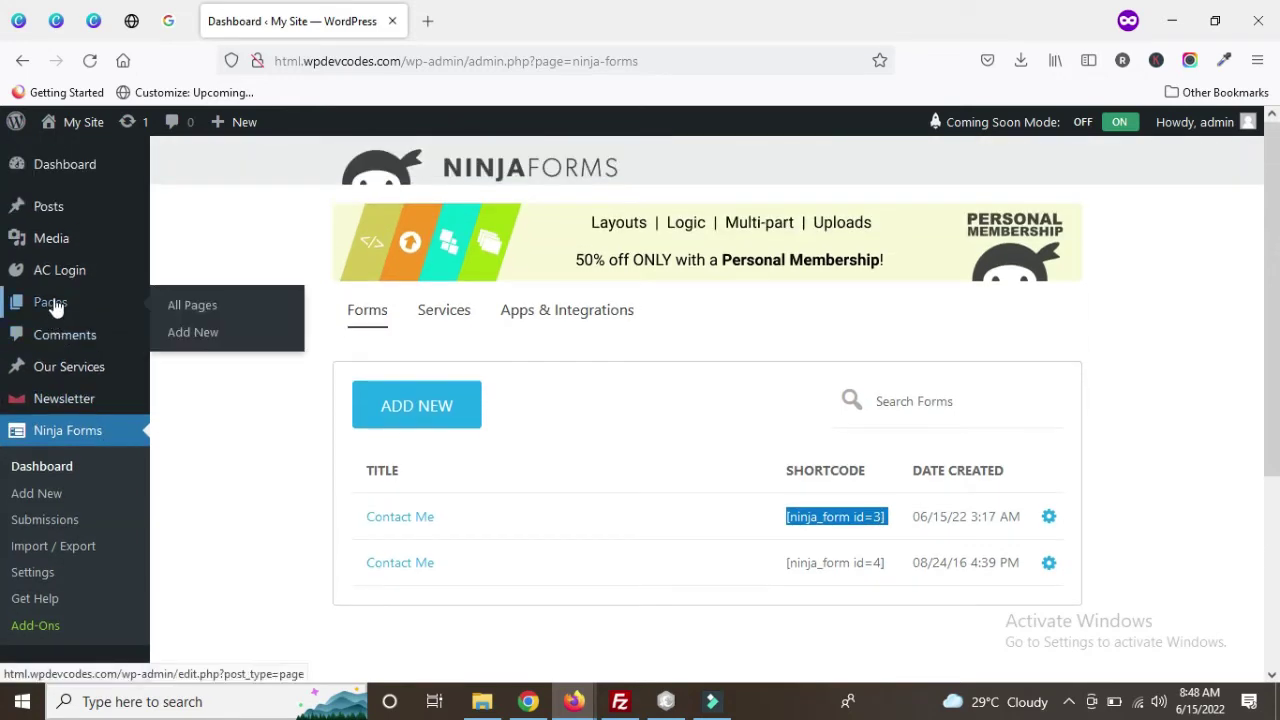
pyautogui.middleClick(185, 332)
pyautogui.click(510, 15)
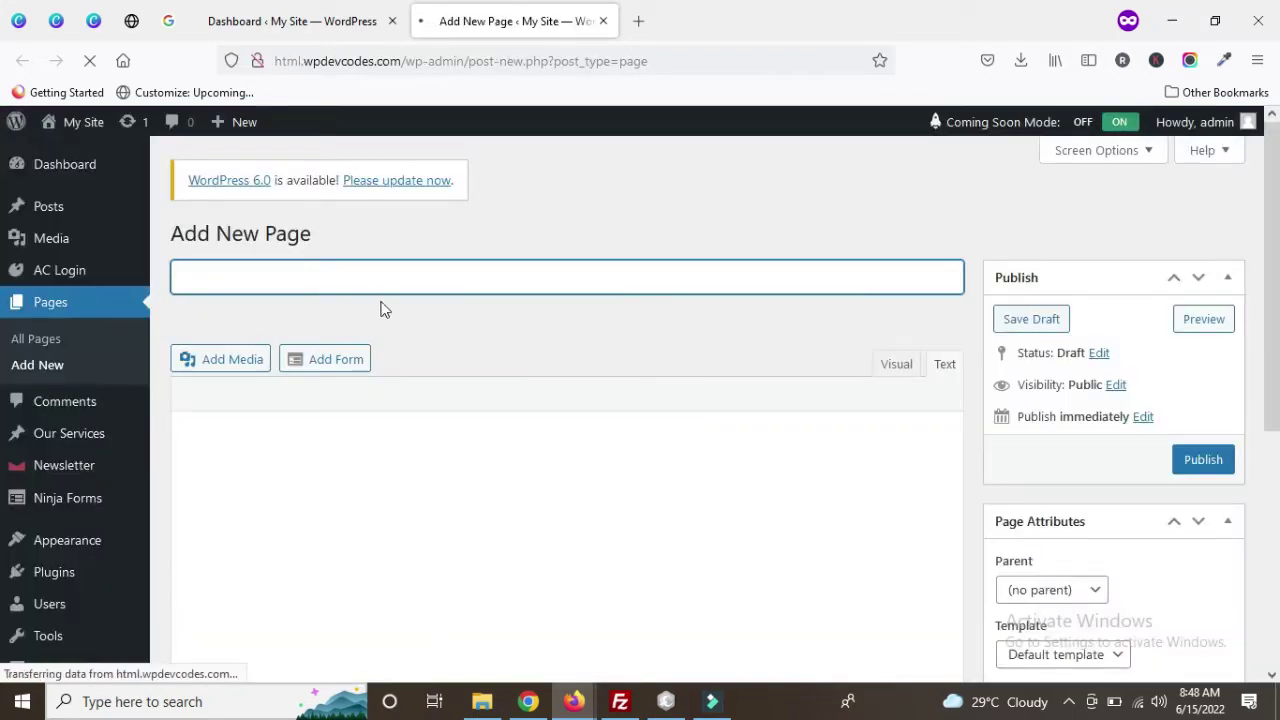
pyautogui.click(369, 284)
pyautogui.write('Contact U')
# - Paste the [ninja_form id=3] shortcode into the page body in Text mode
pyautogui.scroll(-2, 773, 380)
pyautogui.click(945, 265)
pyautogui.click(745, 341)
pyautogui.hotkey('ctrl', 'v')
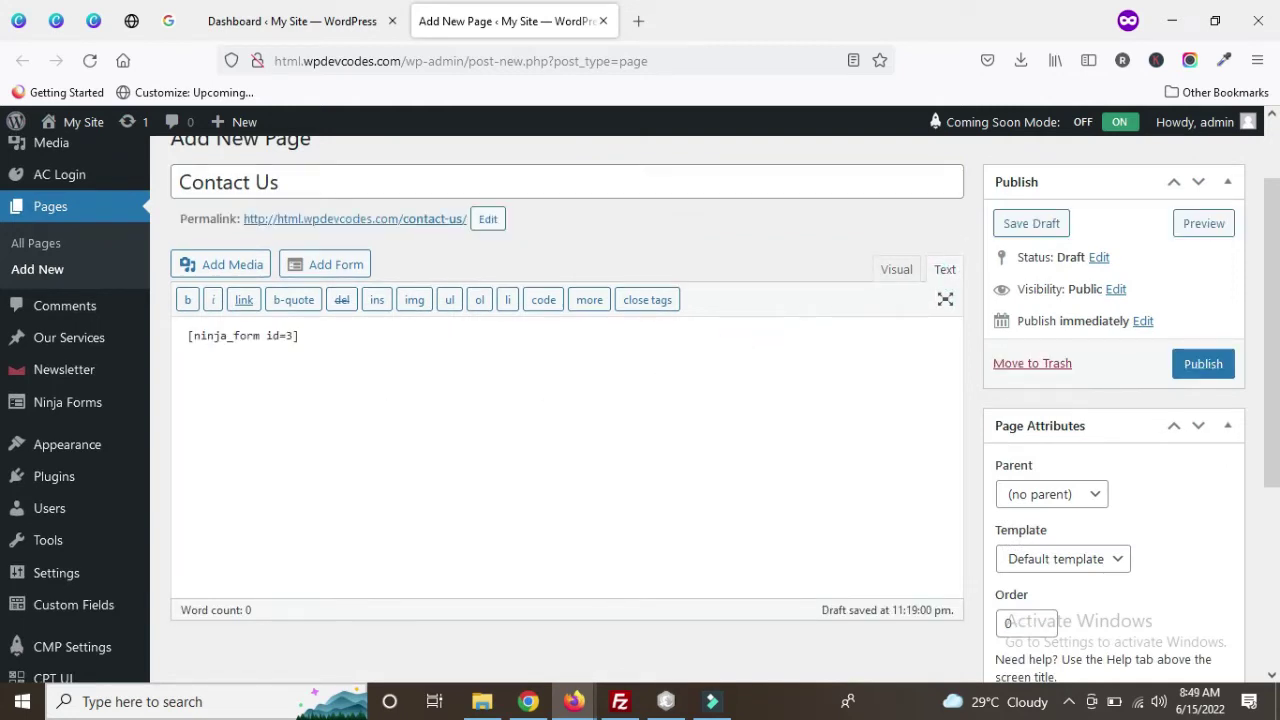
pyautogui.scroll(2, 323, 417)
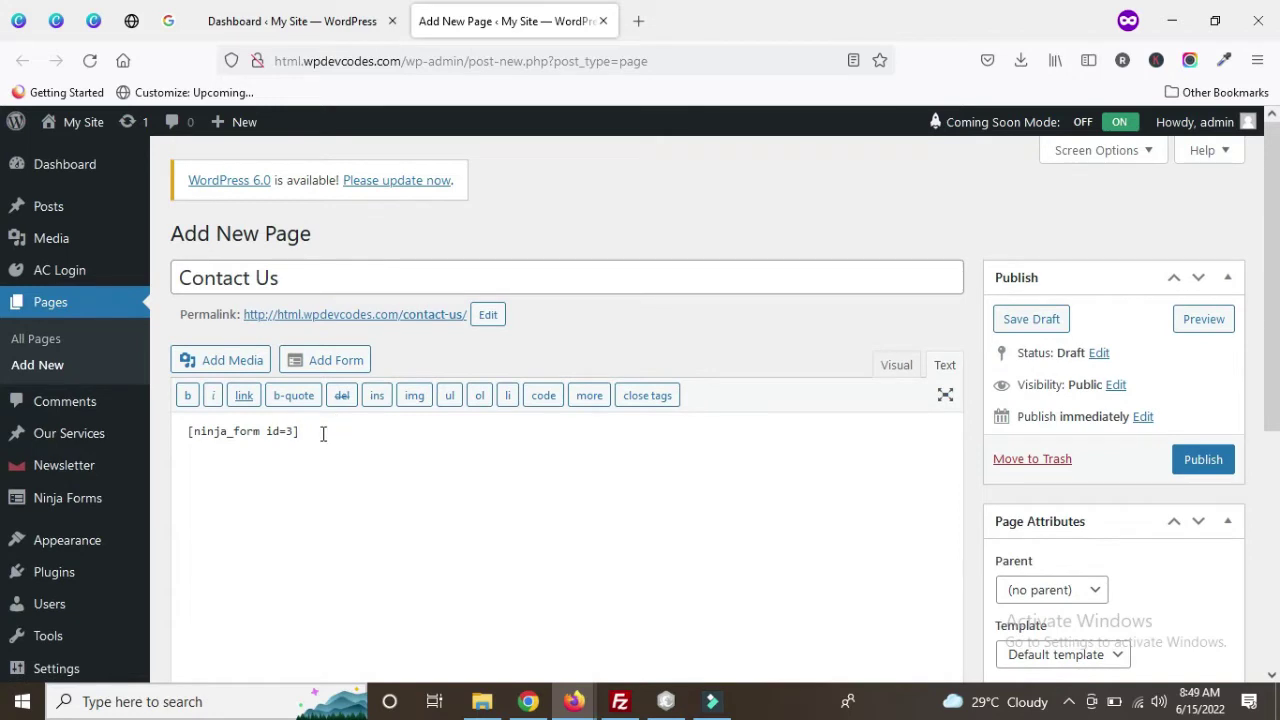
pyautogui.moveTo(308, 437); pyautogui.dragTo(190, 431)
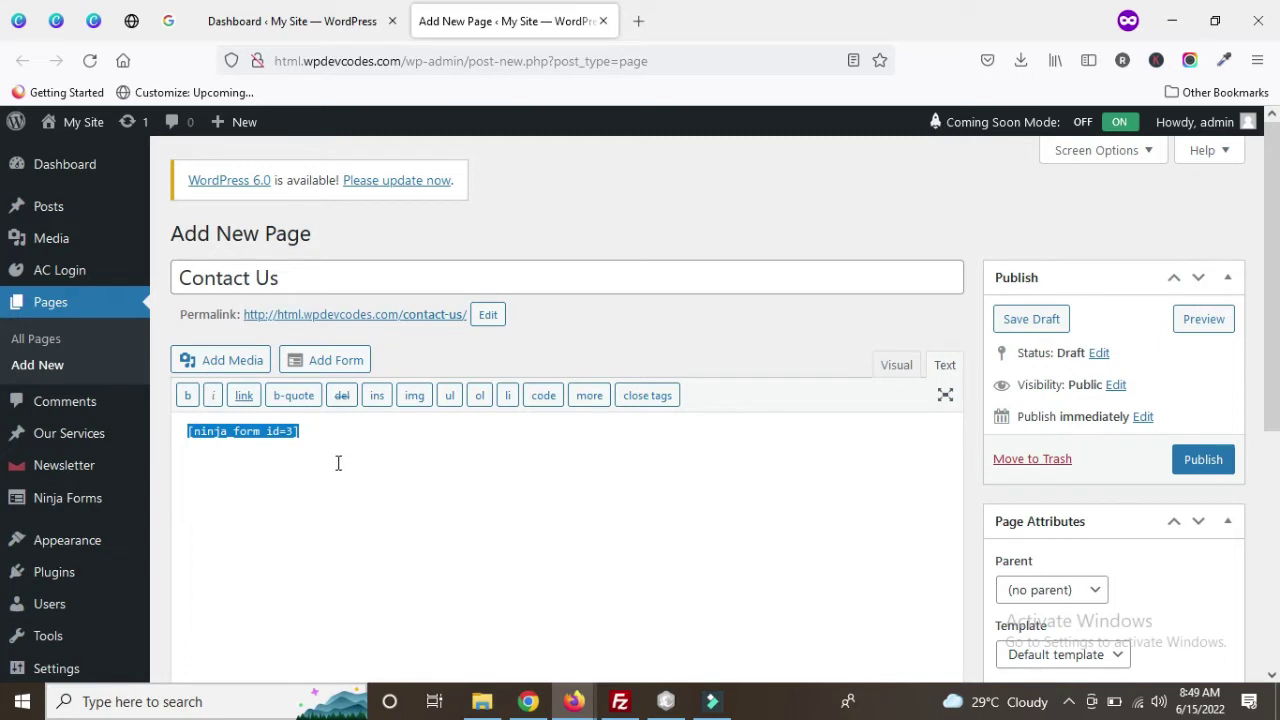
pyautogui.click(308, 436)
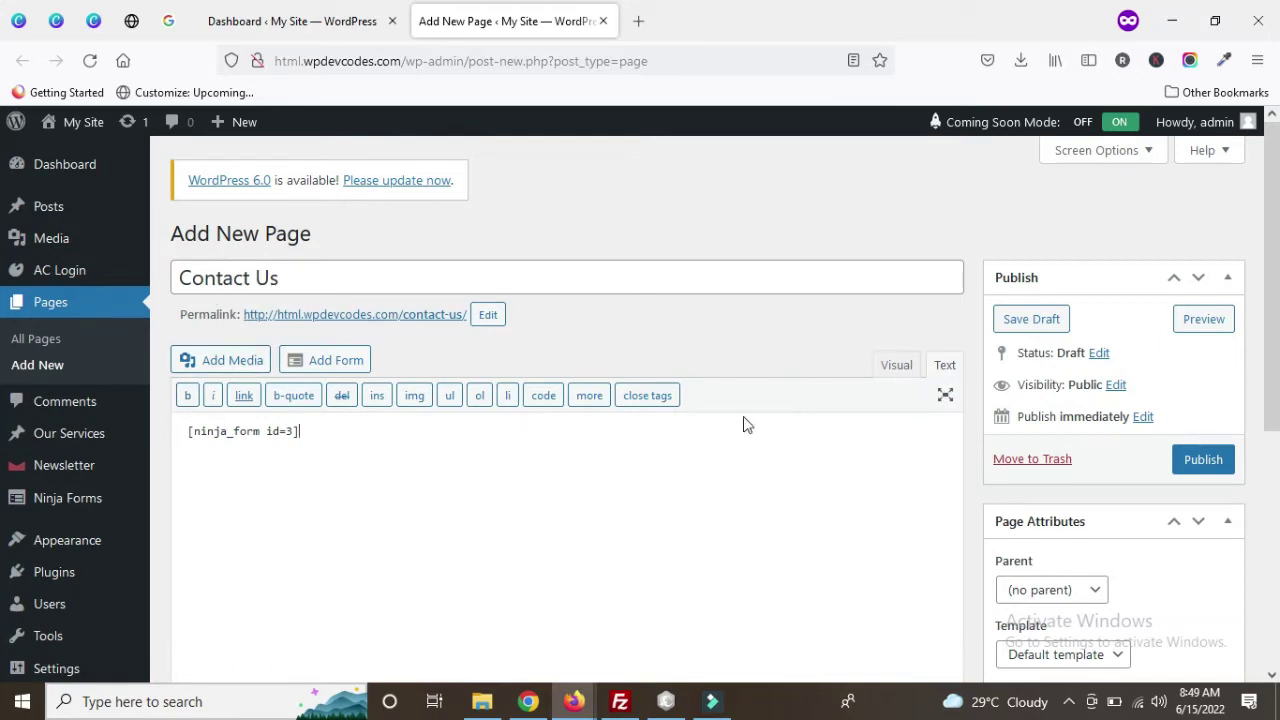
# - Publish the Contact Us page and open the live page in a new tab
pyautogui.scroll(-2, 386, 500)
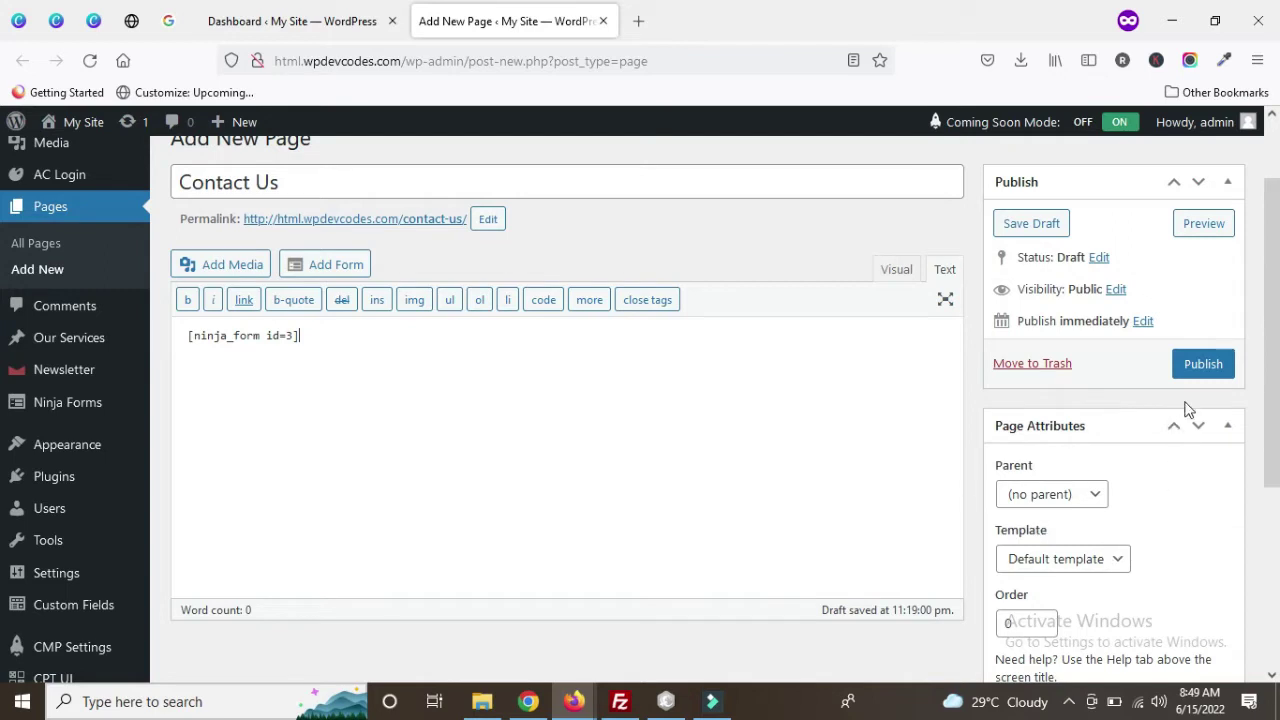
pyautogui.click(1210, 373)
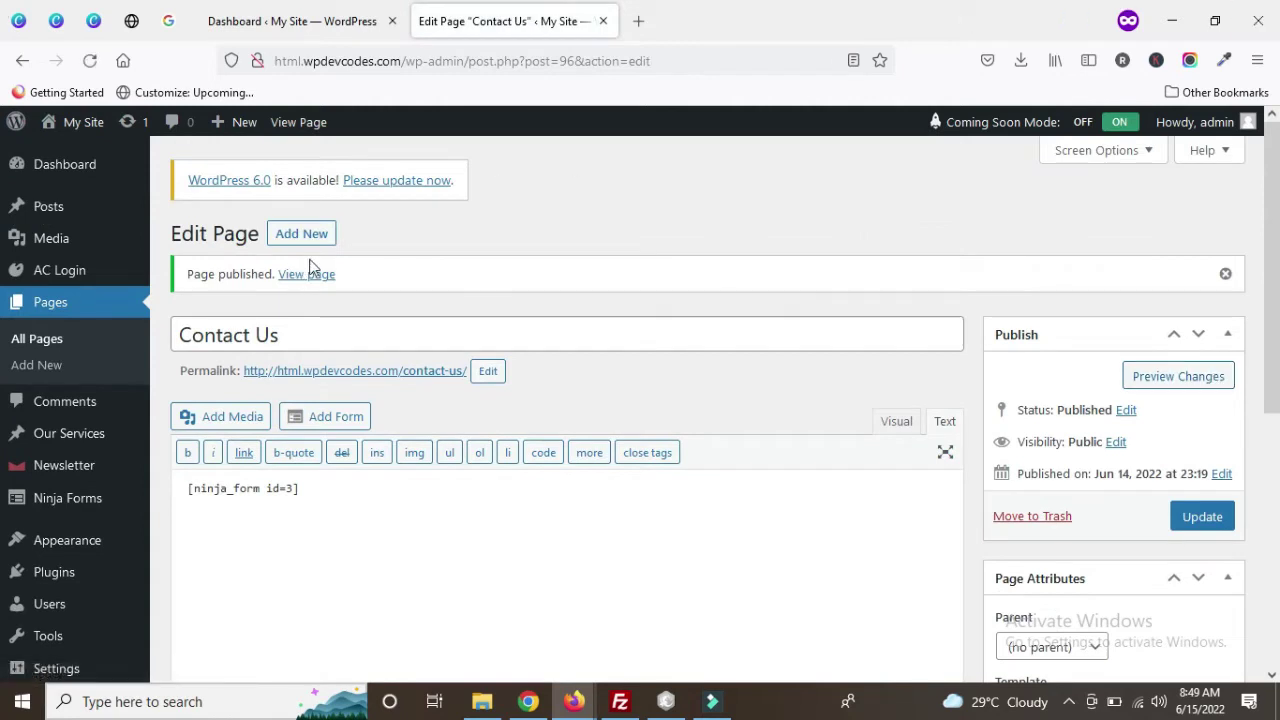
pyautogui.middleClick(312, 278)
# - Check the live Contact Us form's Name, Email and Message fields, then open a private browsing tab
pyautogui.click(723, 12)
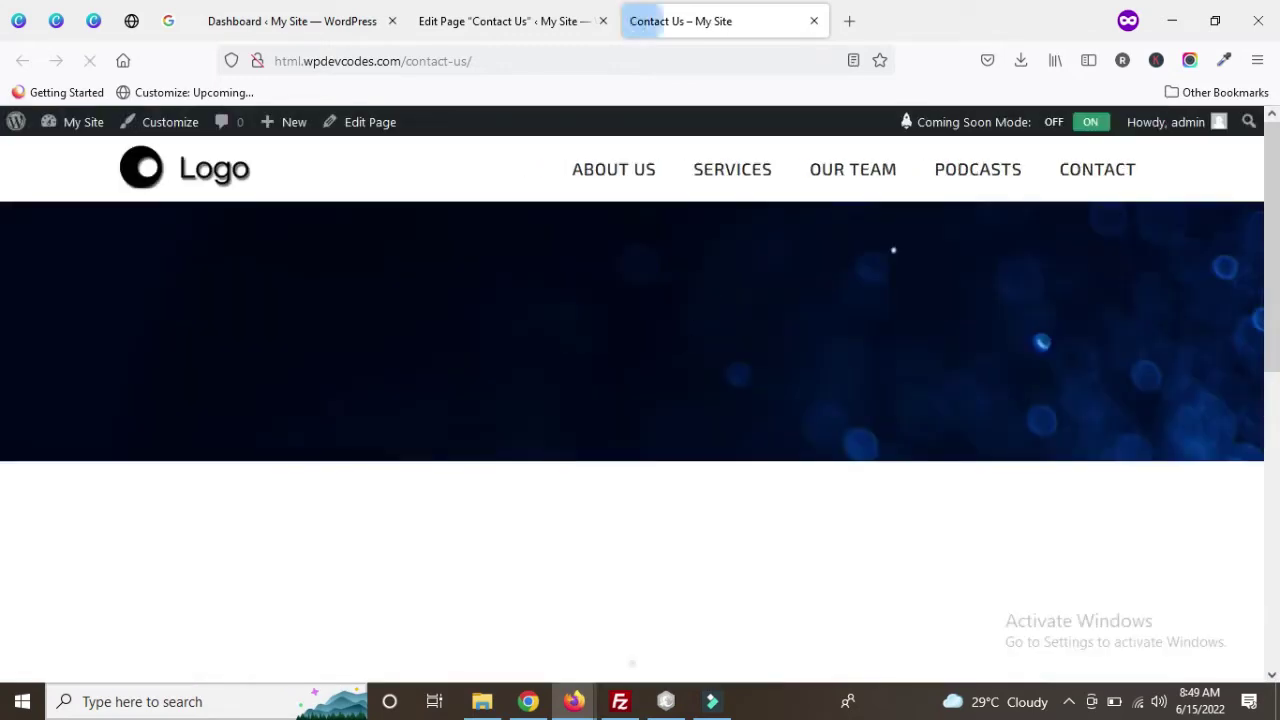
pyautogui.scroll(-6, 491, 386)
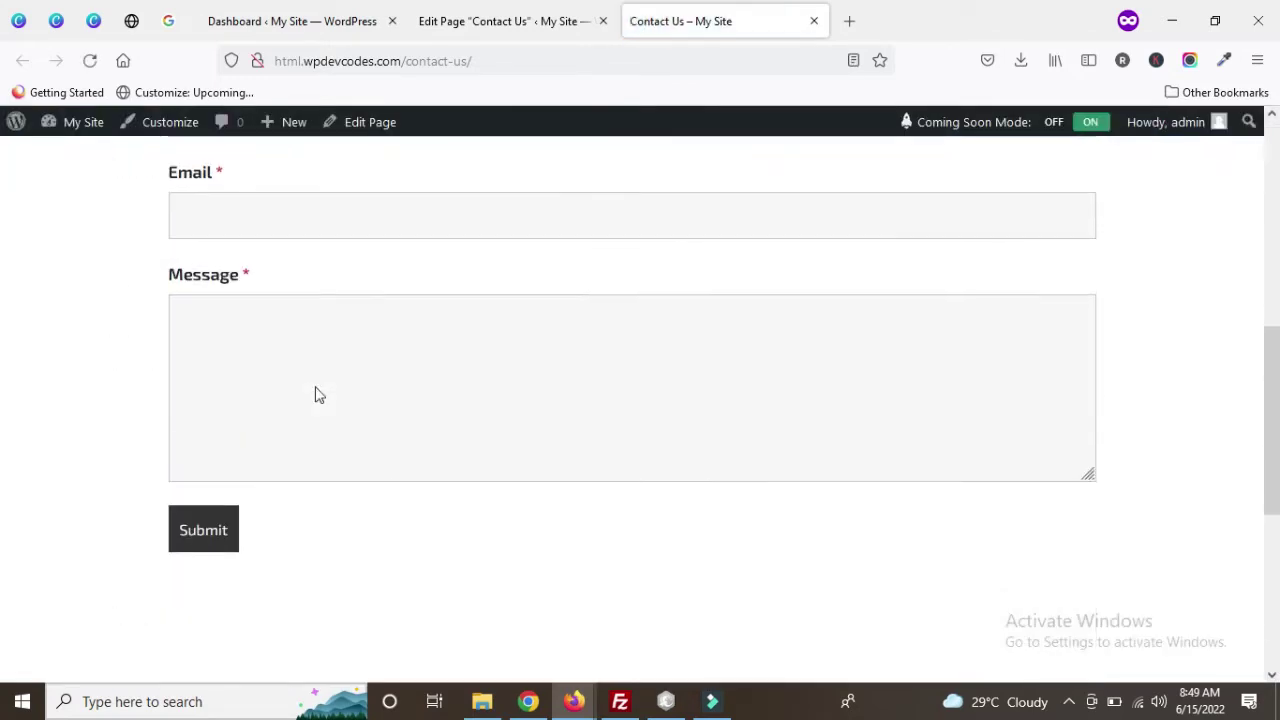
pyautogui.scroll(2, 320, 451)
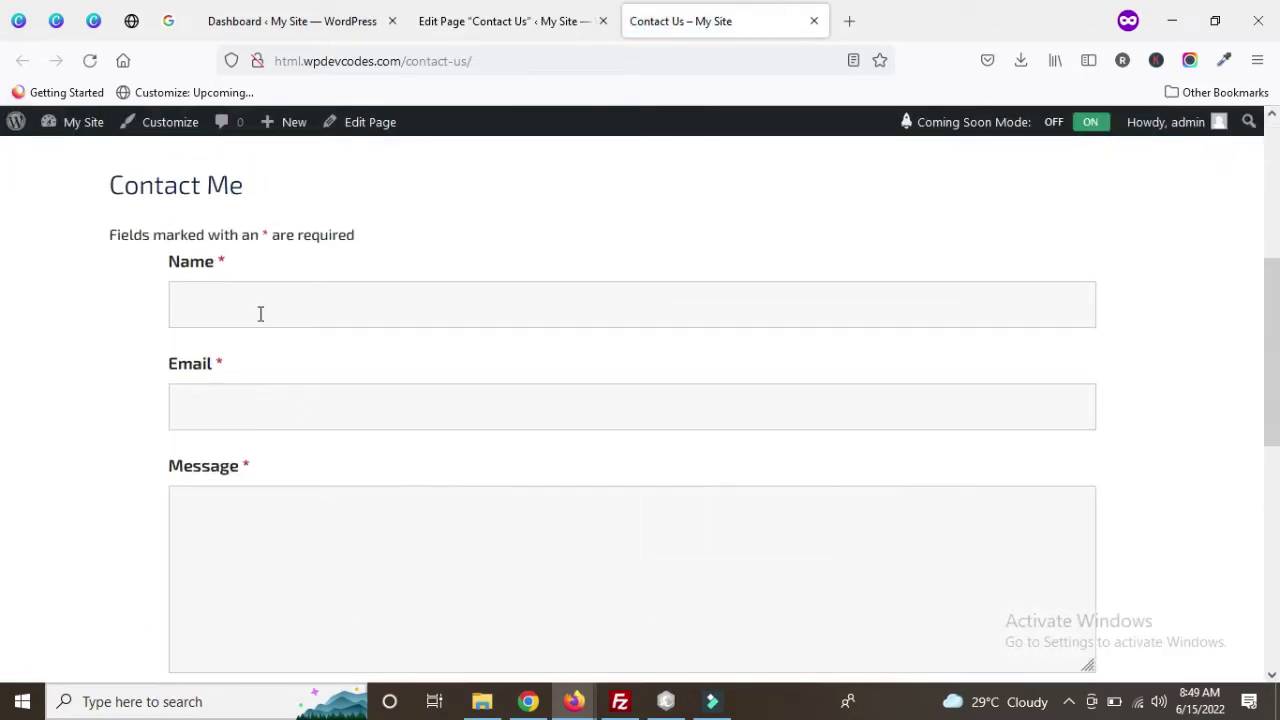
pyautogui.scroll(-1, 252, 298)
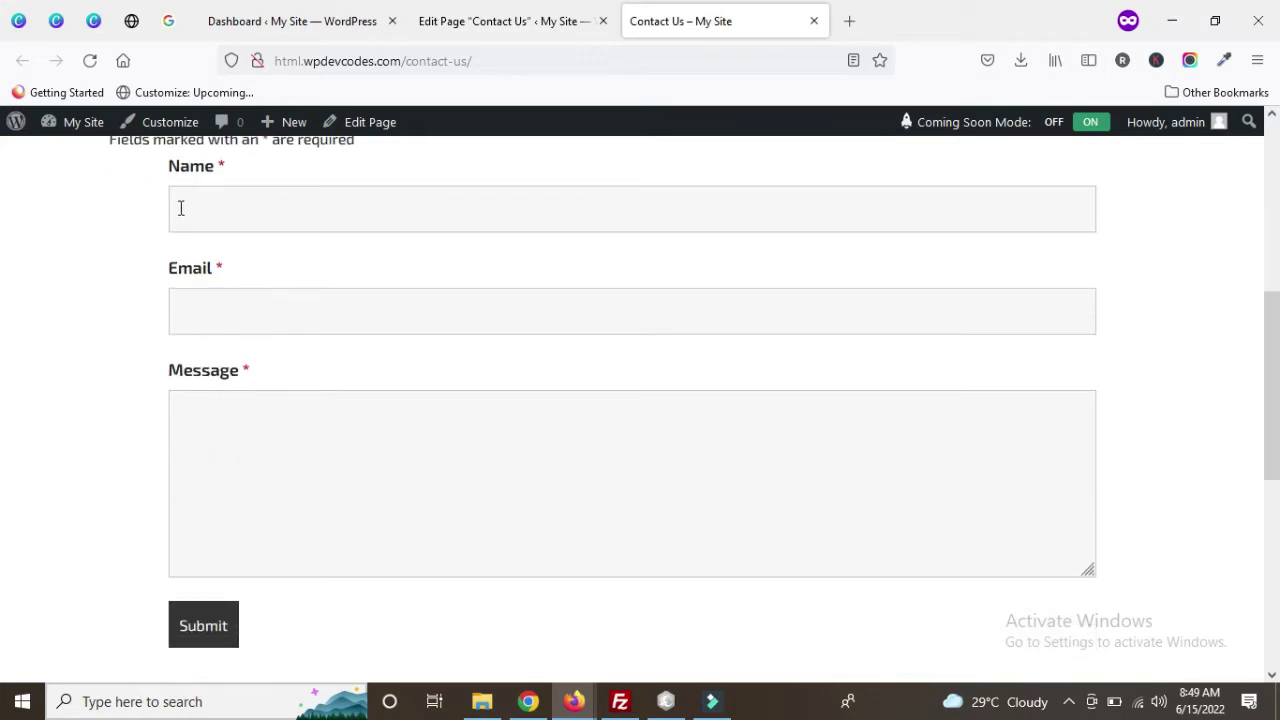
pyautogui.scroll(-2, 257, 440)
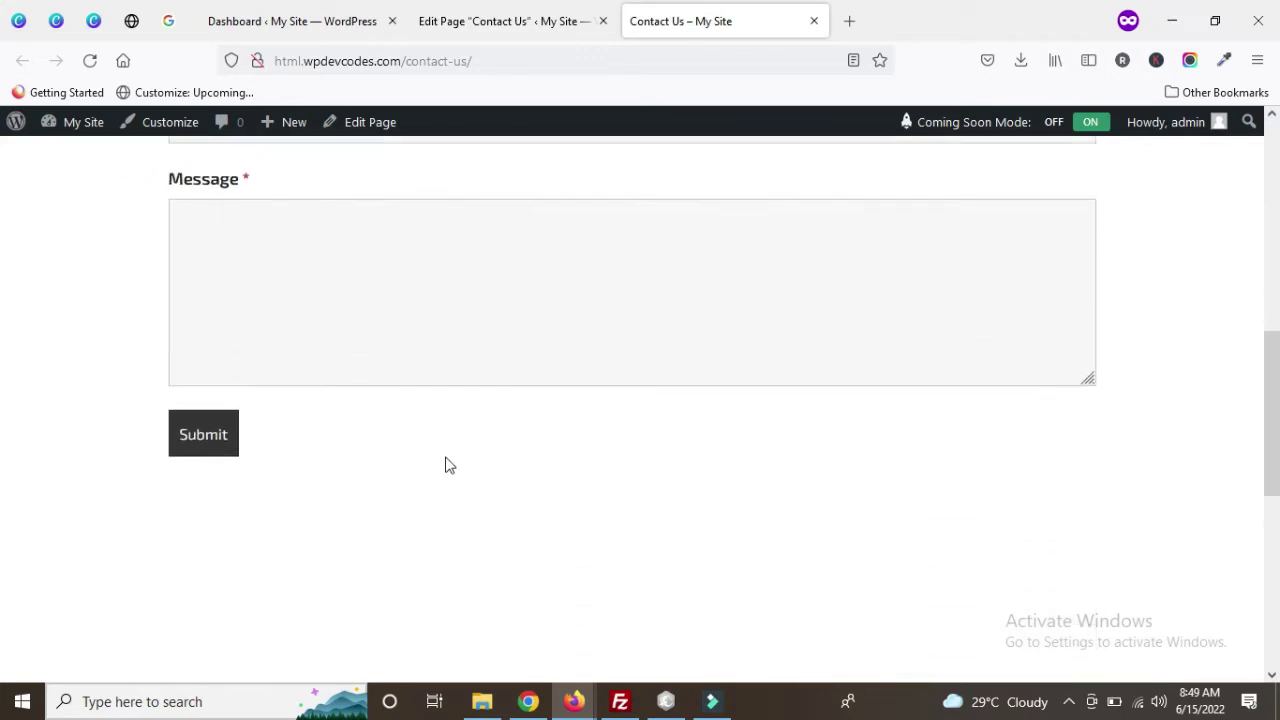
pyautogui.scroll(1, 366, 463)
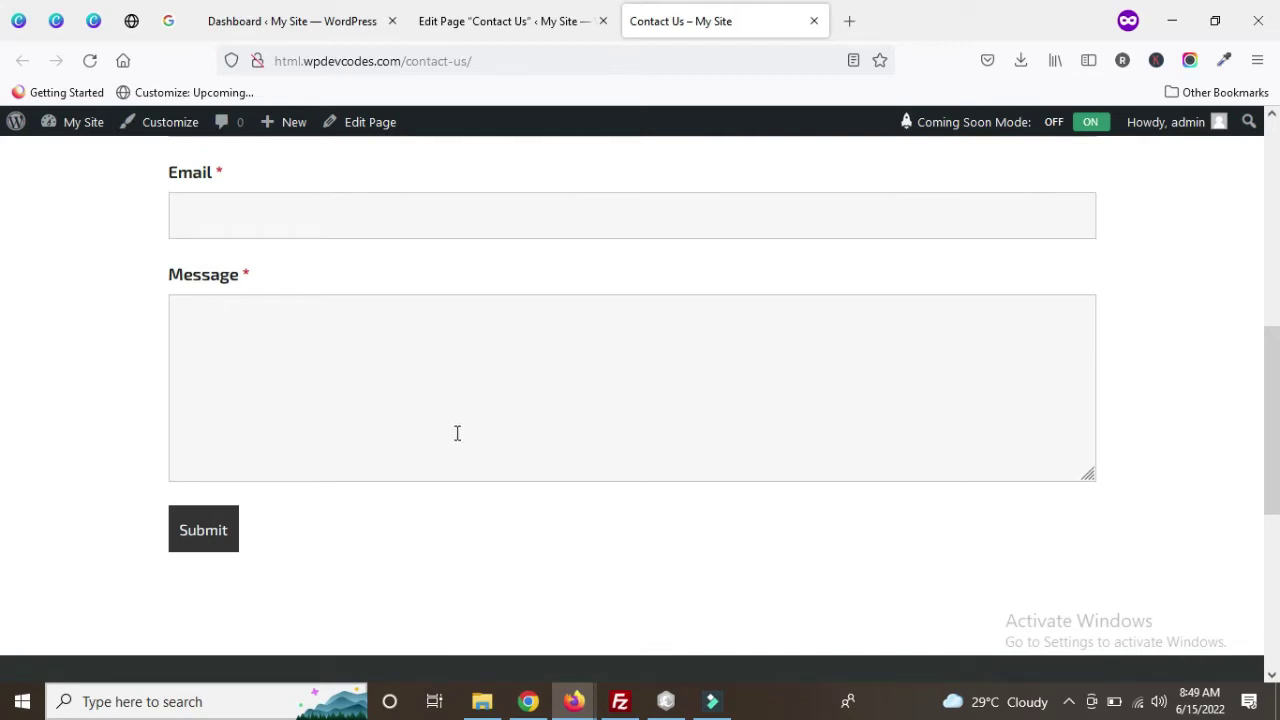
pyautogui.scroll(6, 460, 470)
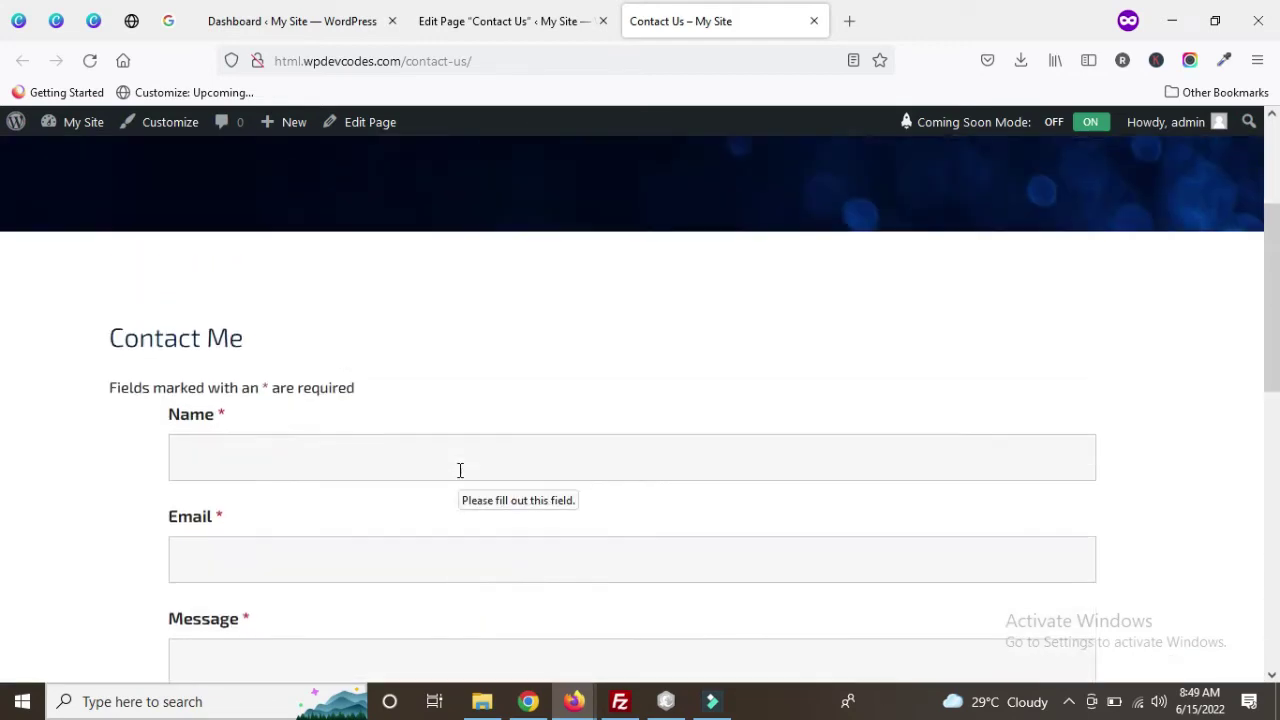
pyautogui.scroll(-5, 643, 417)
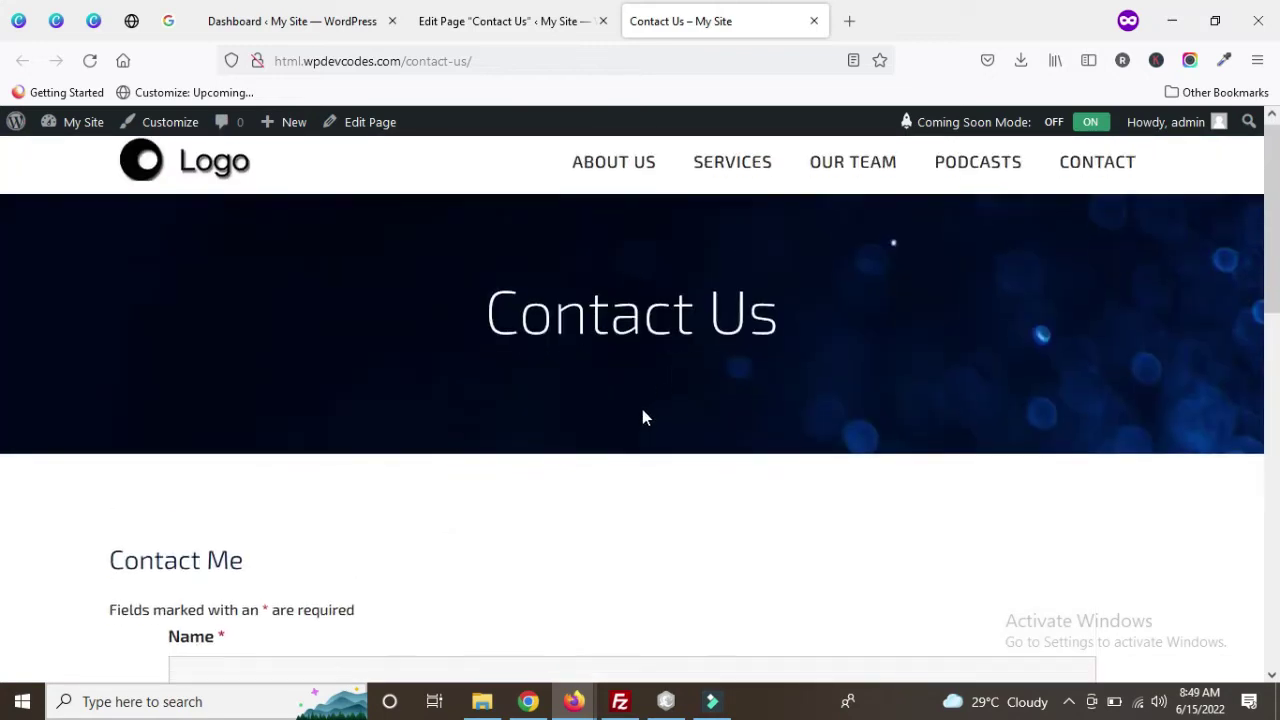
pyautogui.scroll(2, 443, 420)
pyautogui.scroll(-3, 443, 420)
pyautogui.scroll(1, 444, 419)
pyautogui.scroll(1, 444, 419)
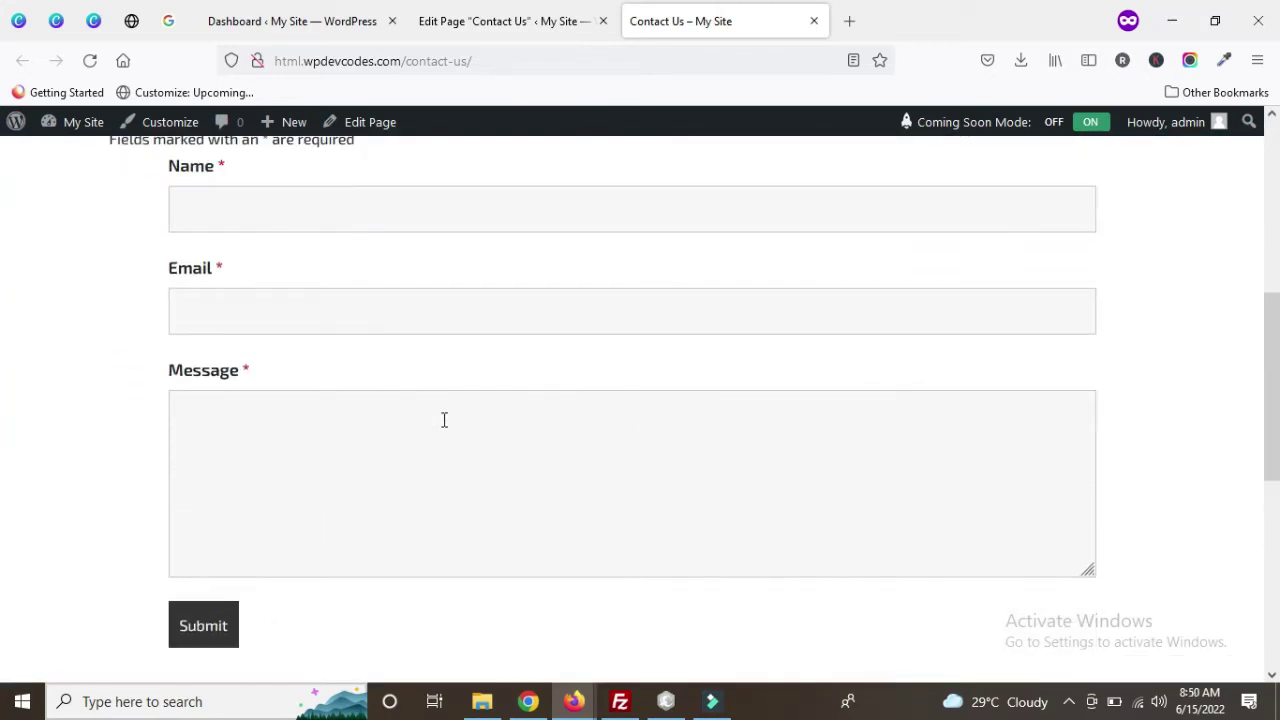
pyautogui.scroll(-2, 436, 420)
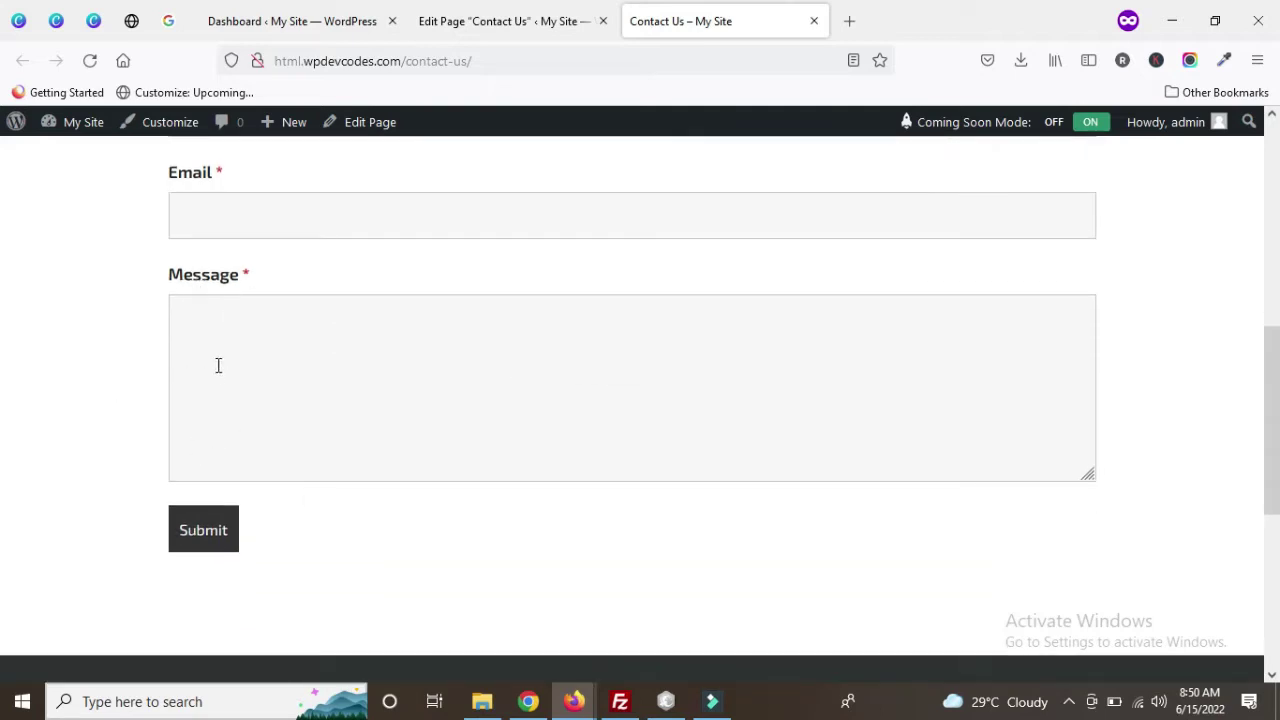
pyautogui.scroll(2, 363, 438)
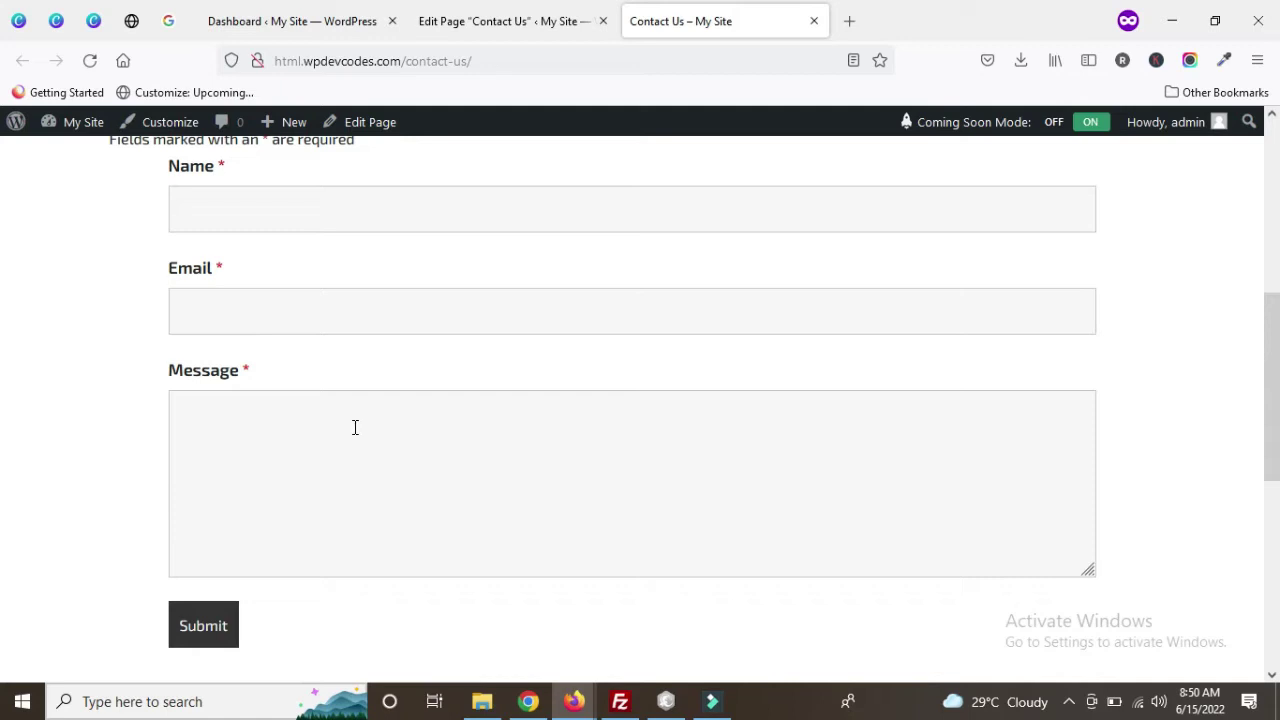
pyautogui.click(849, 22)
pyautogui.click(714, 61)
# - Search 'google recaptcha' and follow the reCAPTCHA result to the admin console's Register a new site form
pyautogui.write('google')
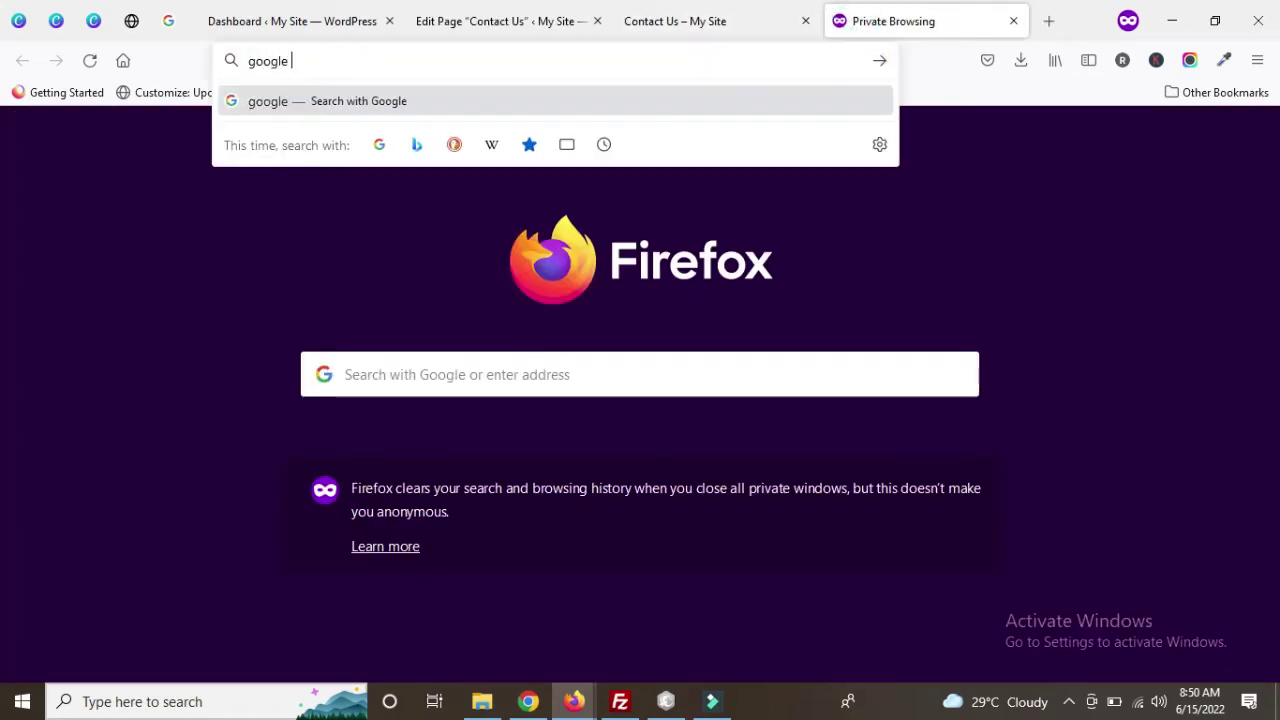
pyautogui.write(' recaptc')
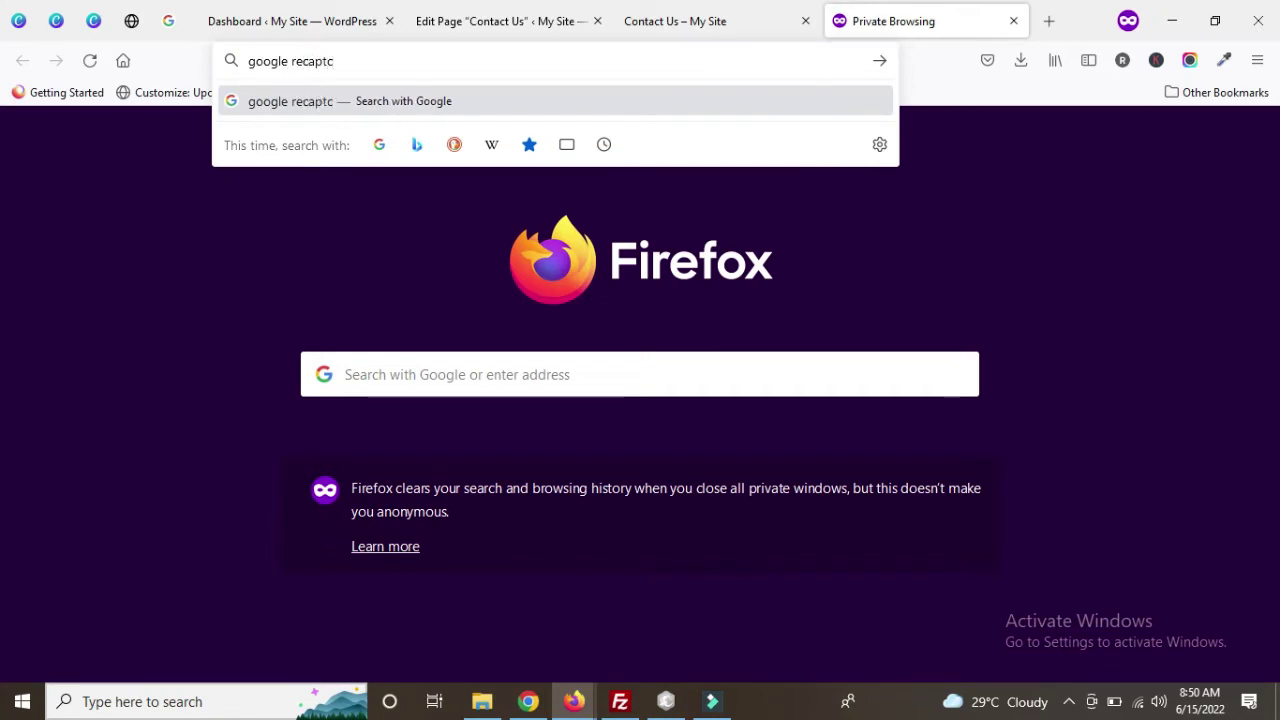
pyautogui.write('ha')
pyautogui.press('Return')
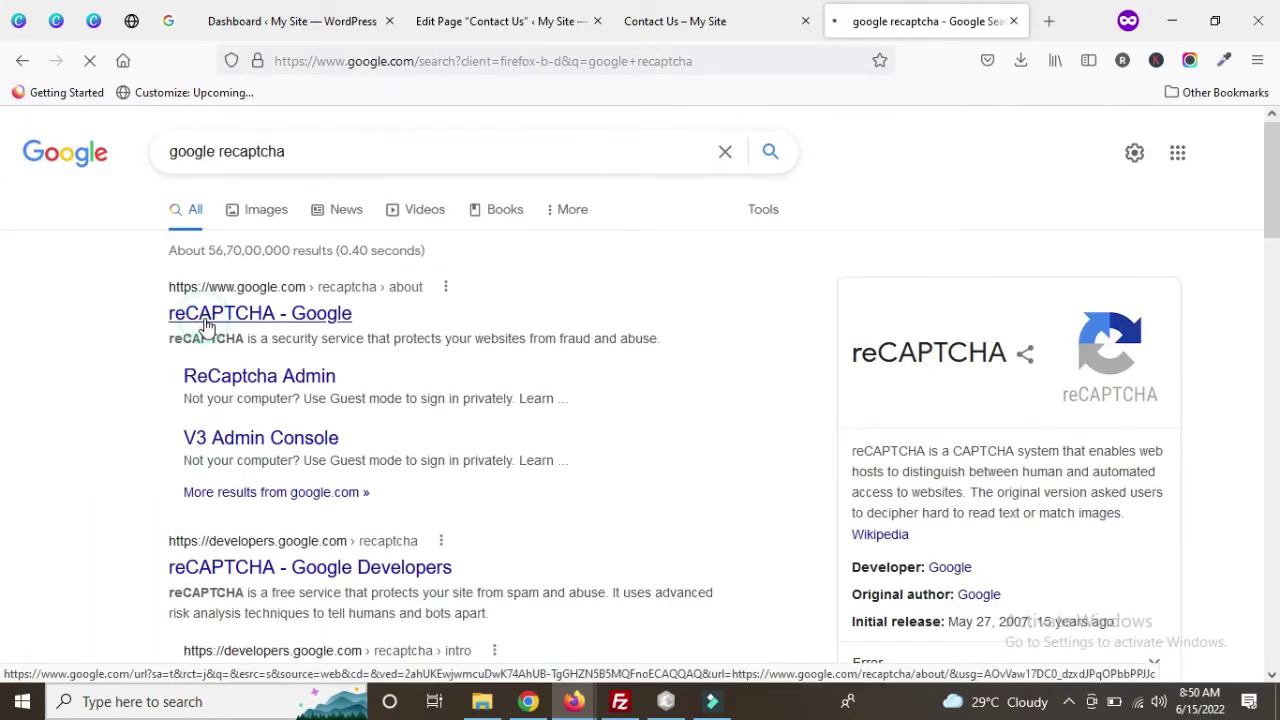
pyautogui.click(229, 331)
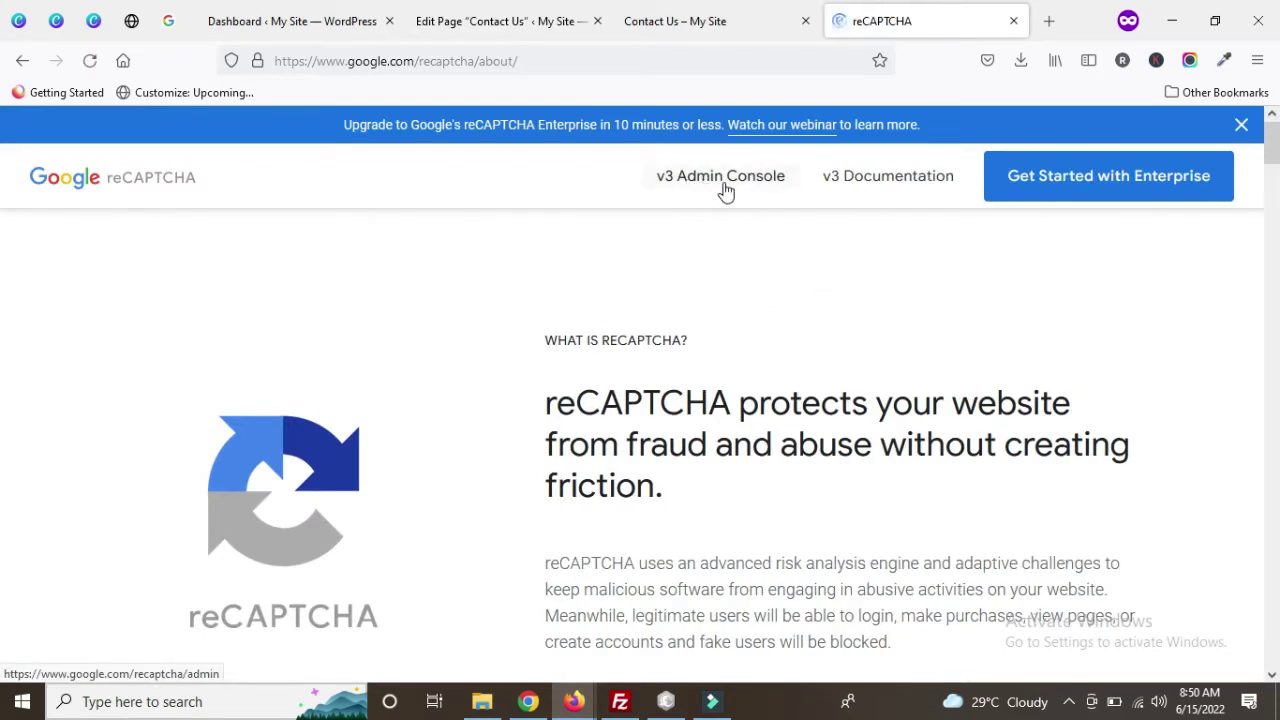
pyautogui.click(727, 190)
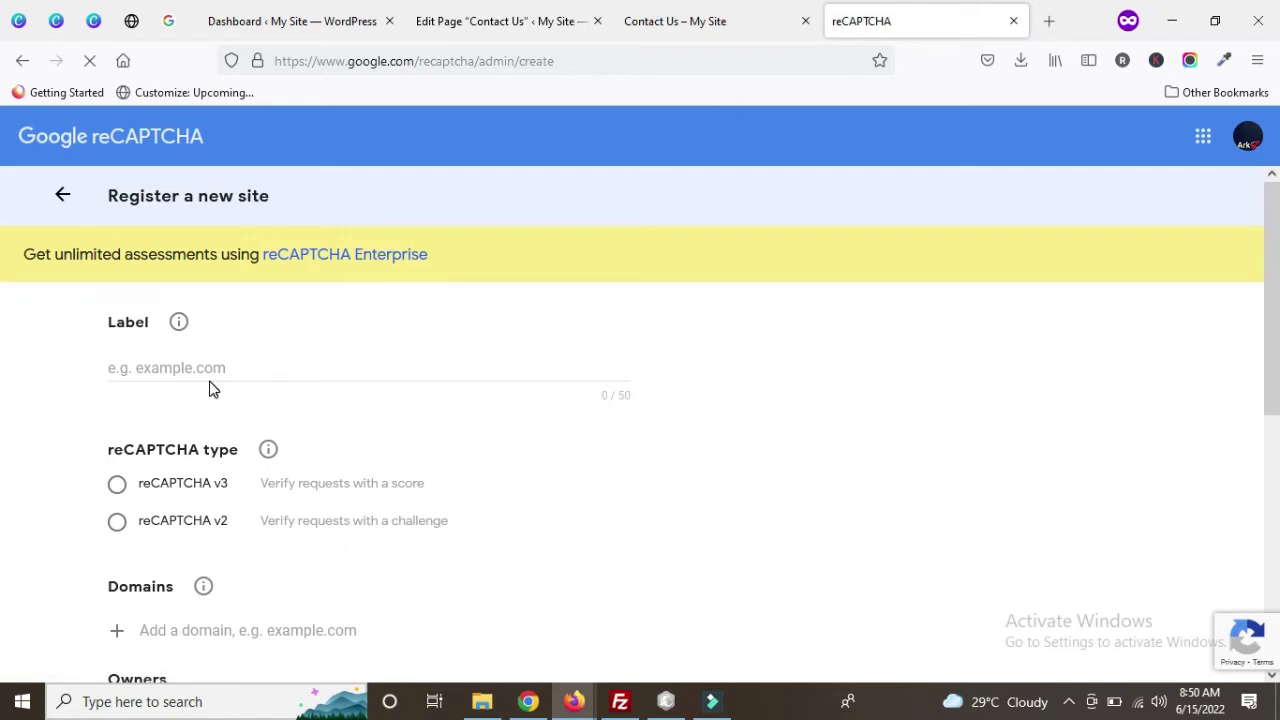
pyautogui.scroll(-2, 240, 448)
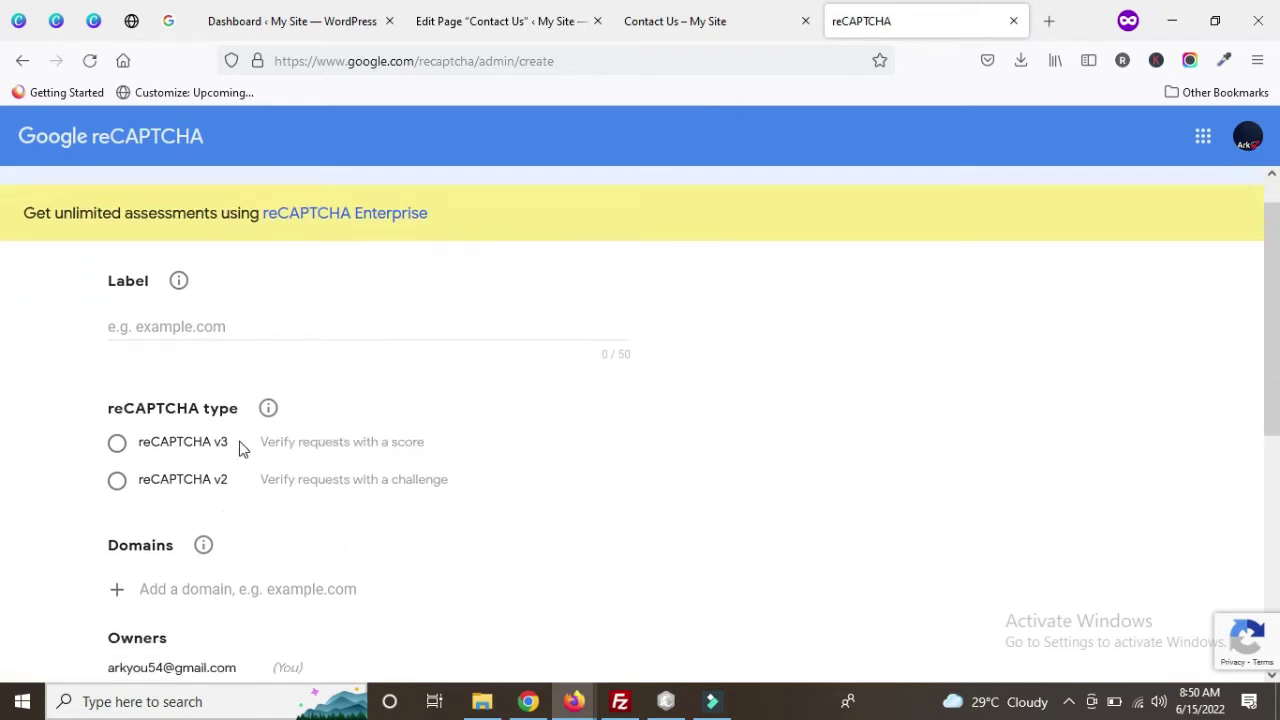
pyautogui.scroll(2, 240, 448)
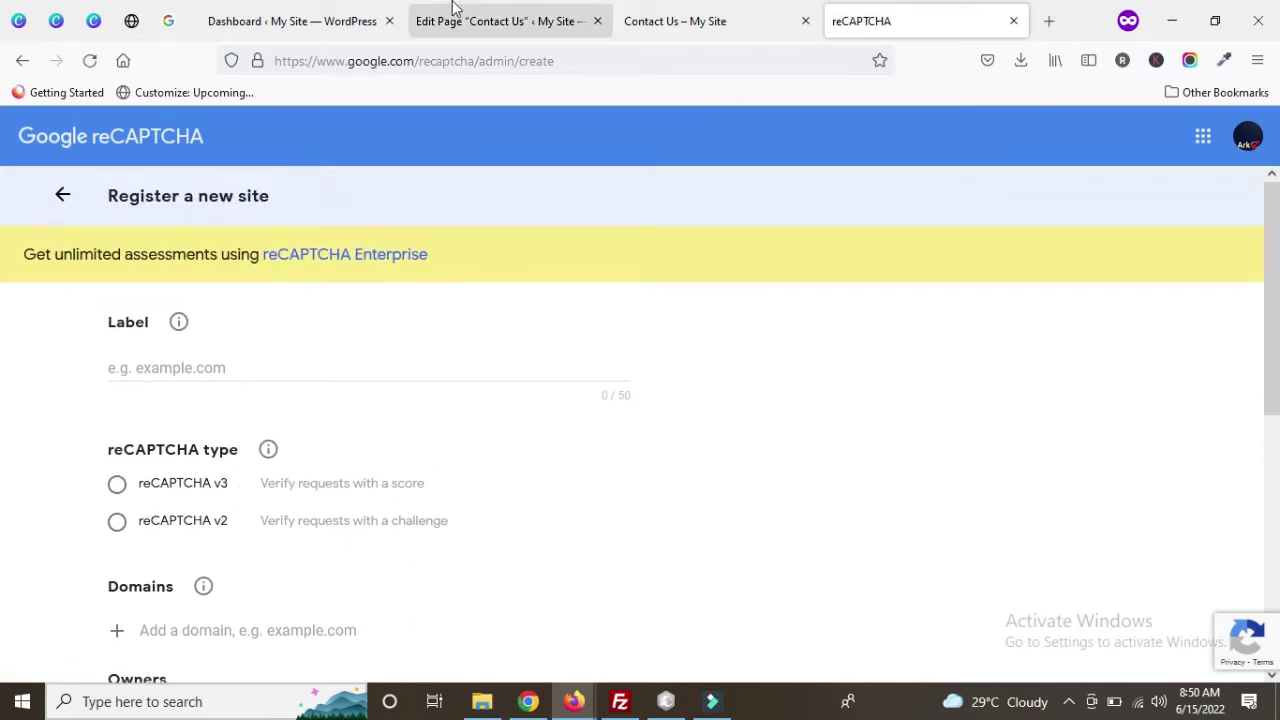
# - Copy the site host name from the WordPress dashboard's address bar
pyautogui.click(282, 12)
pyautogui.moveTo(402, 61); pyautogui.dragTo(279, 61)
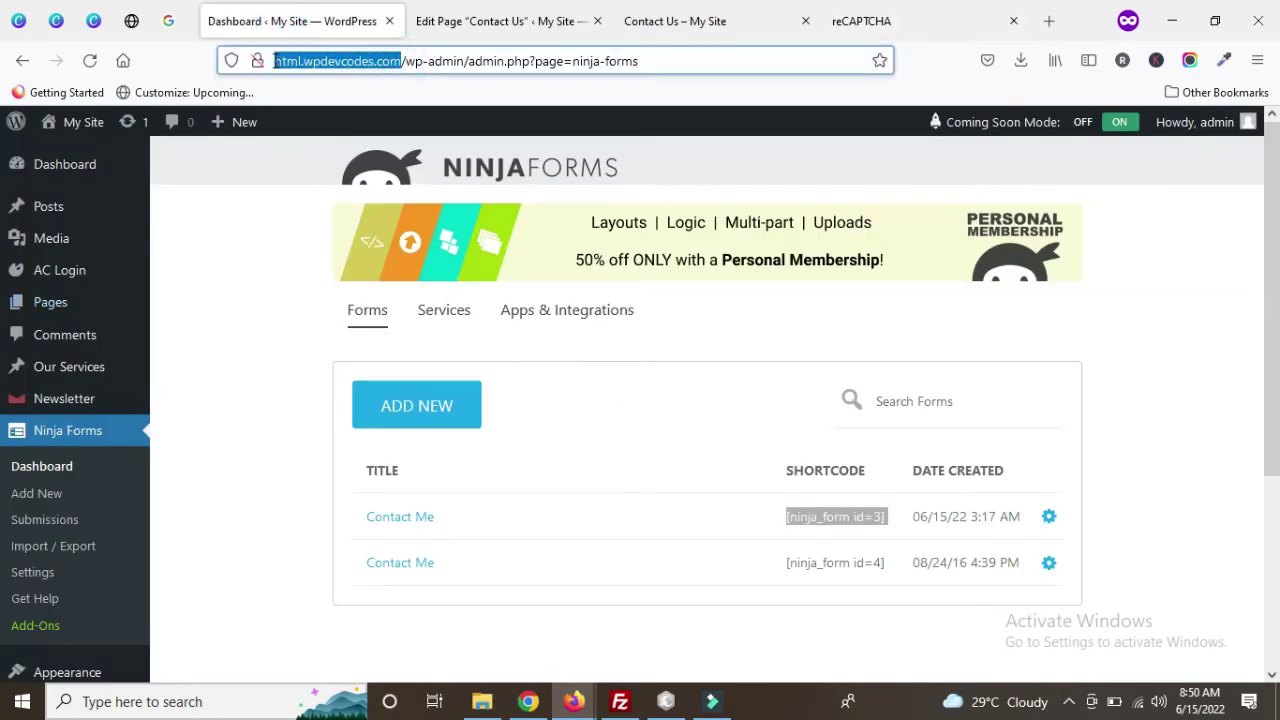
pyautogui.click(399, 61)
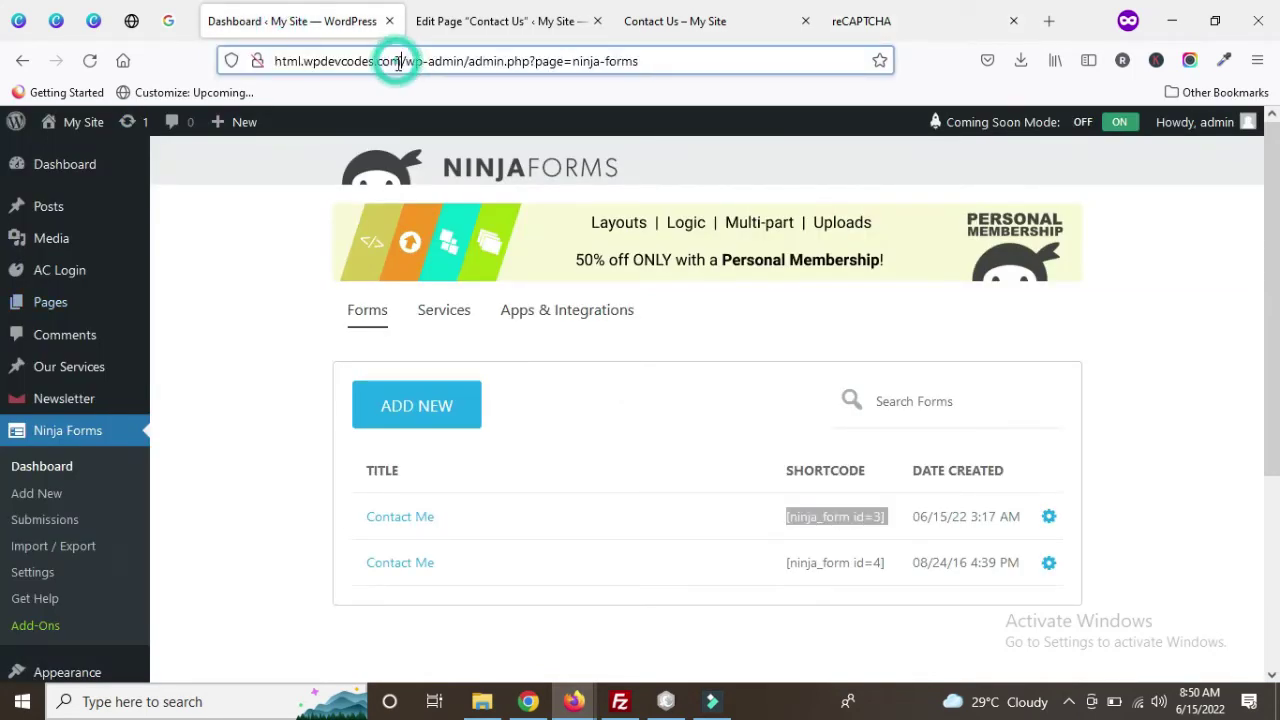
pyautogui.moveTo(401, 61); pyautogui.dragTo(259, 61)
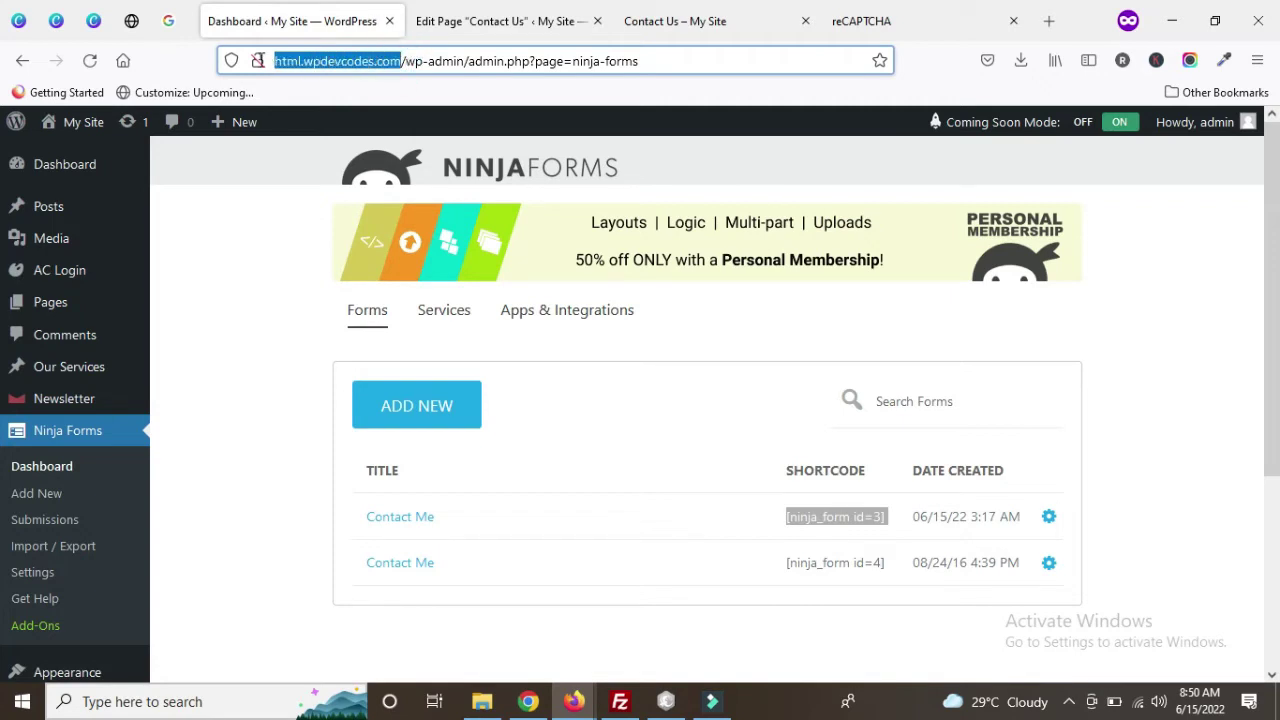
pyautogui.rightClick(284, 62)
pyautogui.click(330, 166)
pyautogui.click(866, 20)
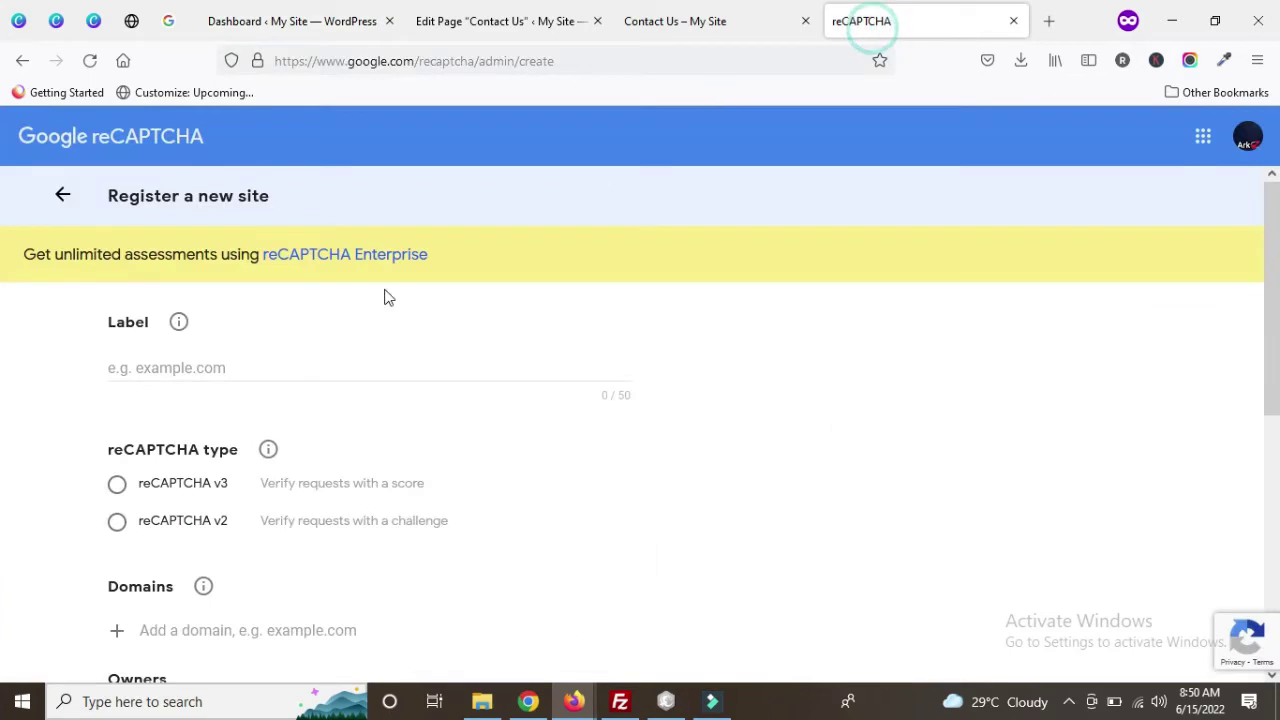
pyautogui.rightClick(197, 370)
pyautogui.click(252, 503)
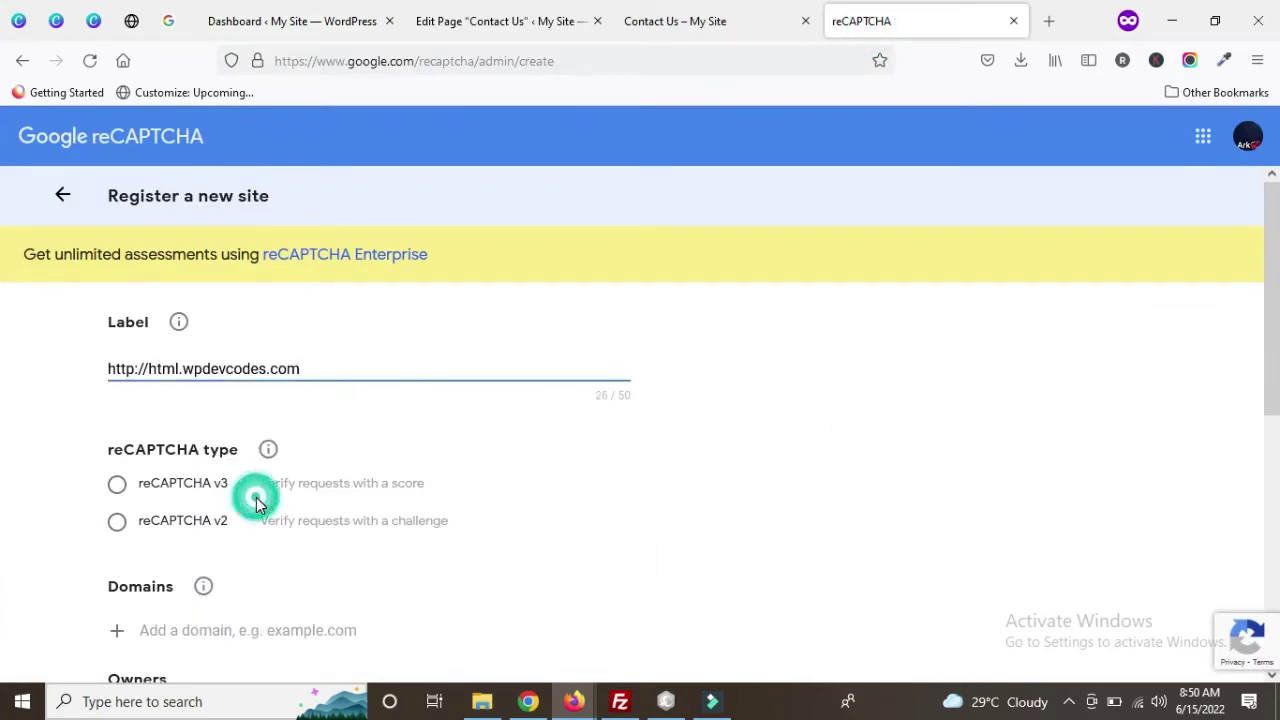
pyautogui.moveTo(152, 369); pyautogui.dragTo(57, 354)
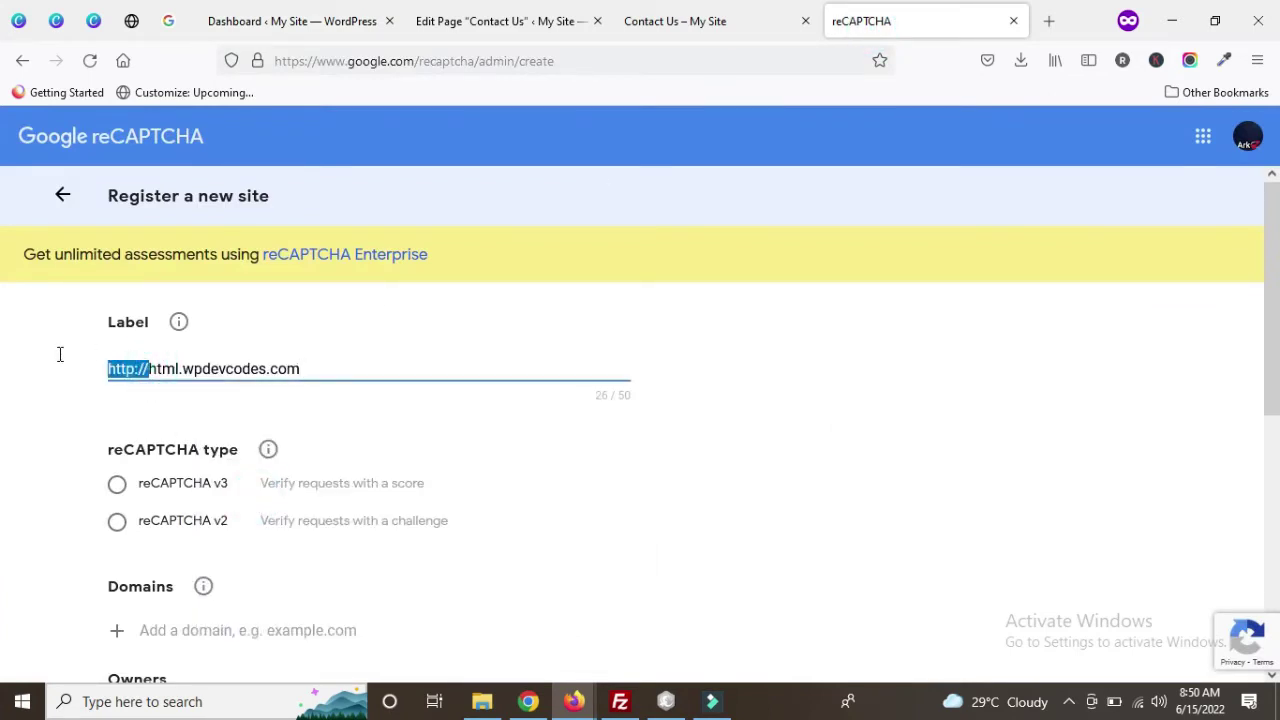
pyautogui.press('BackSpace')
pyautogui.click(118, 522)
pyautogui.scroll(-2, 86, 490)
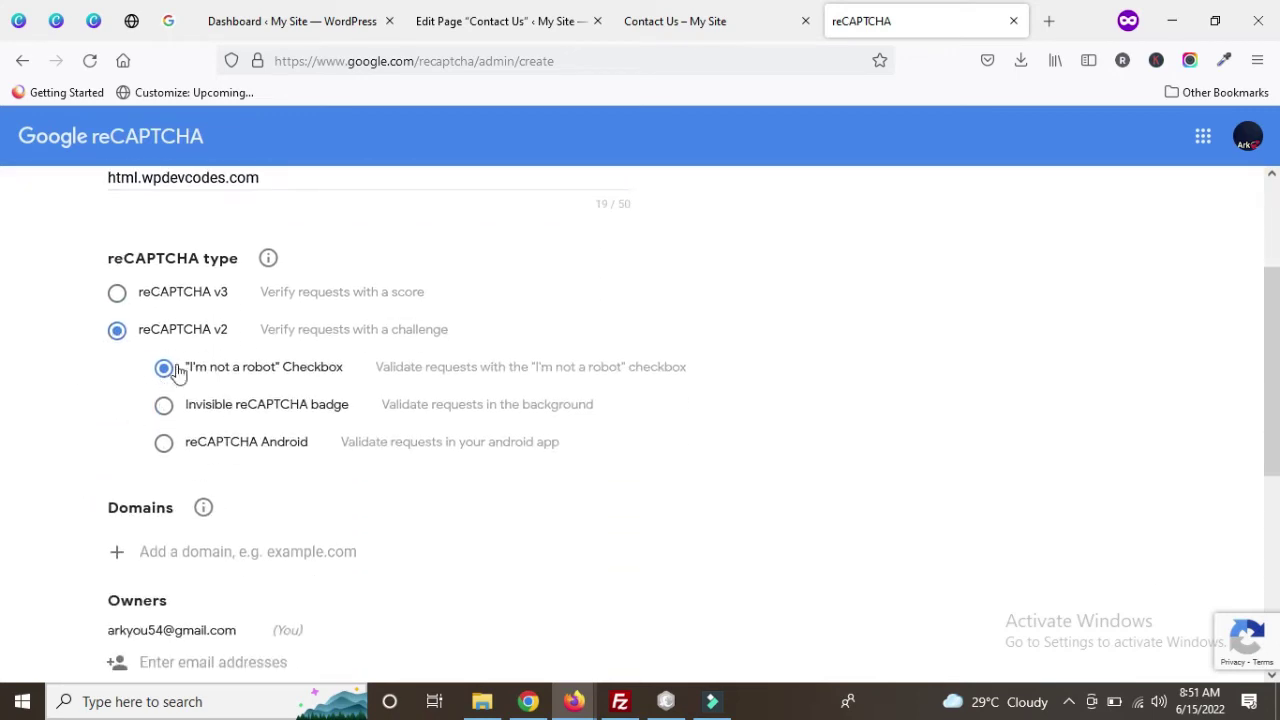
pyautogui.scroll(-3, 156, 442)
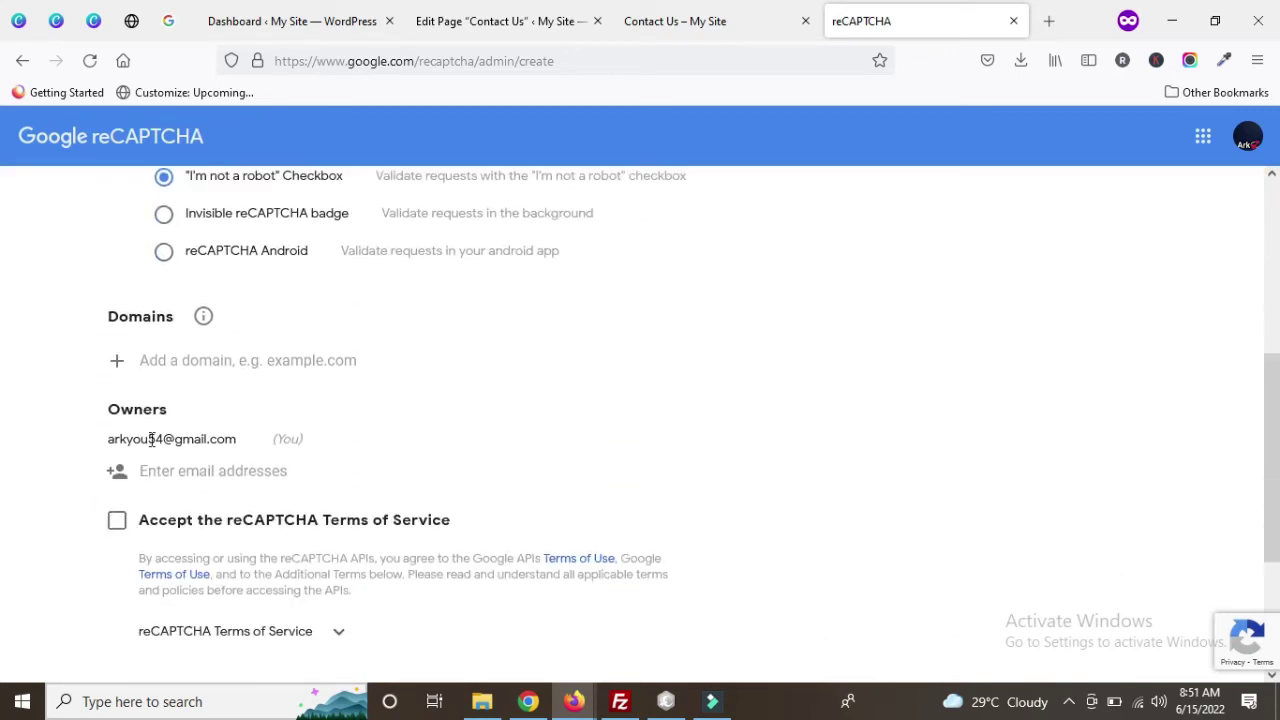
pyautogui.rightClick(185, 364)
pyautogui.click(246, 500)
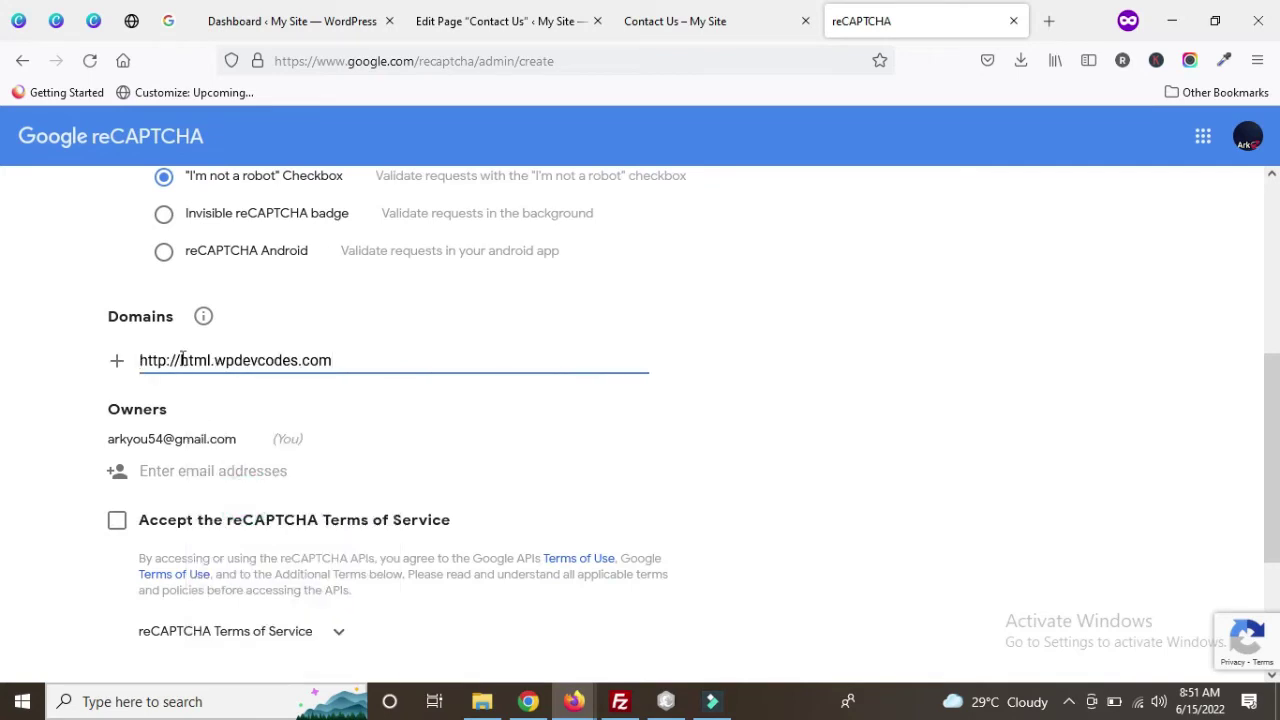
pyautogui.moveTo(182, 360); pyautogui.dragTo(77, 323)
pyautogui.press('BackSpace')
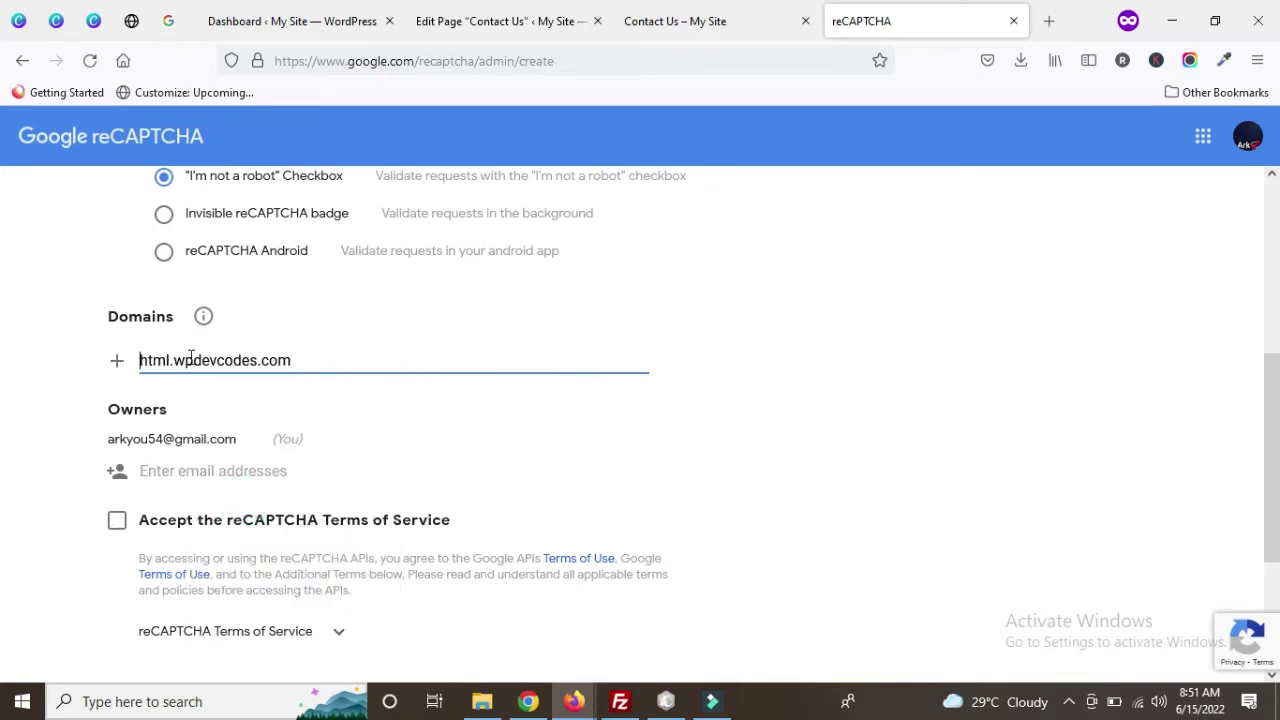
pyautogui.click(58, 282)
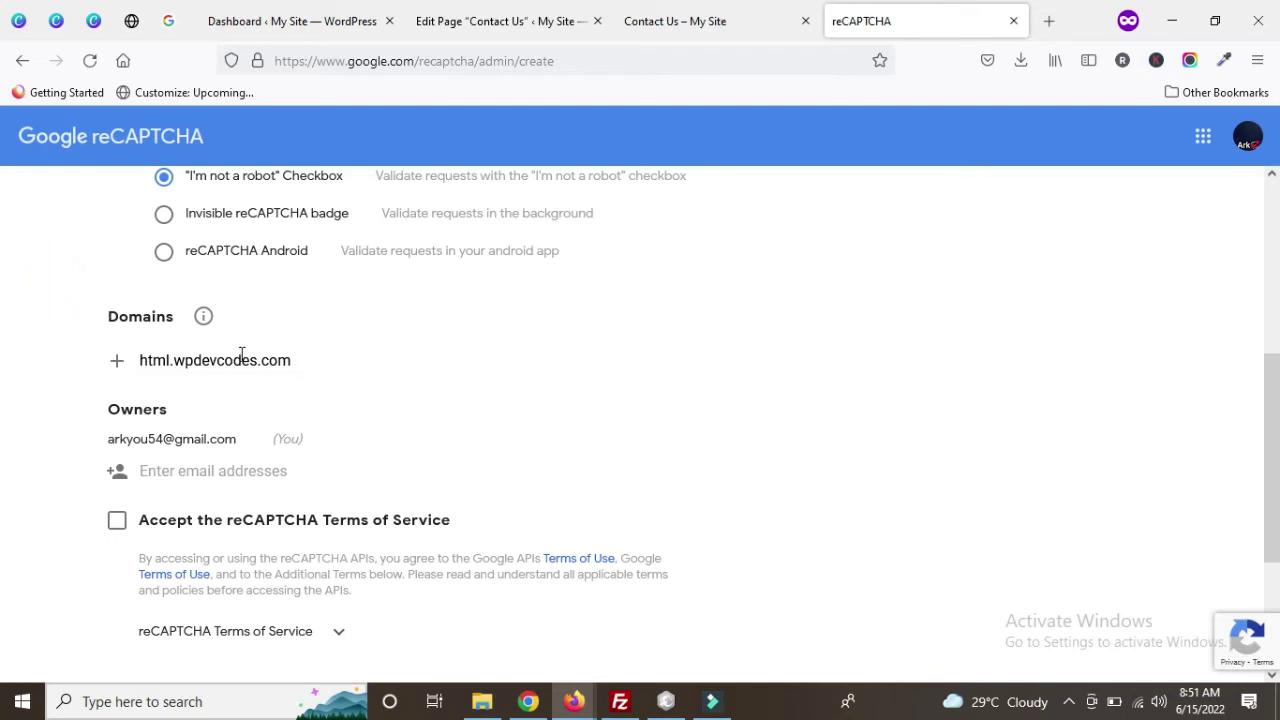
# - Accept the reCAPTCHA Terms of Service, turn off owner alerts, and submit the registration
pyautogui.scroll(-2, 270, 411)
pyautogui.click(117, 426)
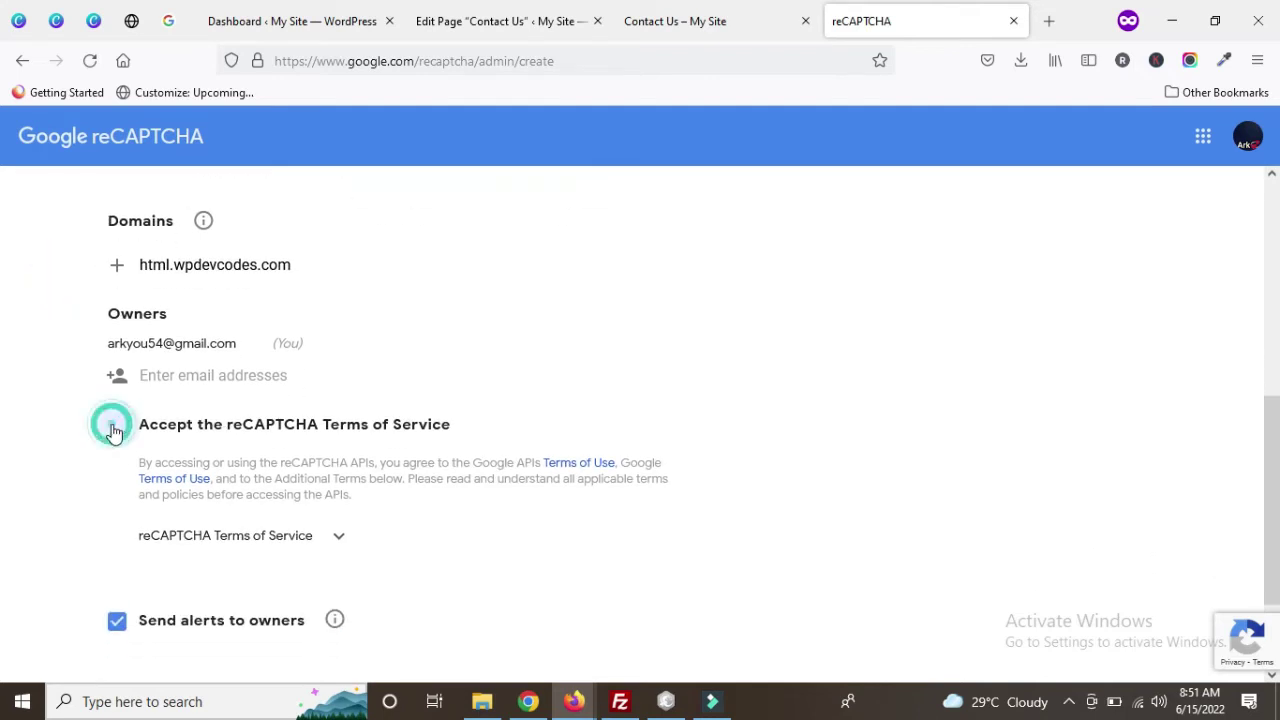
pyautogui.scroll(-3, 461, 441)
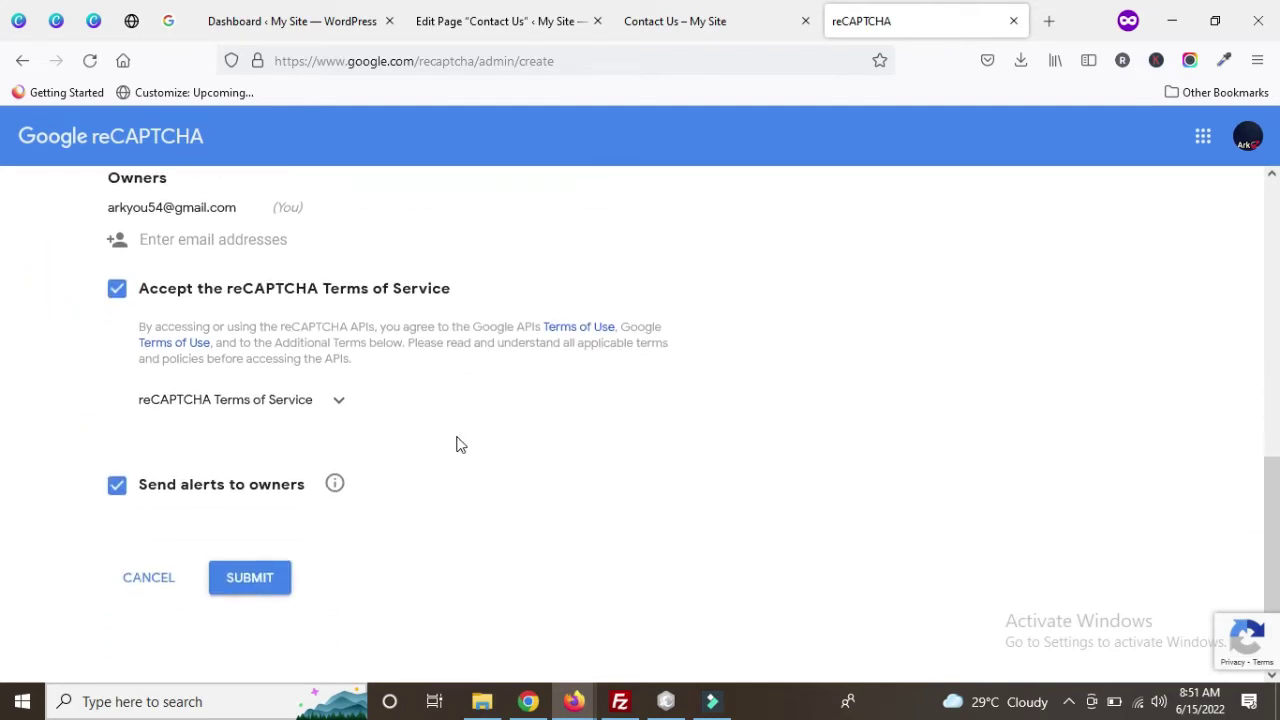
pyautogui.click(140, 488)
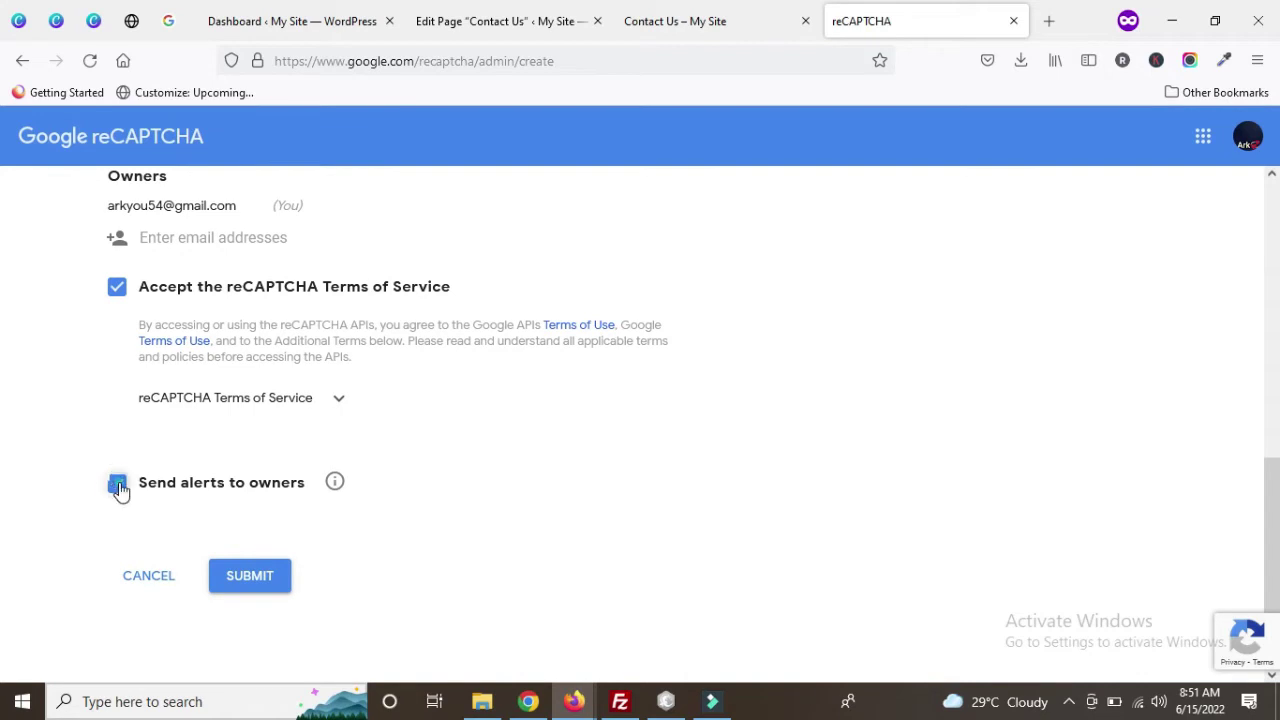
pyautogui.scroll(12, 82, 492)
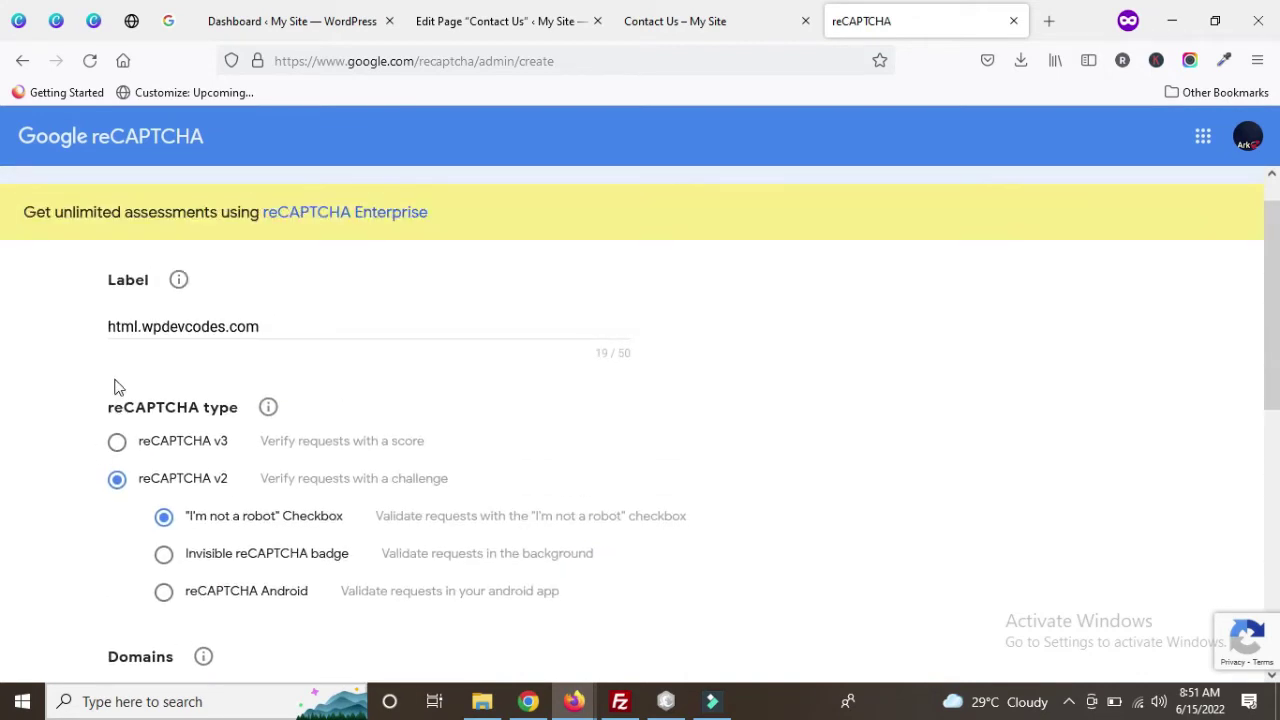
pyautogui.scroll(-12, 305, 420)
pyautogui.click(260, 578)
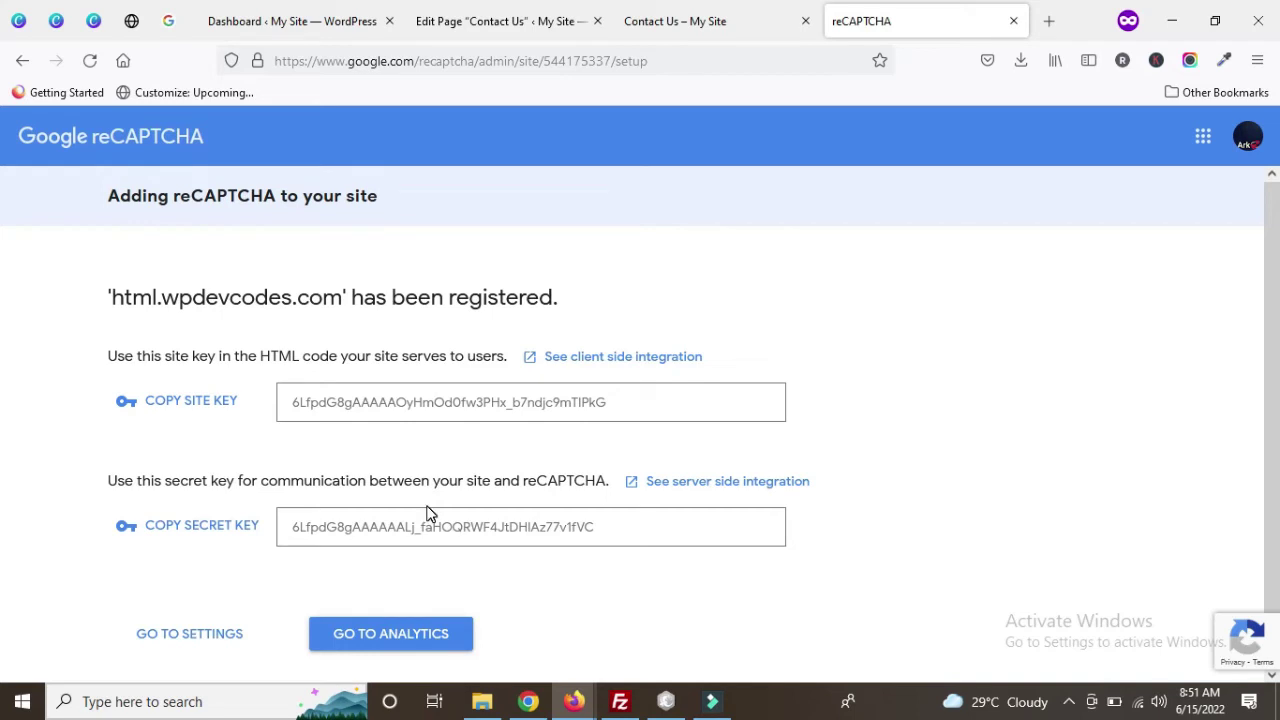
# - With the site and secret keys shown, switch back to the Contact Us page editor
pyautogui.click(483, 8)
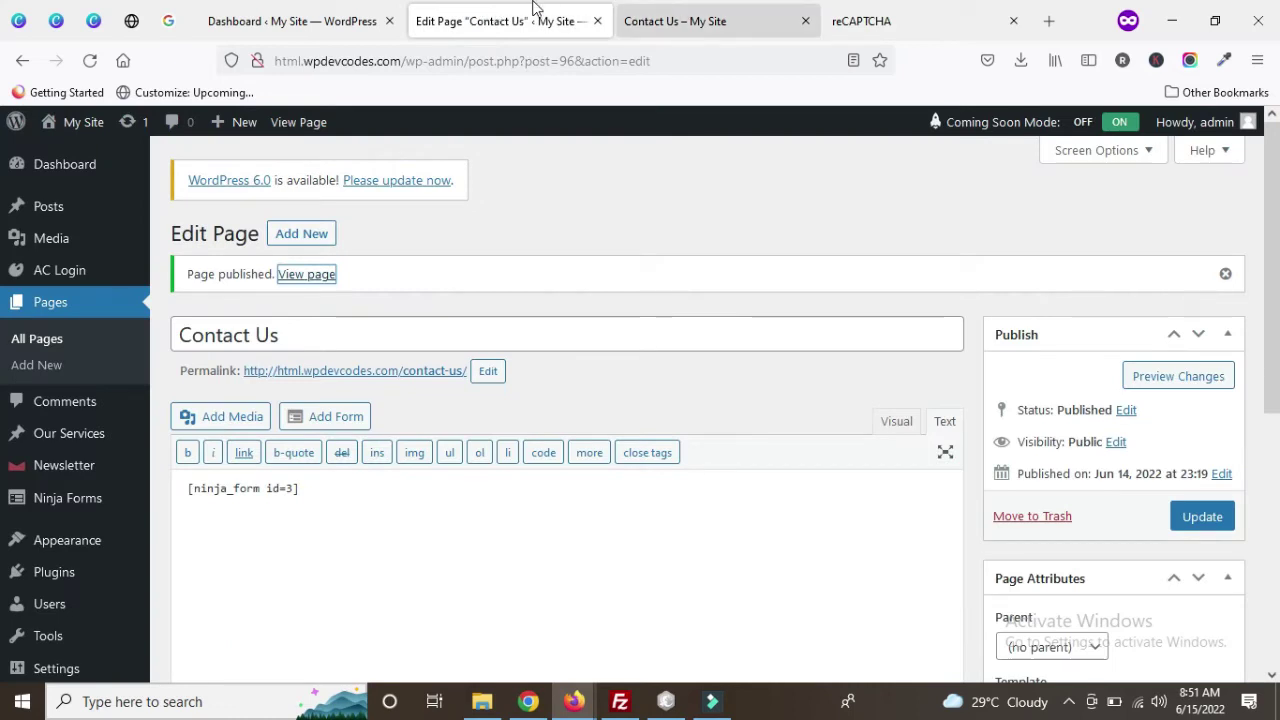
# - Open the Ninja Forms dashboard in a new tab and view its forms list
pyautogui.scroll(-1, 55, 480)
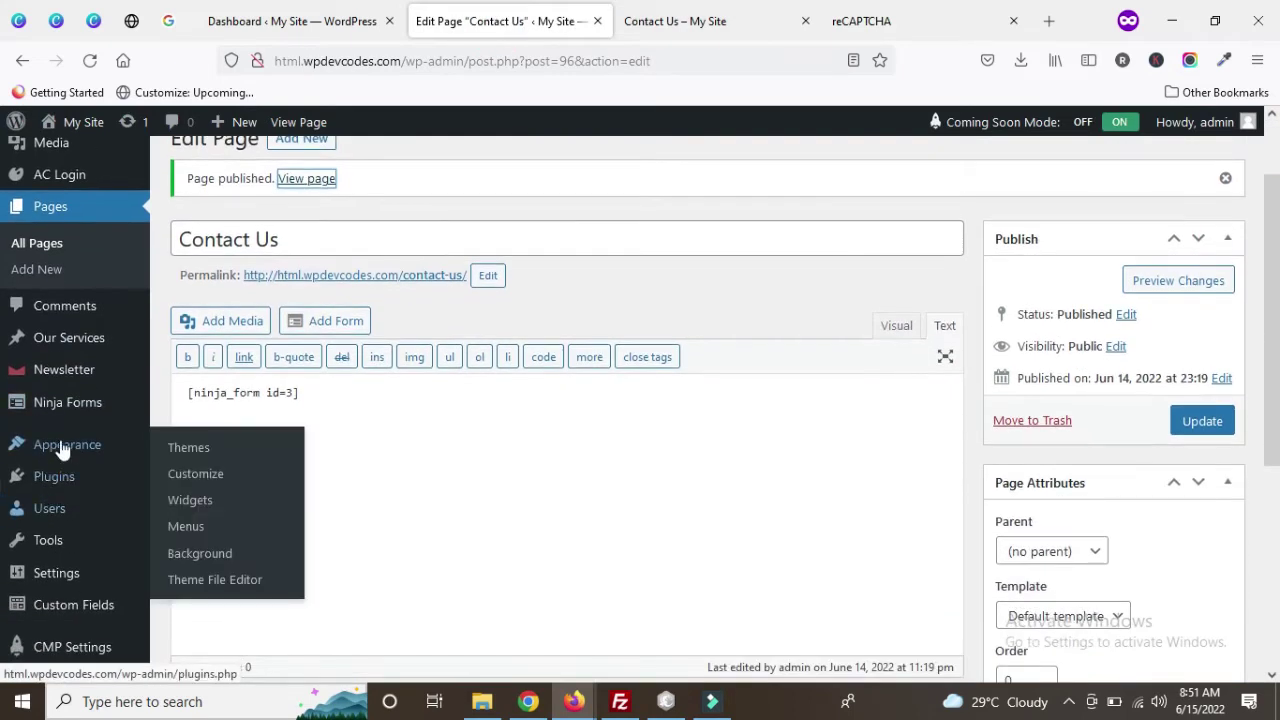
pyautogui.moveTo(77, 412)
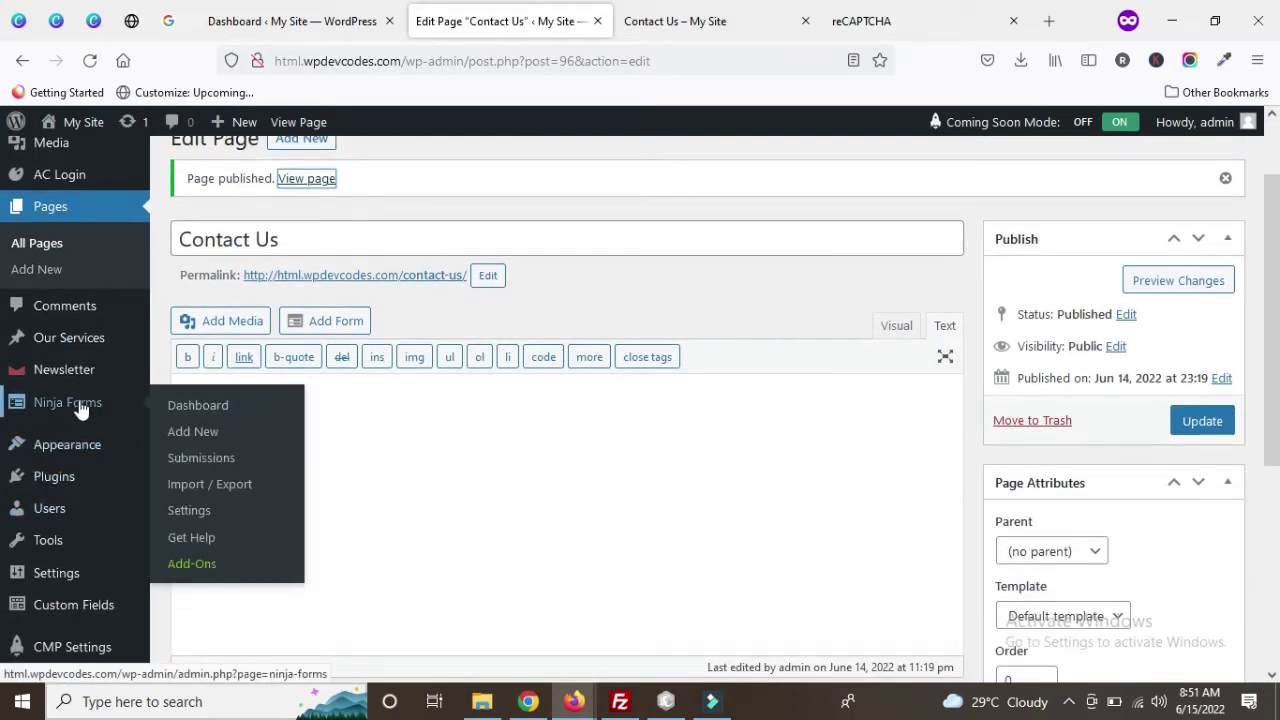
pyautogui.middleClick(182, 409)
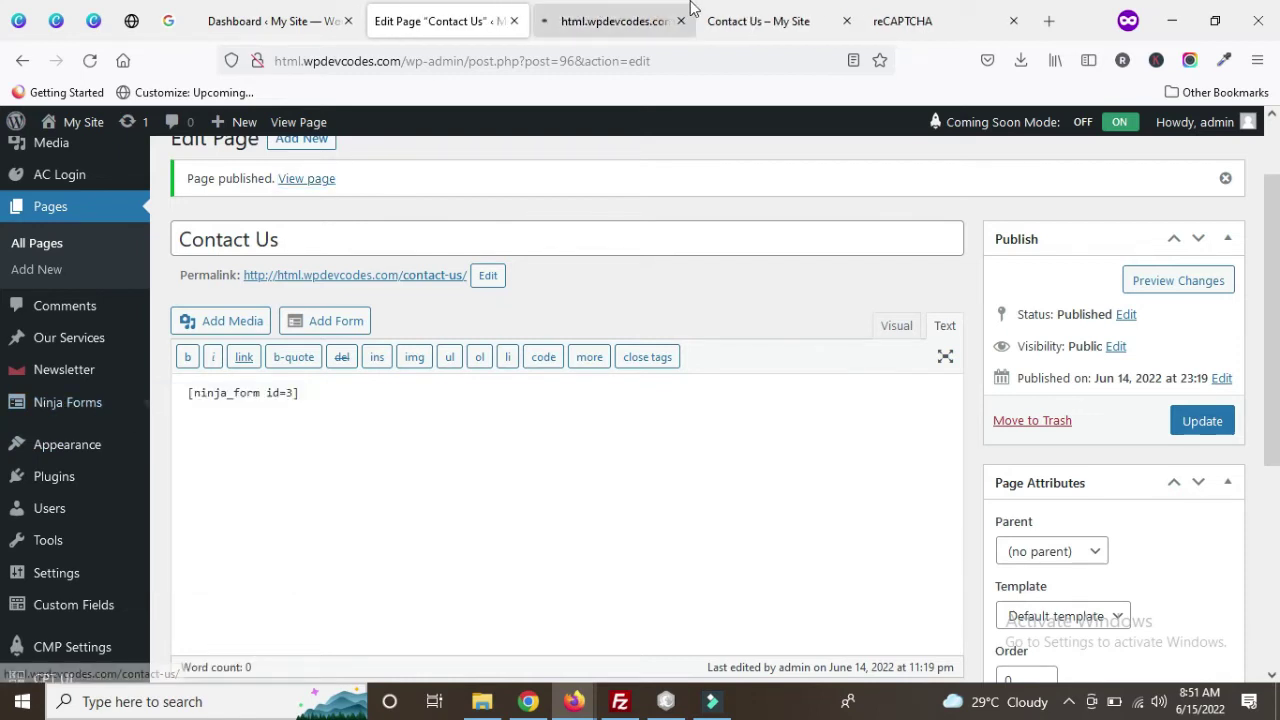
pyautogui.click(624, 12)
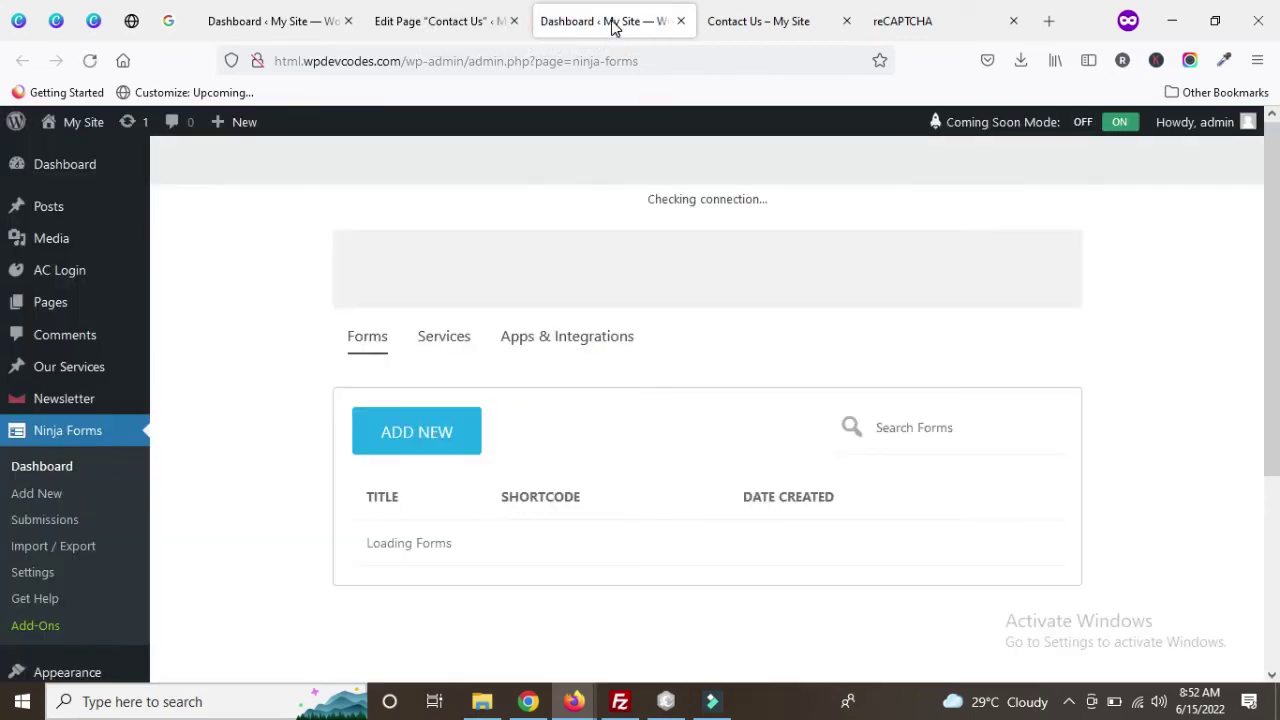
# - Open Ninja Forms Settings in a new tab and switch to it
pyautogui.scroll(-2, 560, 543)
pyautogui.scroll(2, 391, 529)
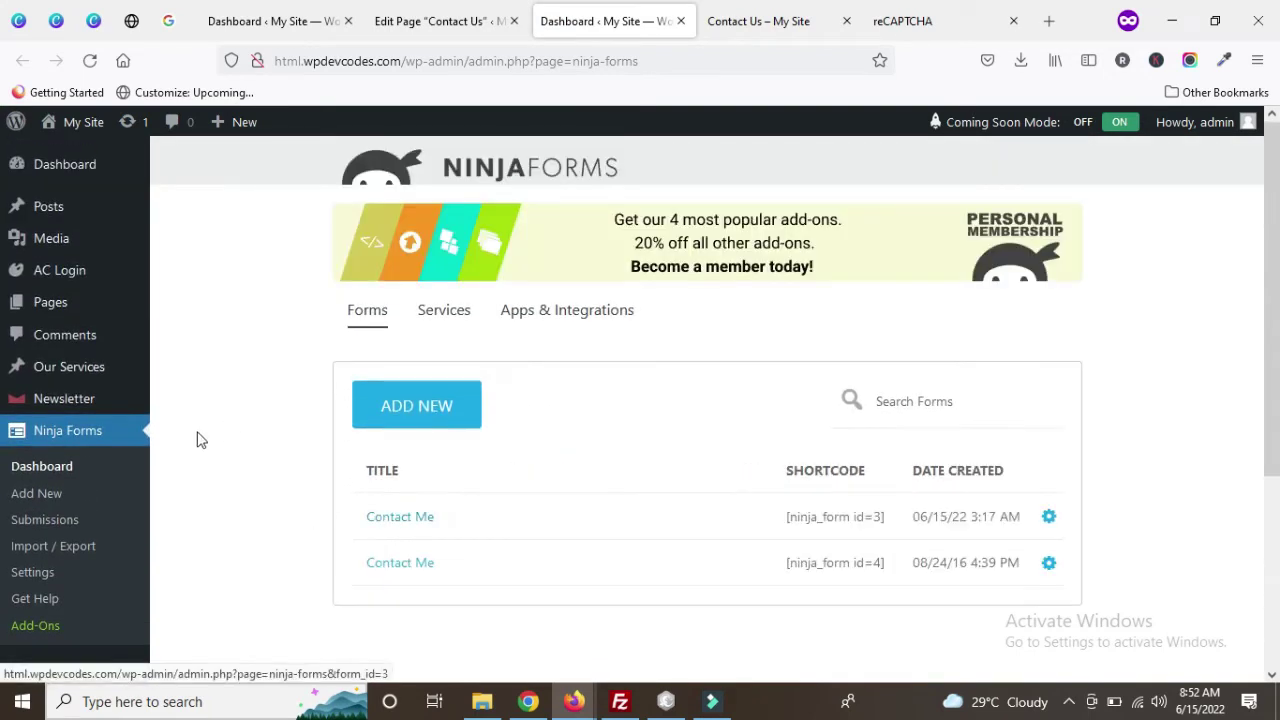
pyautogui.scroll(-2, 190, 448)
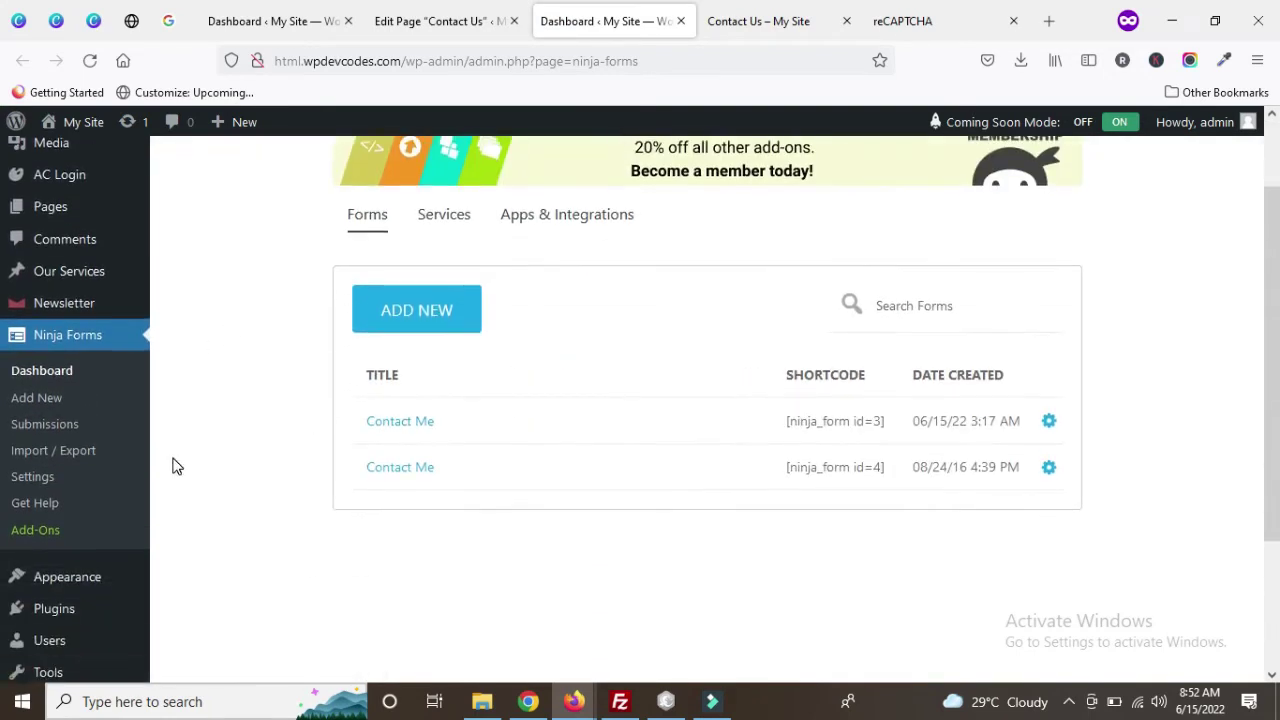
pyautogui.middleClick(35, 483)
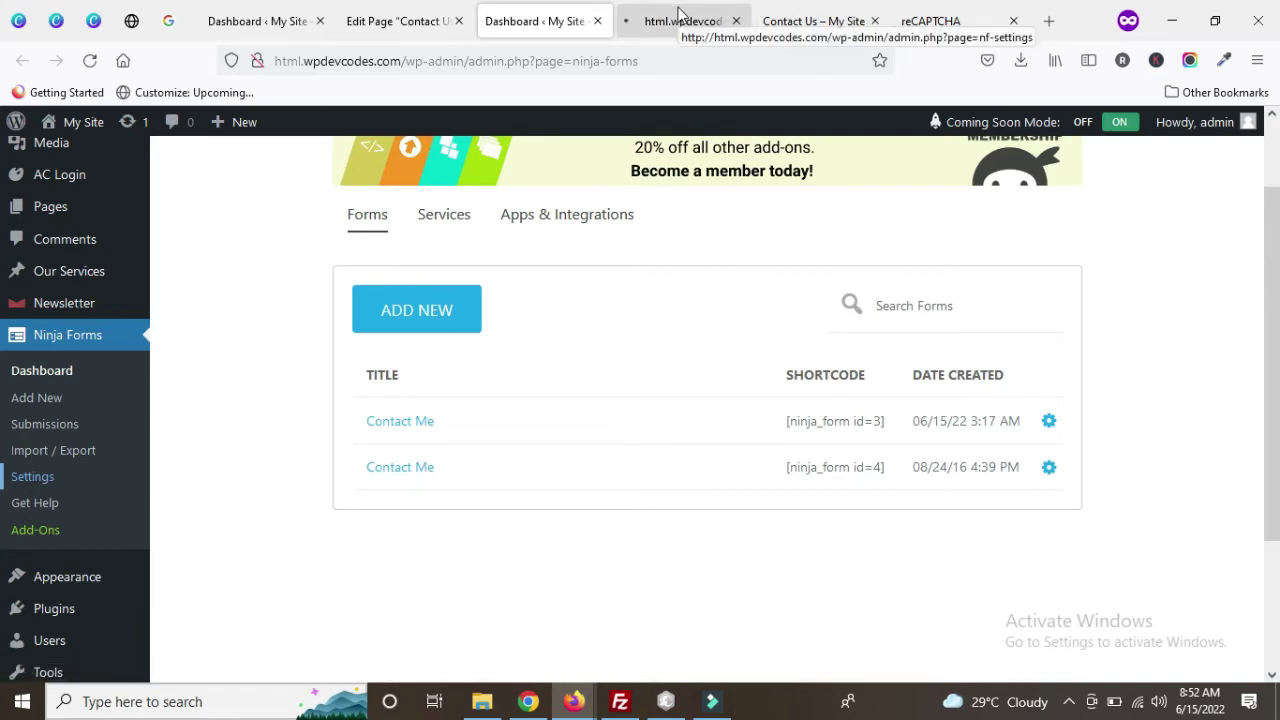
pyautogui.click(678, 14)
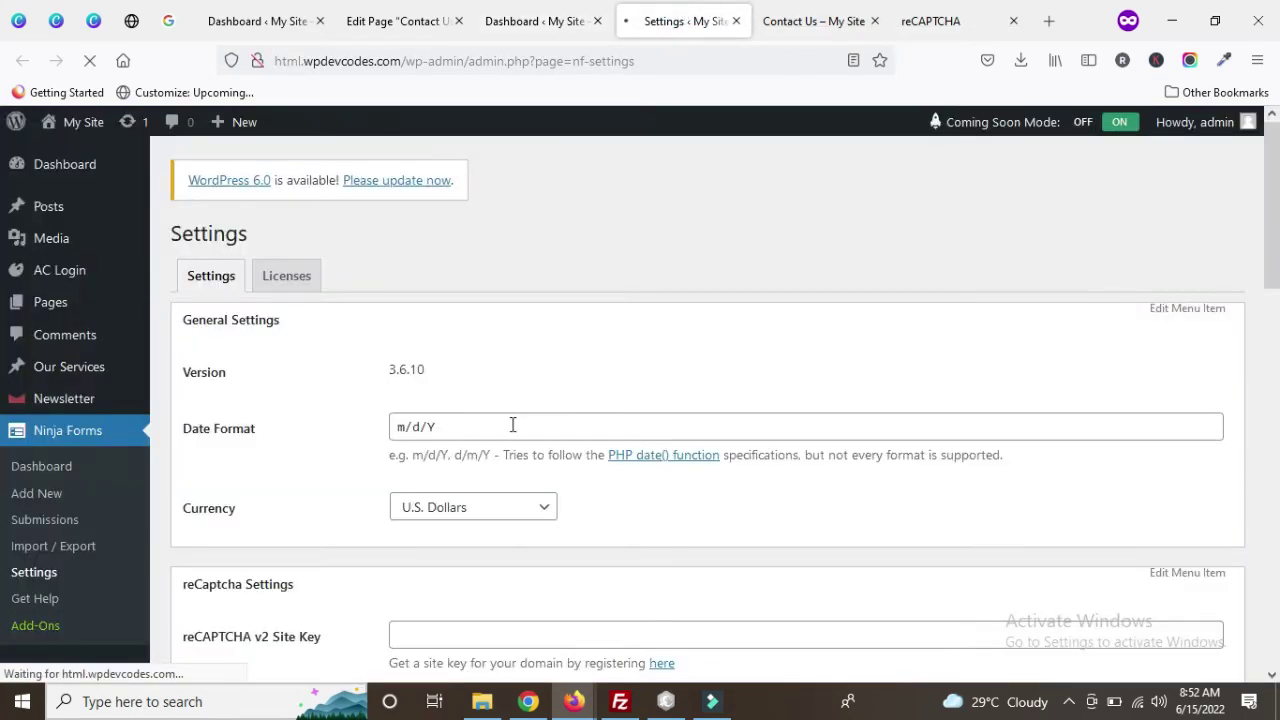
# - Copy the registered site key into Ninja Forms' reCAPTCHA v2 Site Key field
pyautogui.scroll(-4, 512, 425)
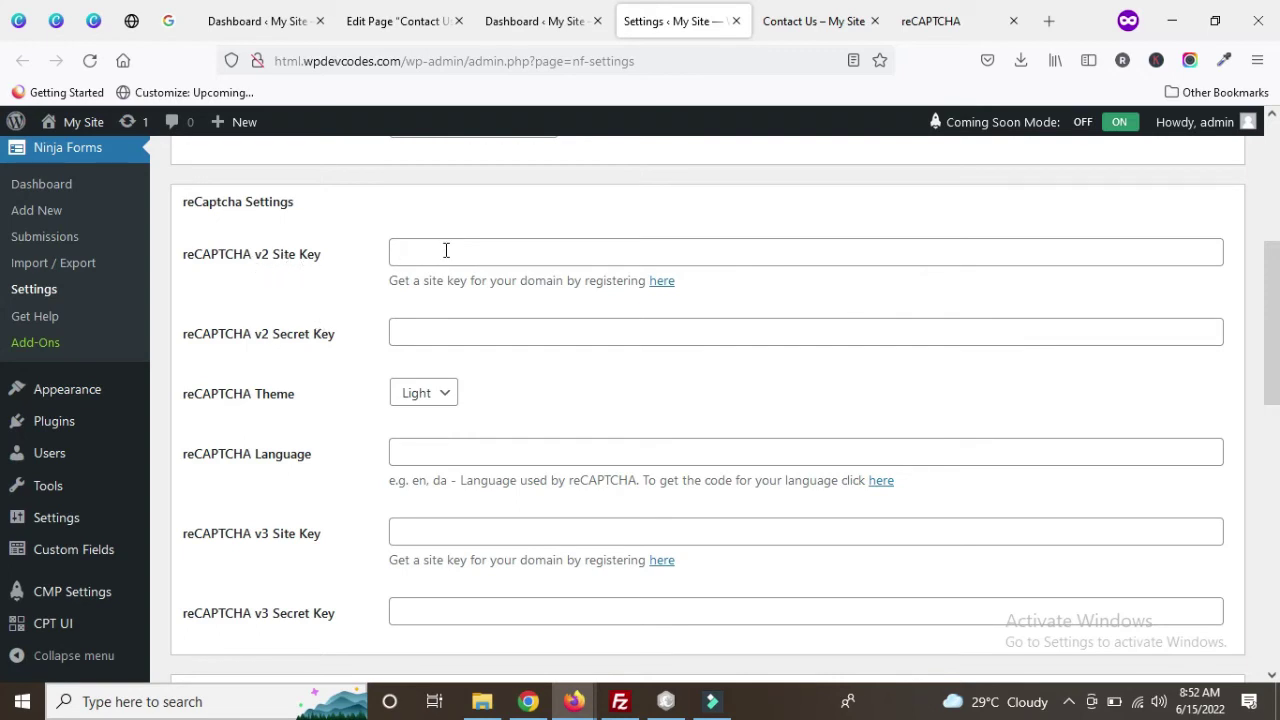
pyautogui.click(940, 22)
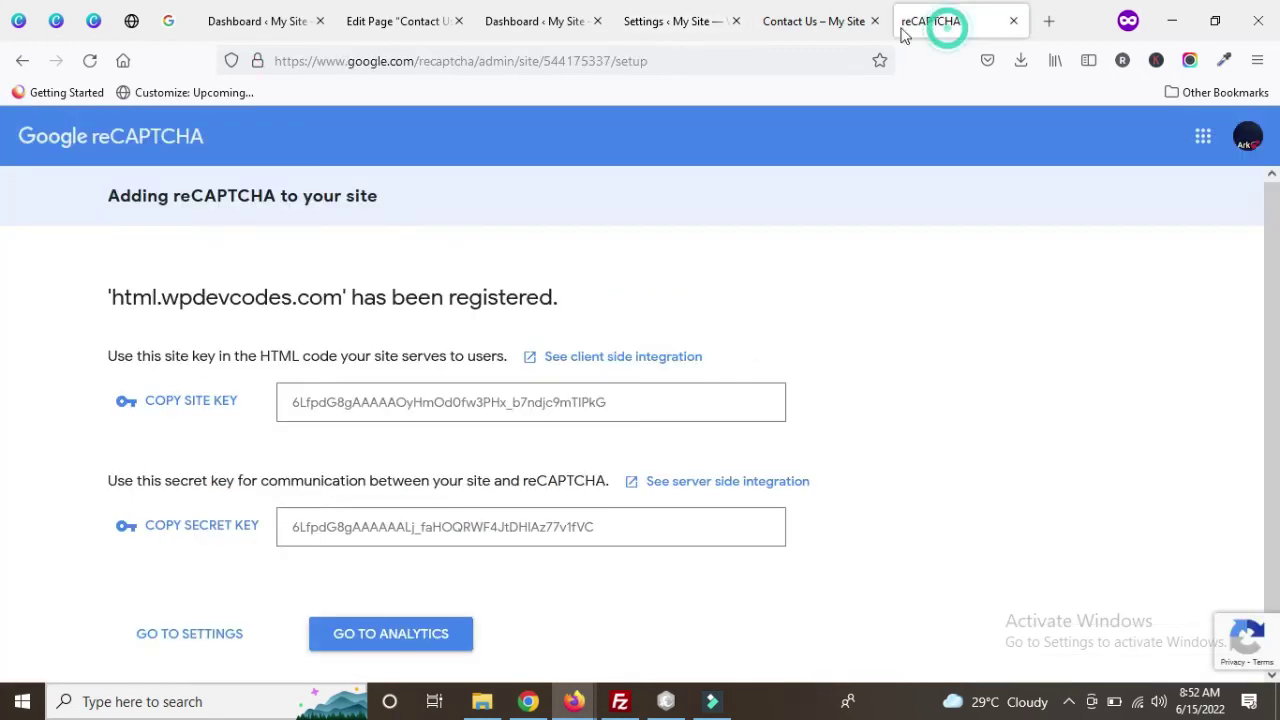
pyautogui.click(364, 398)
pyautogui.rightClick(362, 397)
pyautogui.click(392, 421)
pyautogui.click(687, 16)
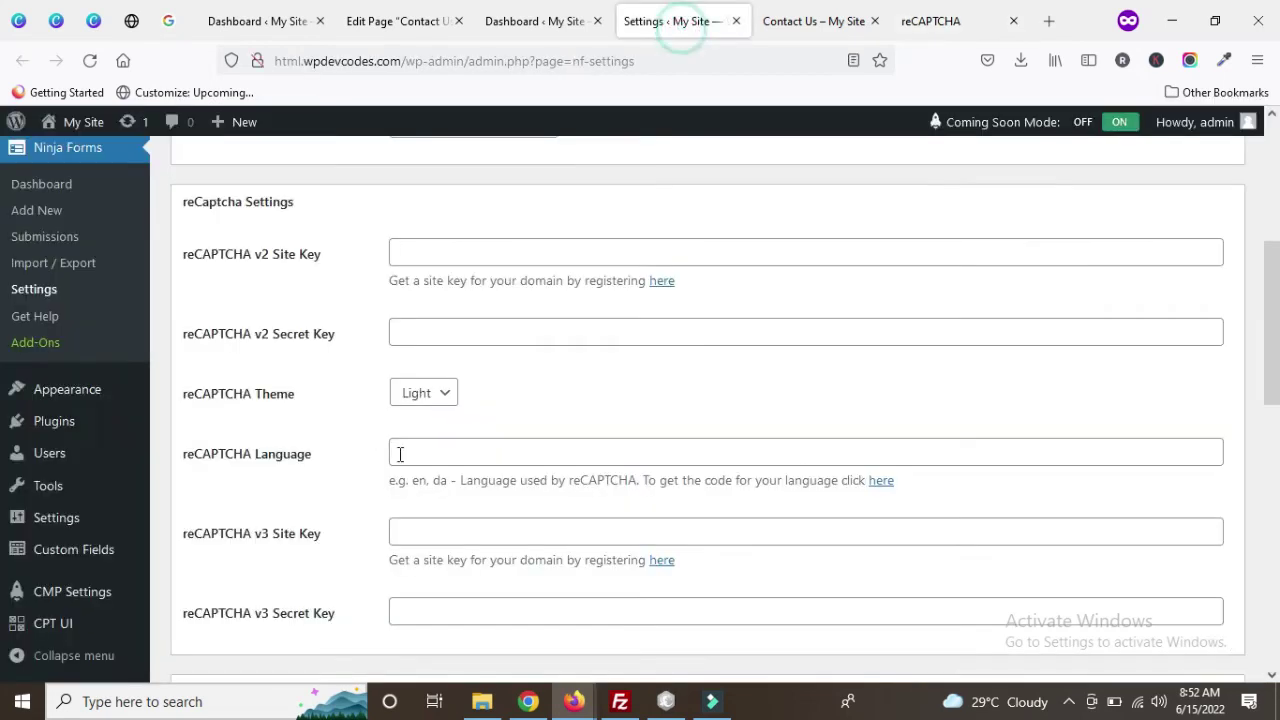
pyautogui.rightClick(447, 255)
pyautogui.click(500, 398)
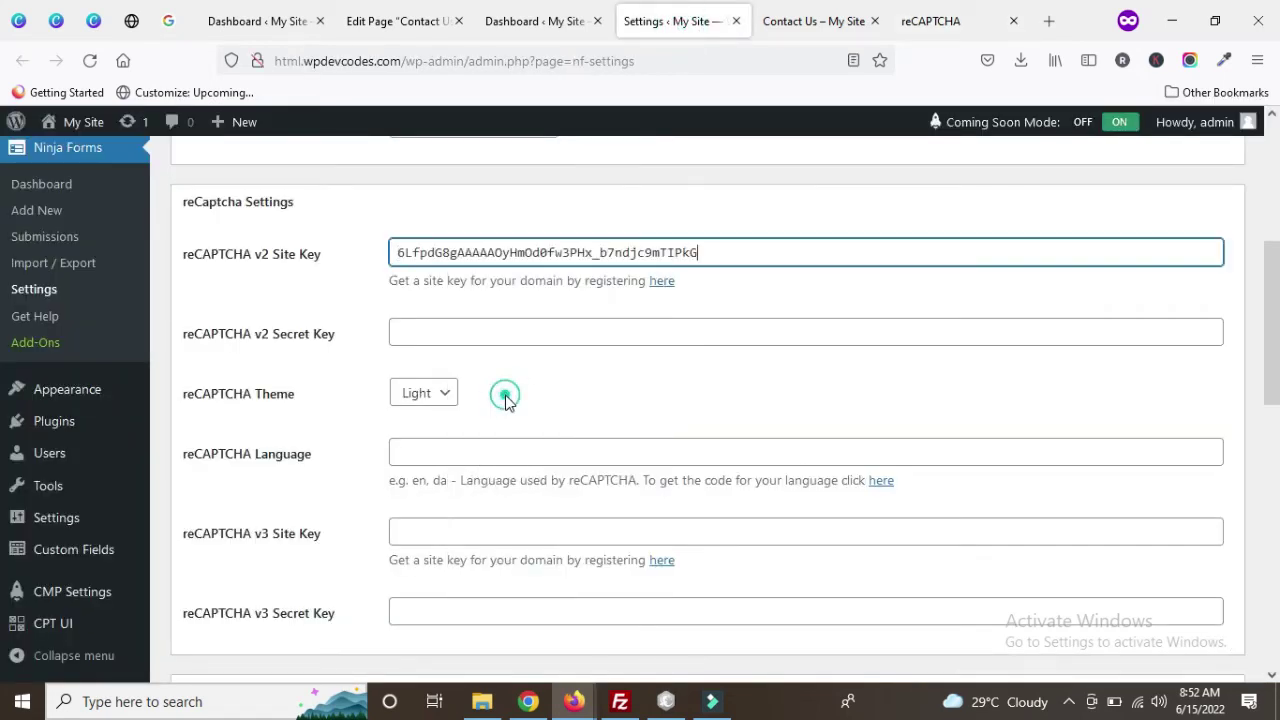
# - Copy the registered secret key into the reCAPTCHA v2 Secret Key field
pyautogui.click(930, 21)
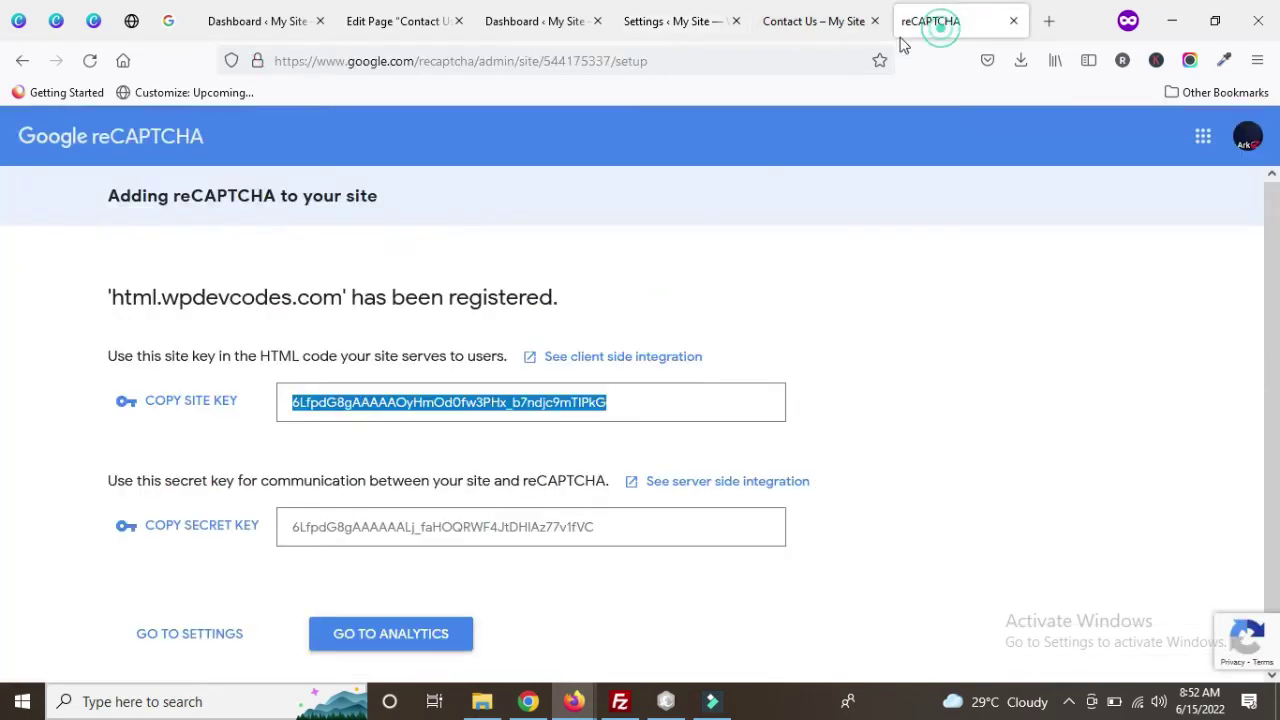
pyautogui.click(352, 533)
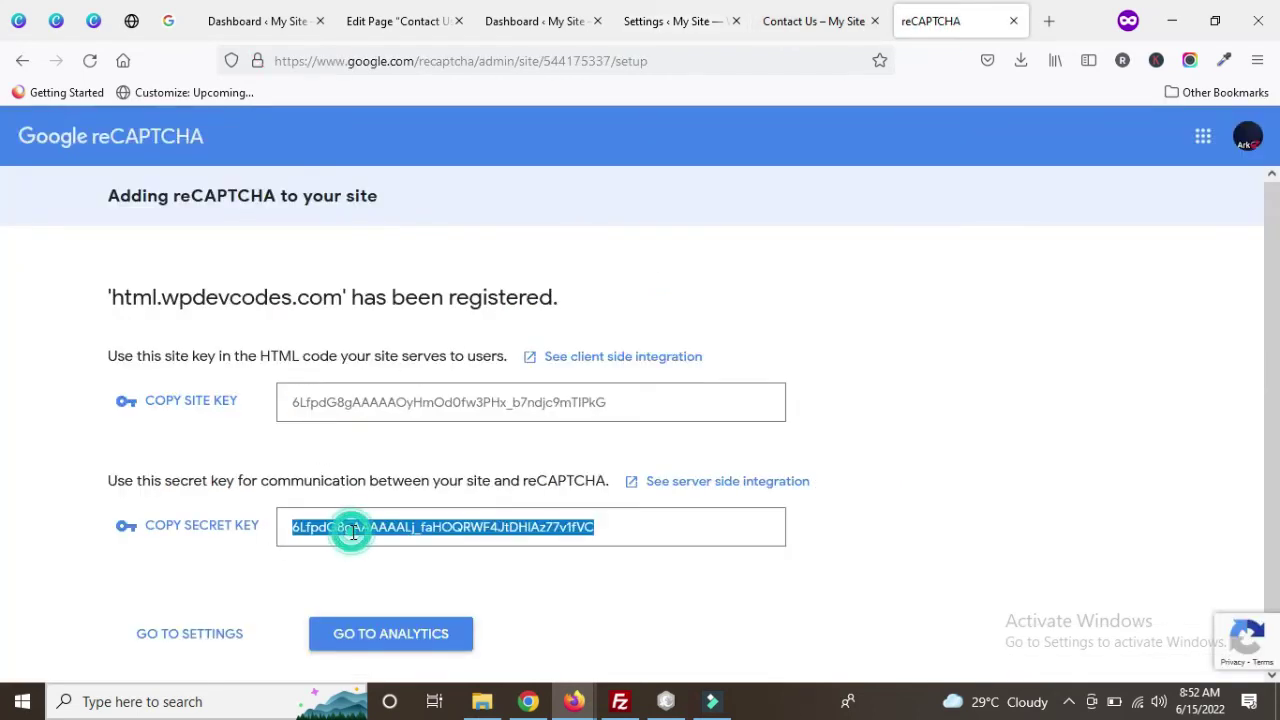
pyautogui.rightClick(352, 533)
pyautogui.click(399, 268)
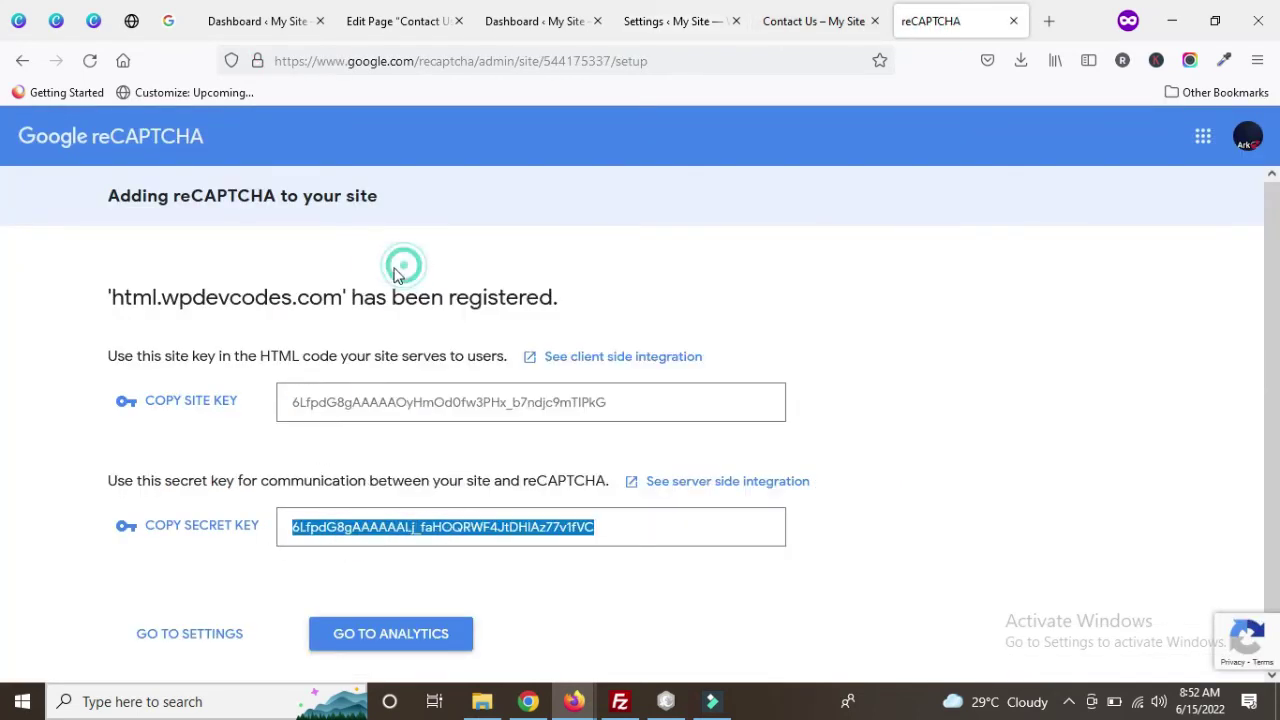
pyautogui.click(686, 16)
pyautogui.click(462, 331)
pyautogui.rightClick(462, 331)
pyautogui.click(515, 469)
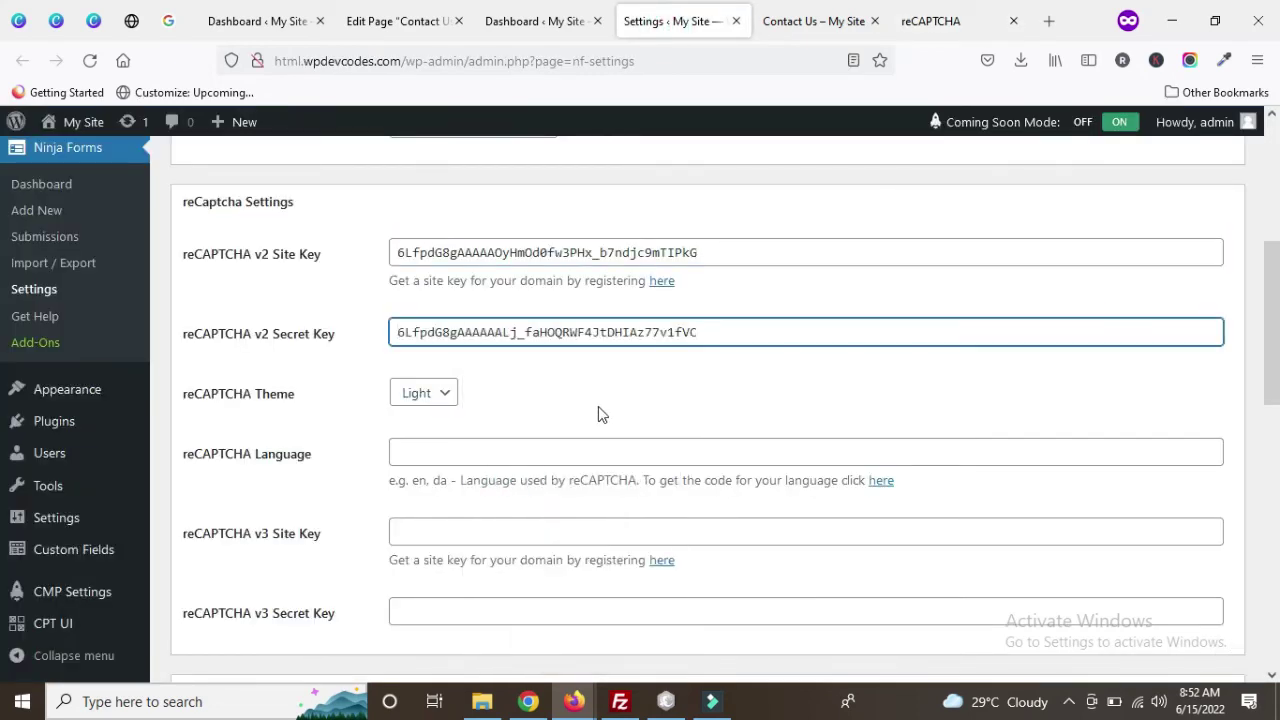
# - Save the Ninja Forms settings and return to the forms list
pyautogui.scroll(-10, 526, 390)
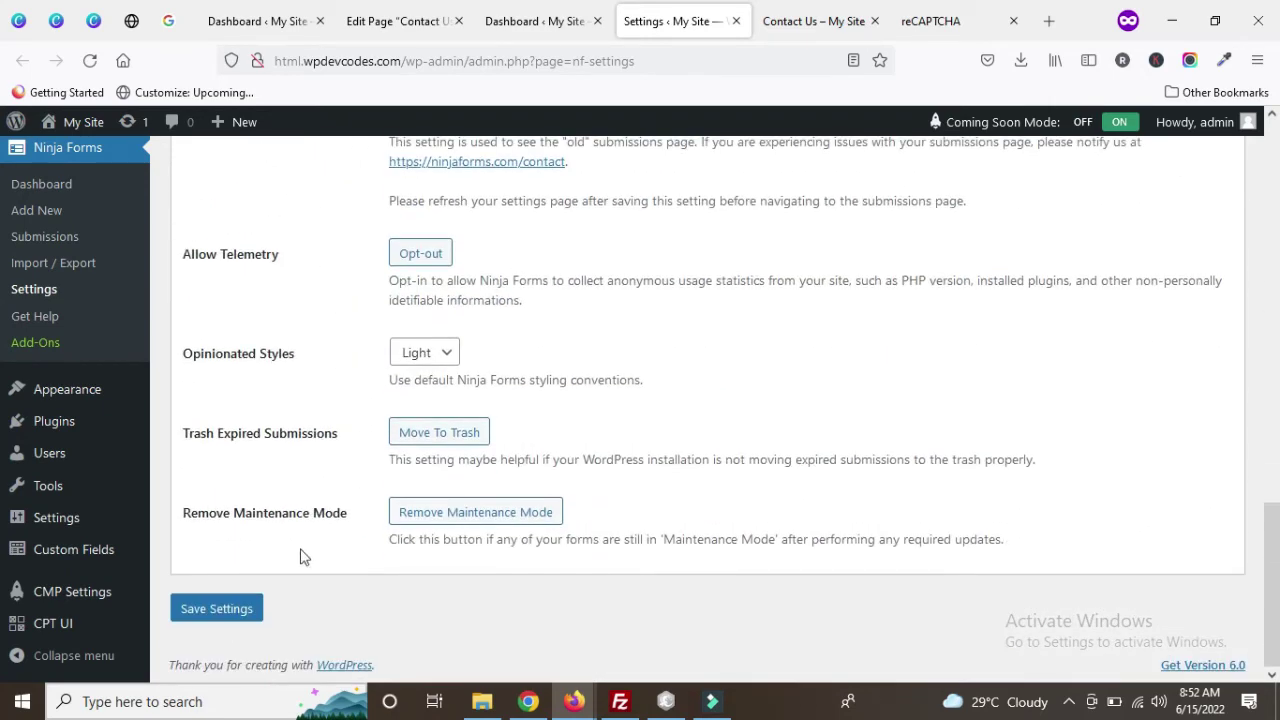
pyautogui.click(214, 610)
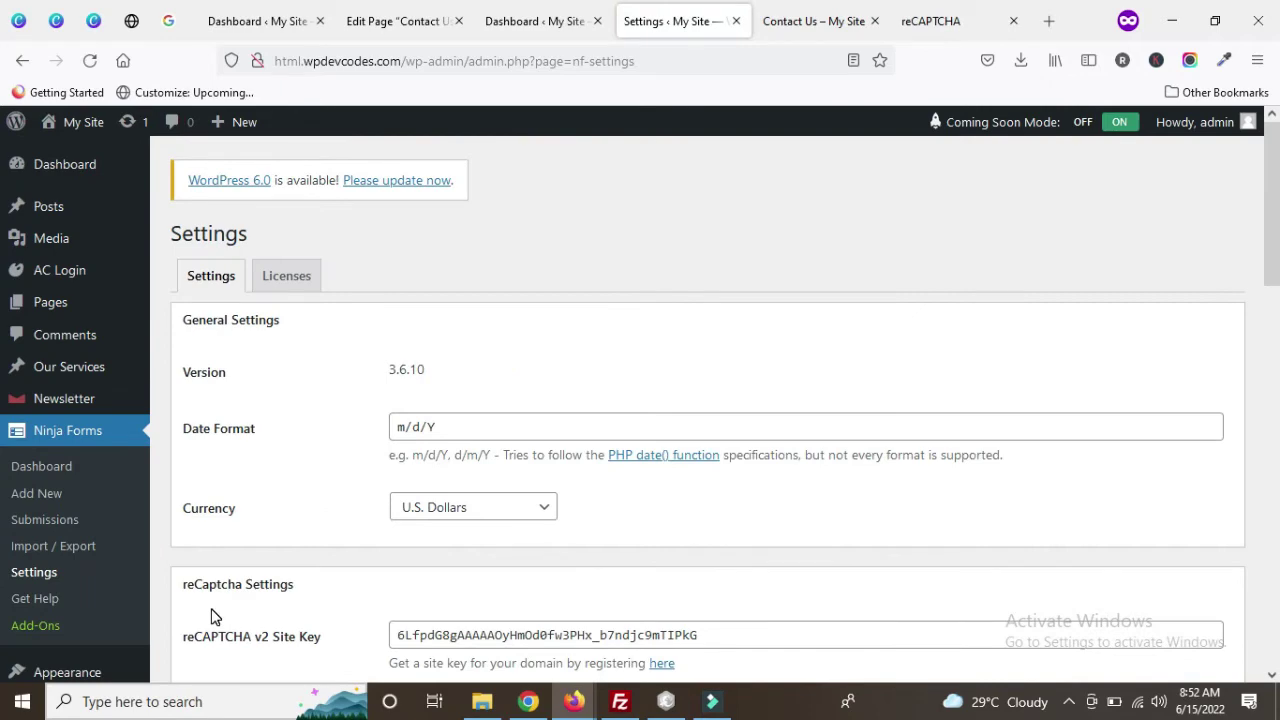
pyautogui.scroll(-10, 212, 617)
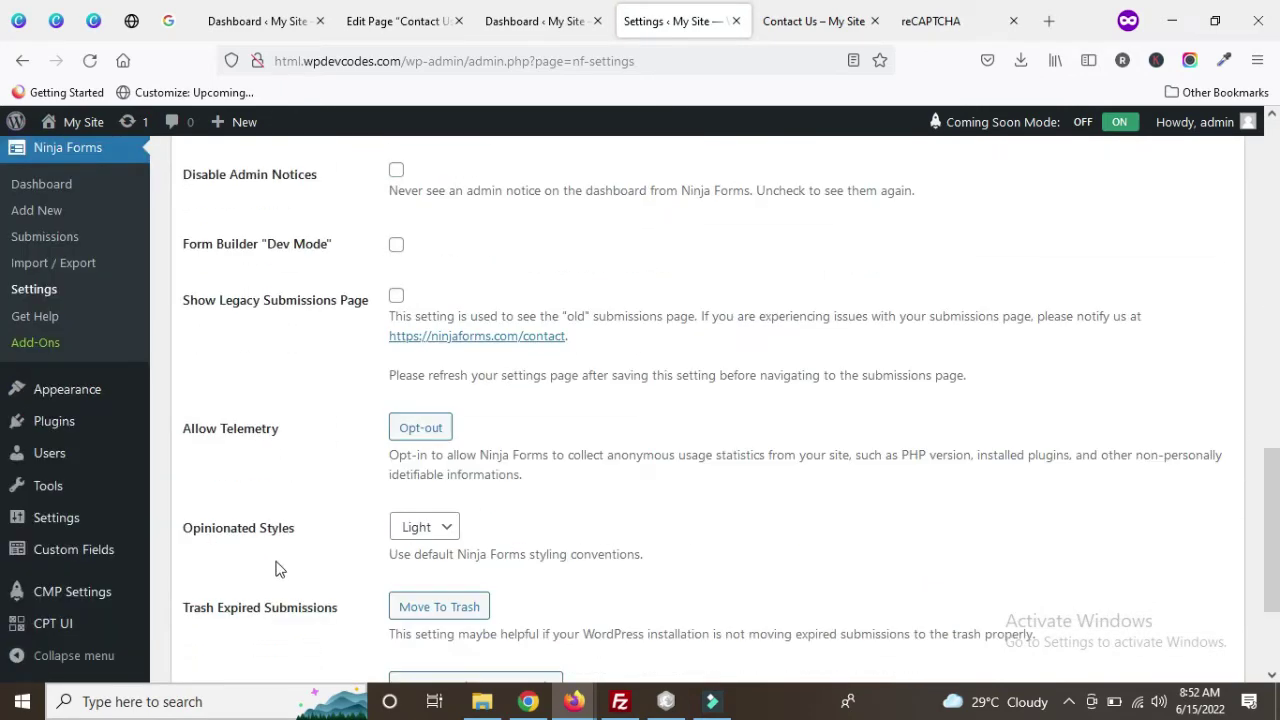
pyautogui.click(216, 610)
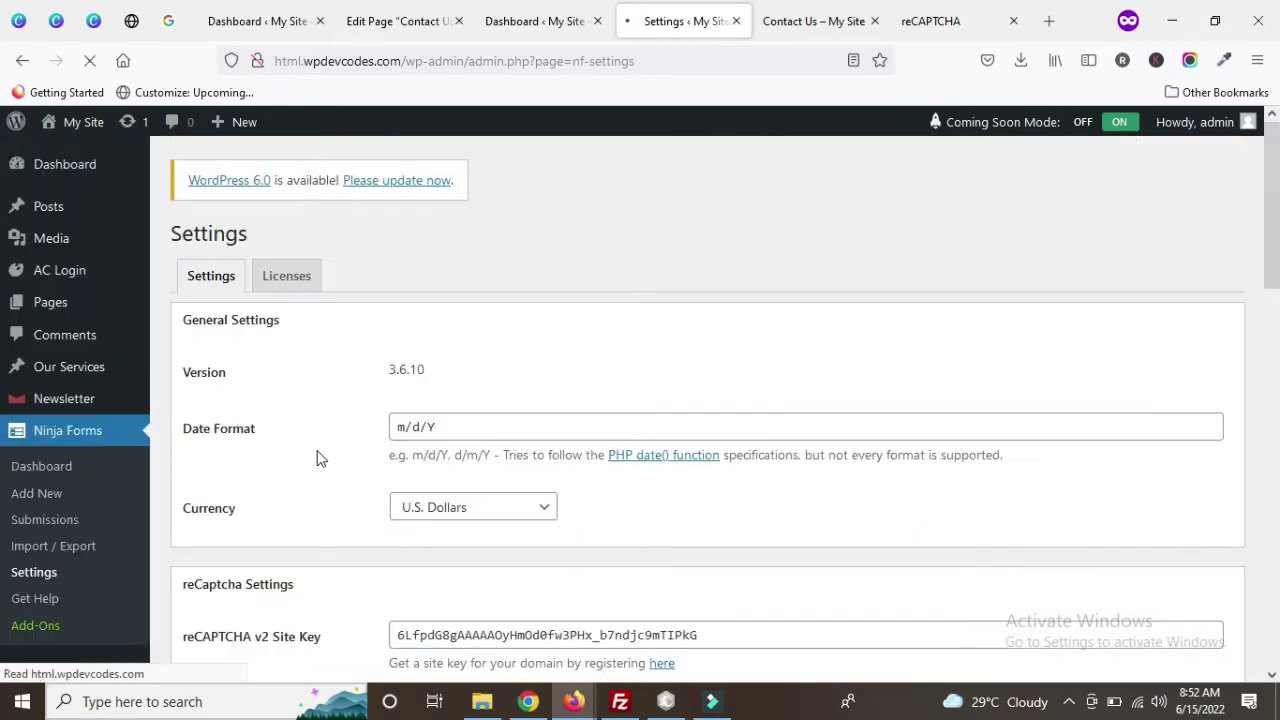
pyautogui.scroll(-4, 316, 458)
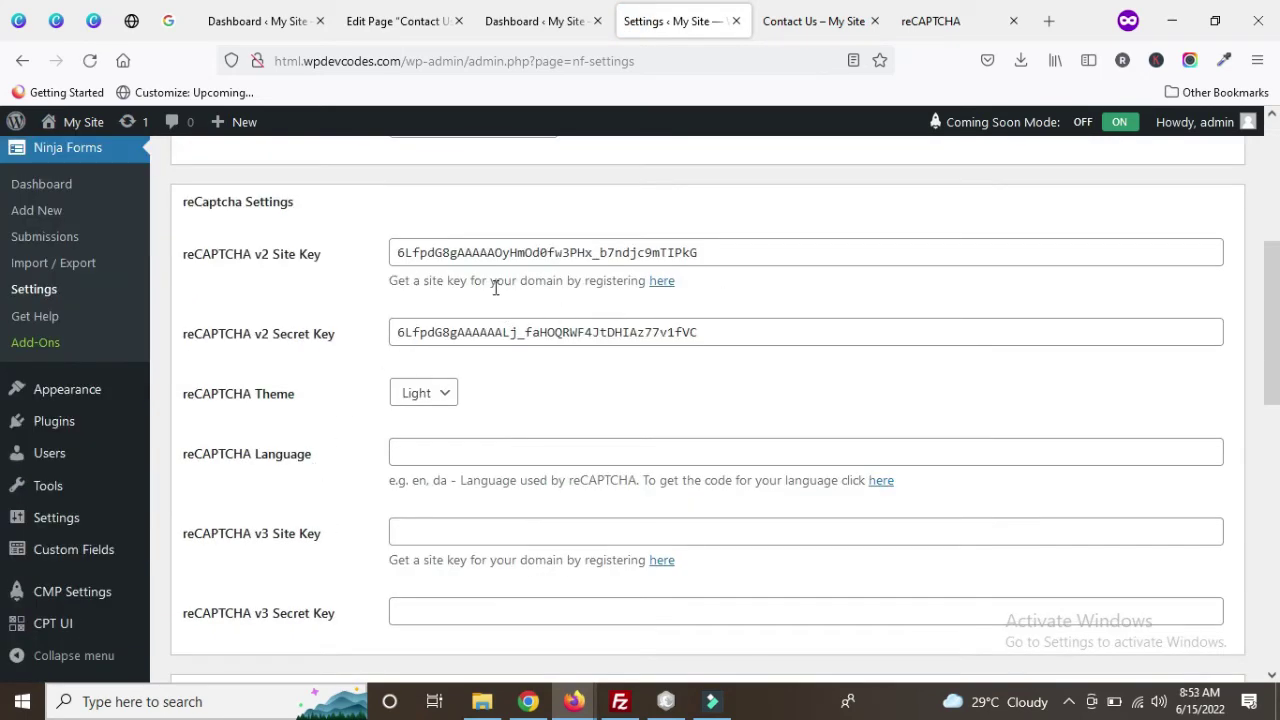
pyautogui.scroll(1, 617, 440)
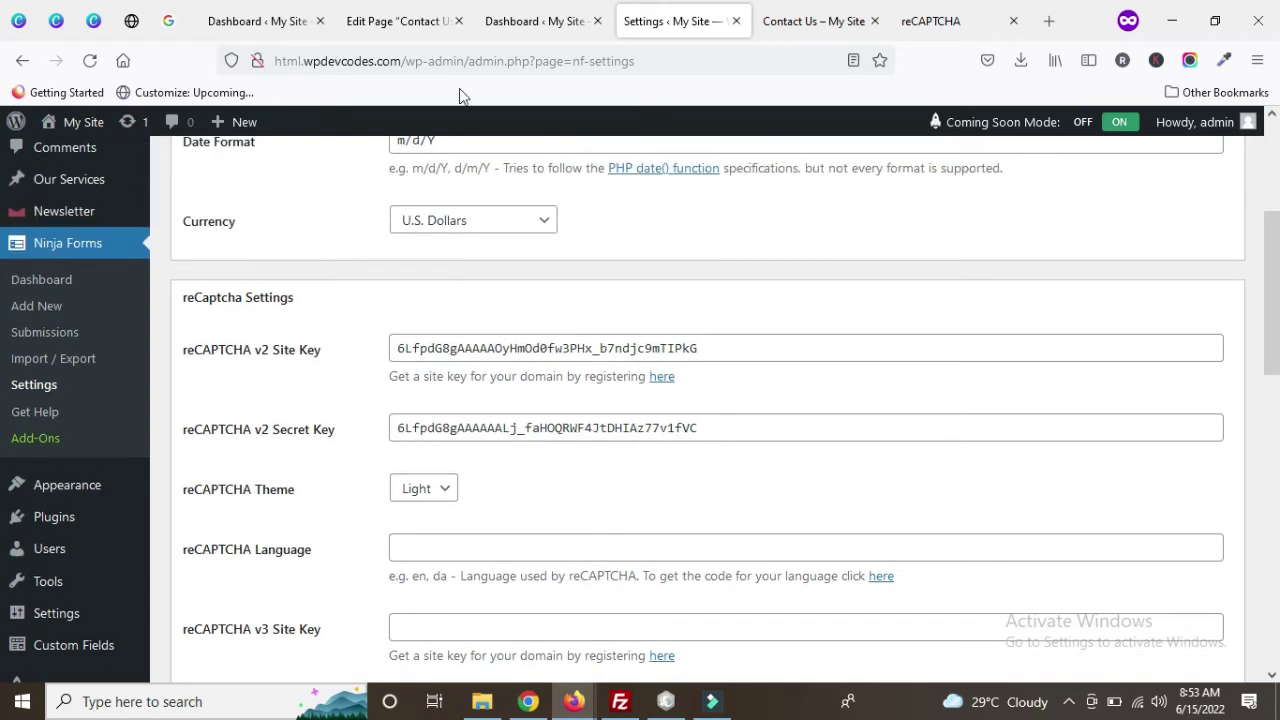
pyautogui.click(520, 22)
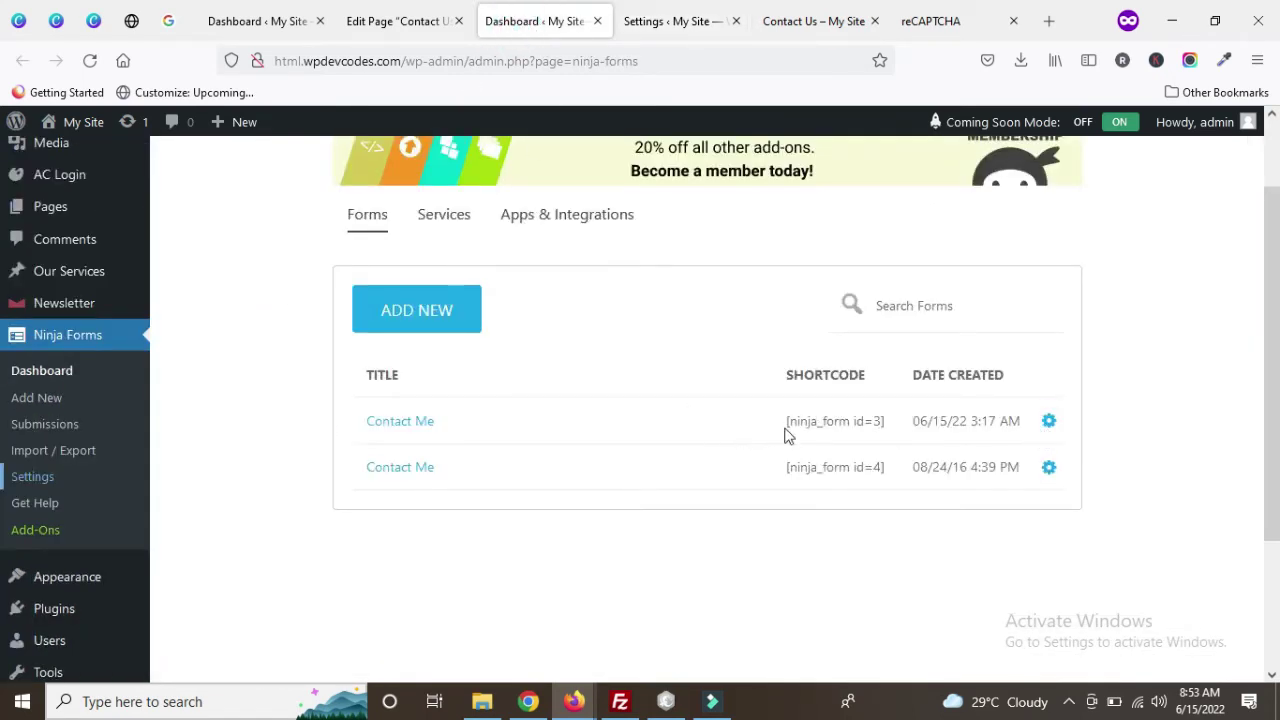
# - Open the first Contact Me form and add a Recaptcha field above Submit
pyautogui.click(1049, 421)
pyautogui.click(382, 460)
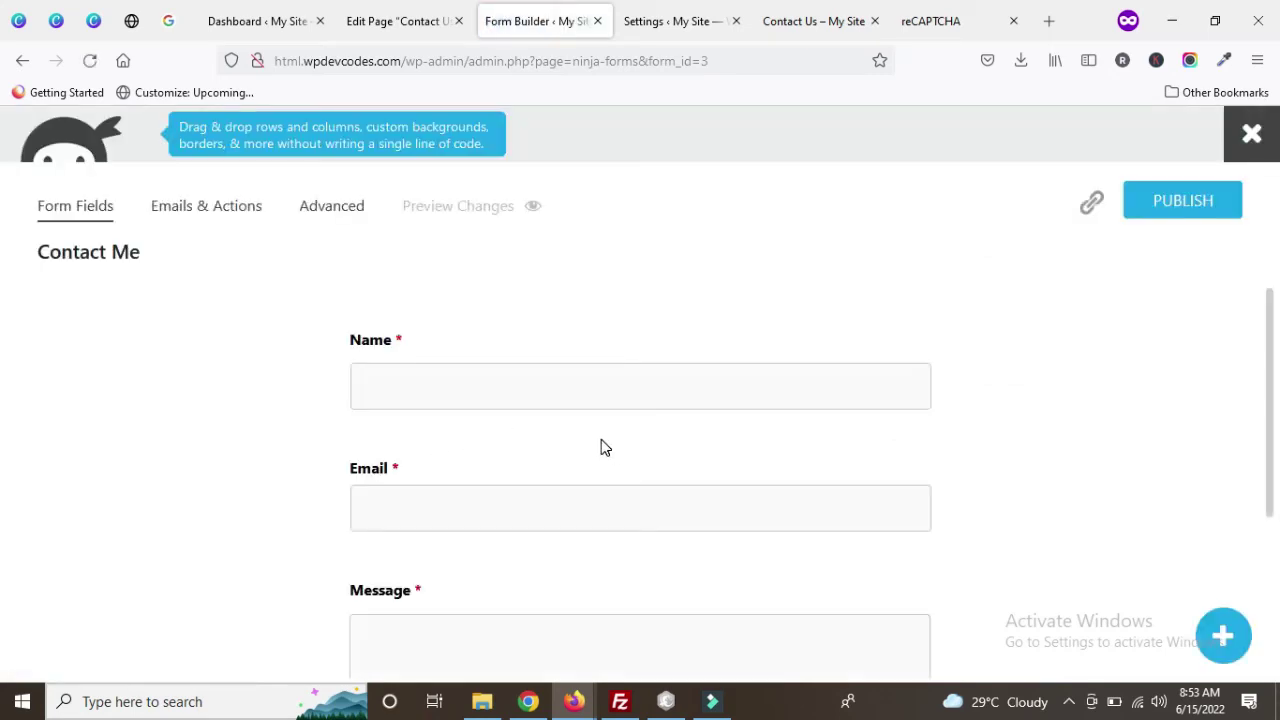
pyautogui.scroll(-3, 600, 447)
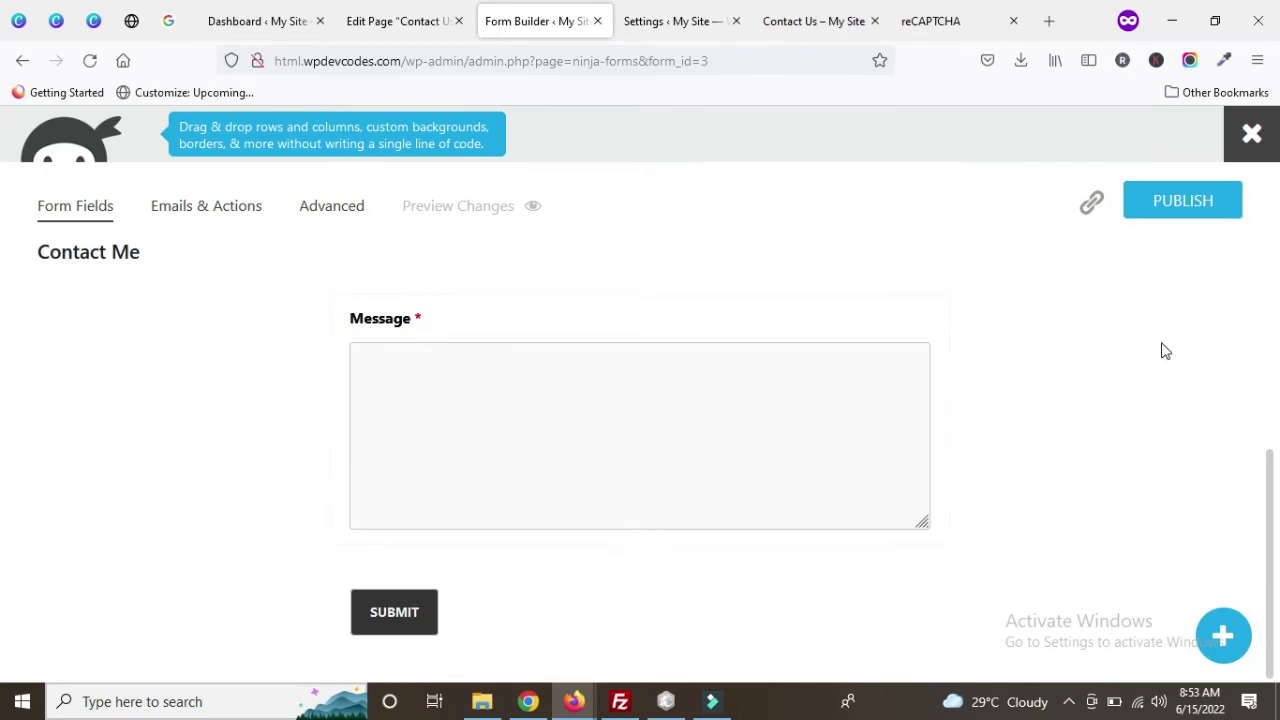
pyautogui.click(1222, 636)
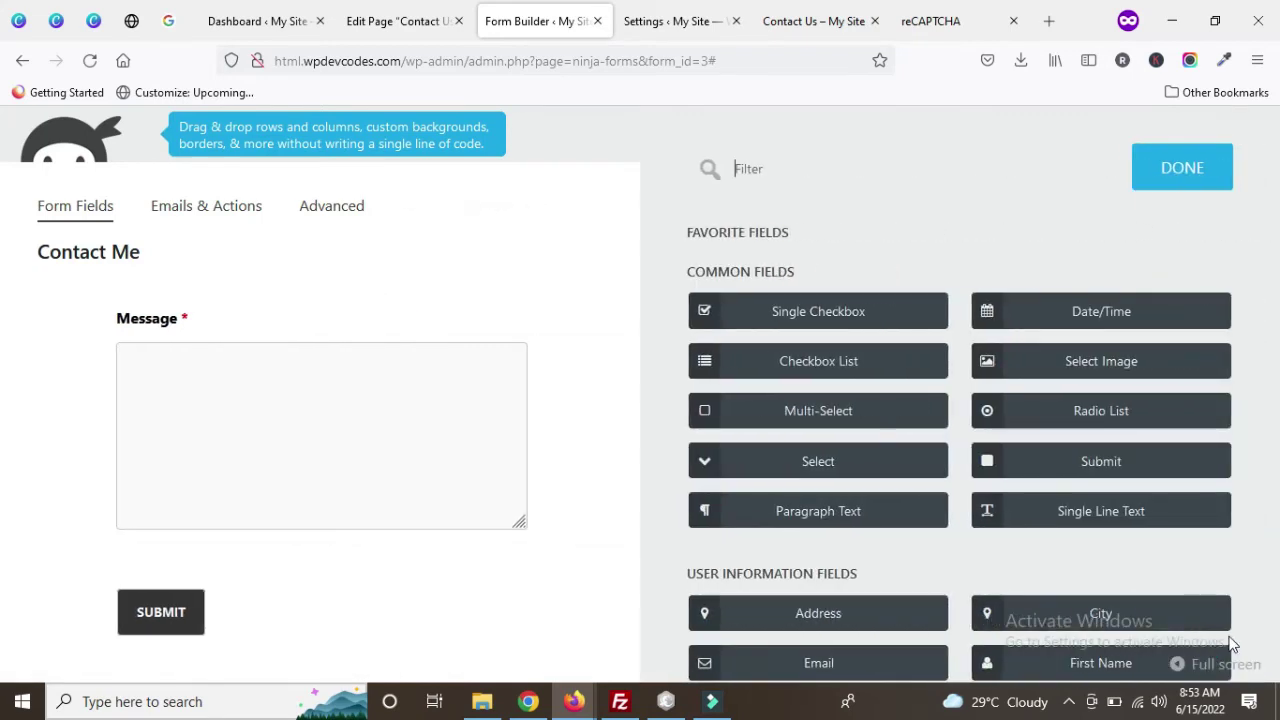
pyautogui.scroll(-2, 1064, 474)
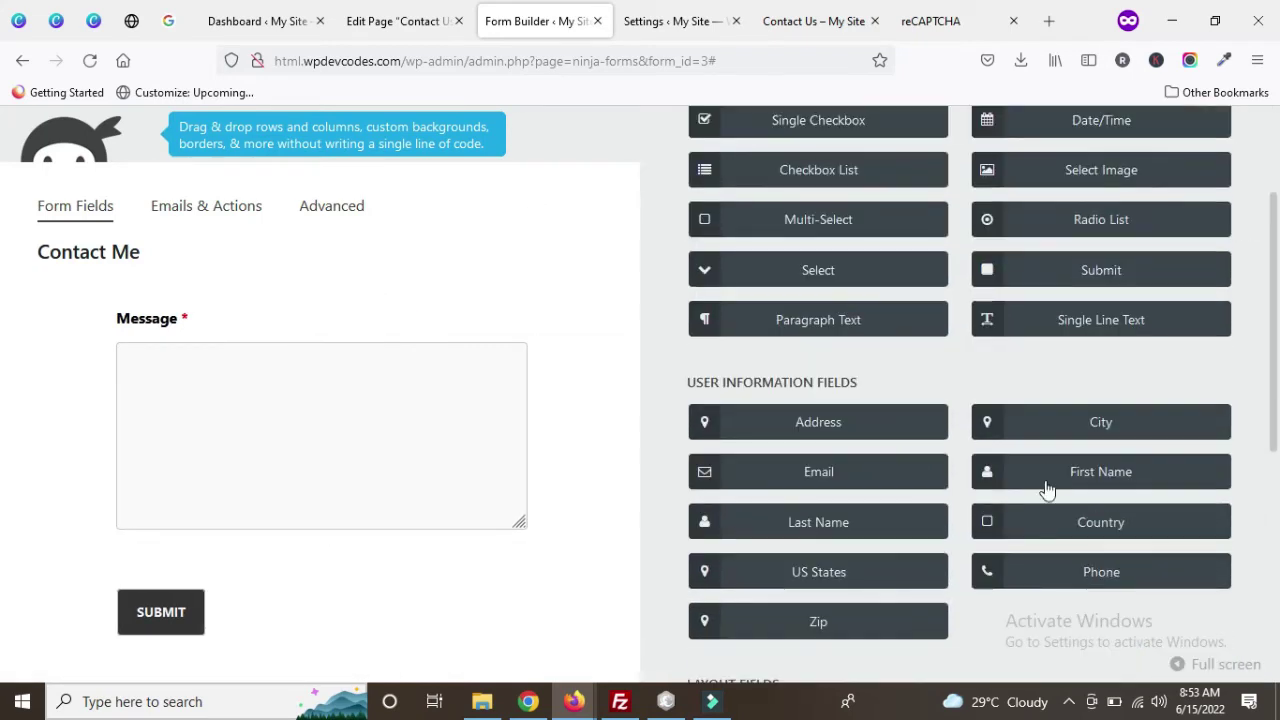
pyautogui.scroll(-3, 843, 510)
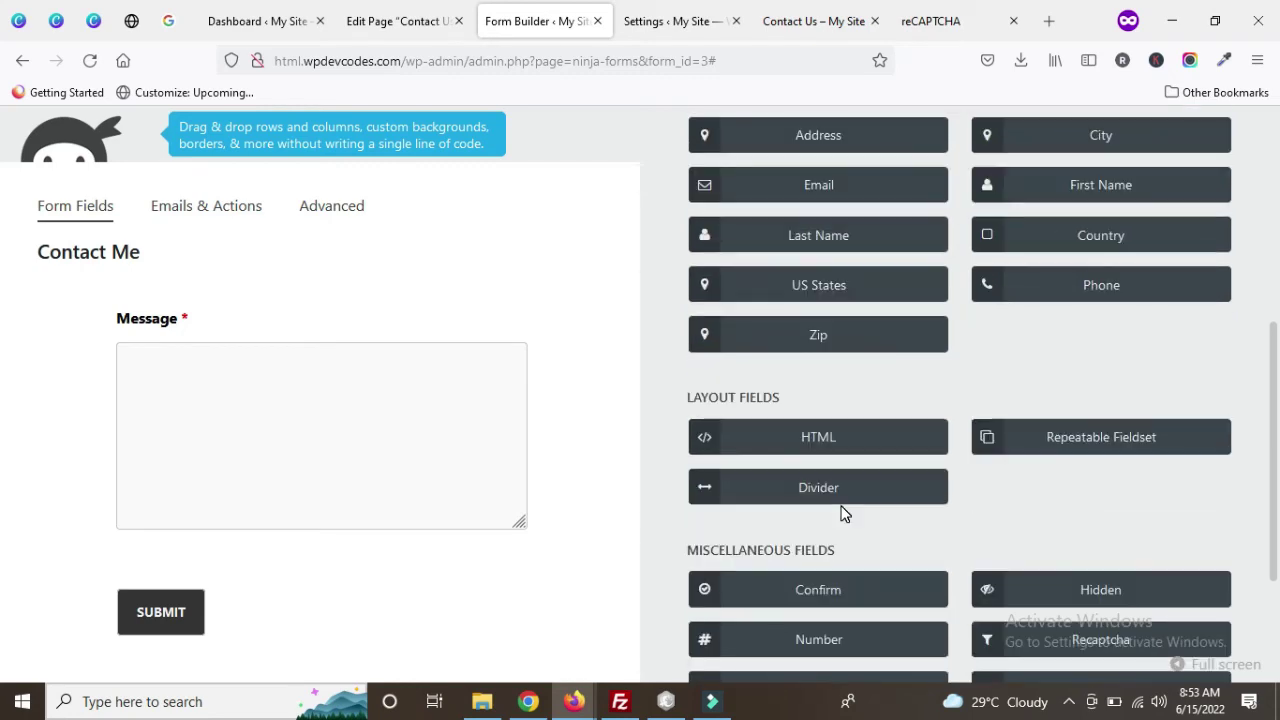
pyautogui.scroll(-2, 1010, 520)
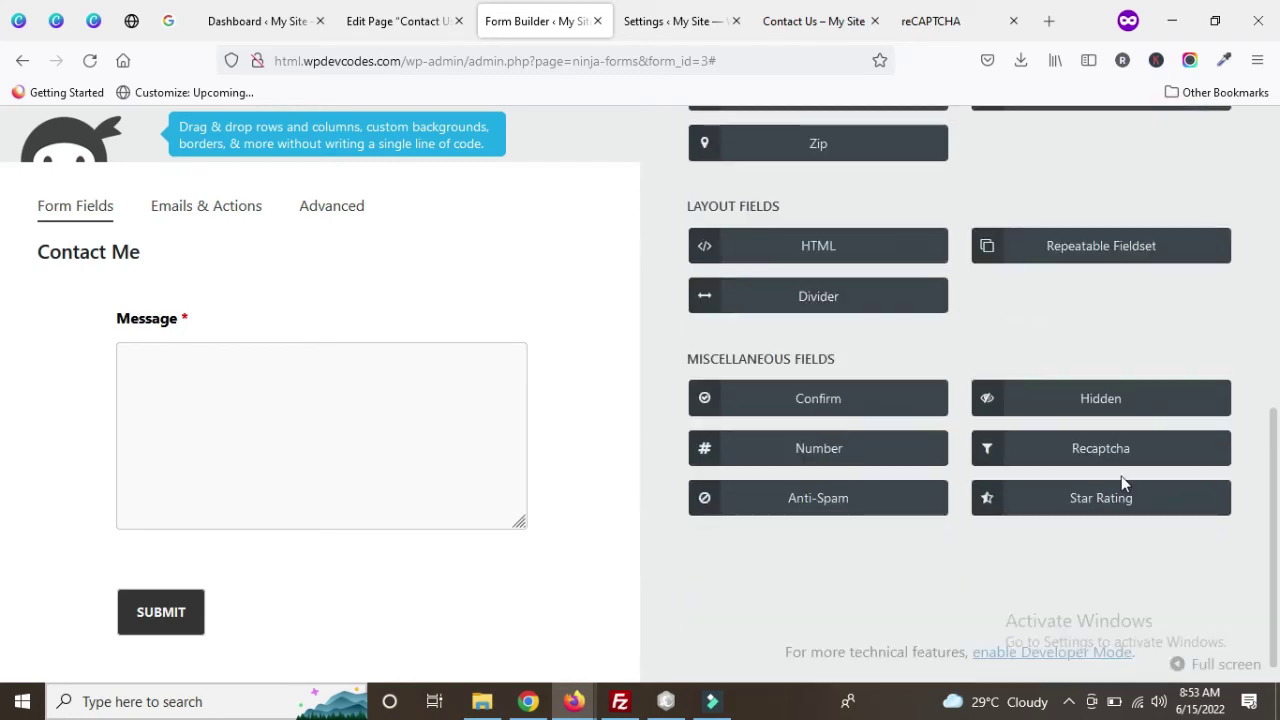
pyautogui.moveTo(1105, 455); pyautogui.dragTo(178, 564)
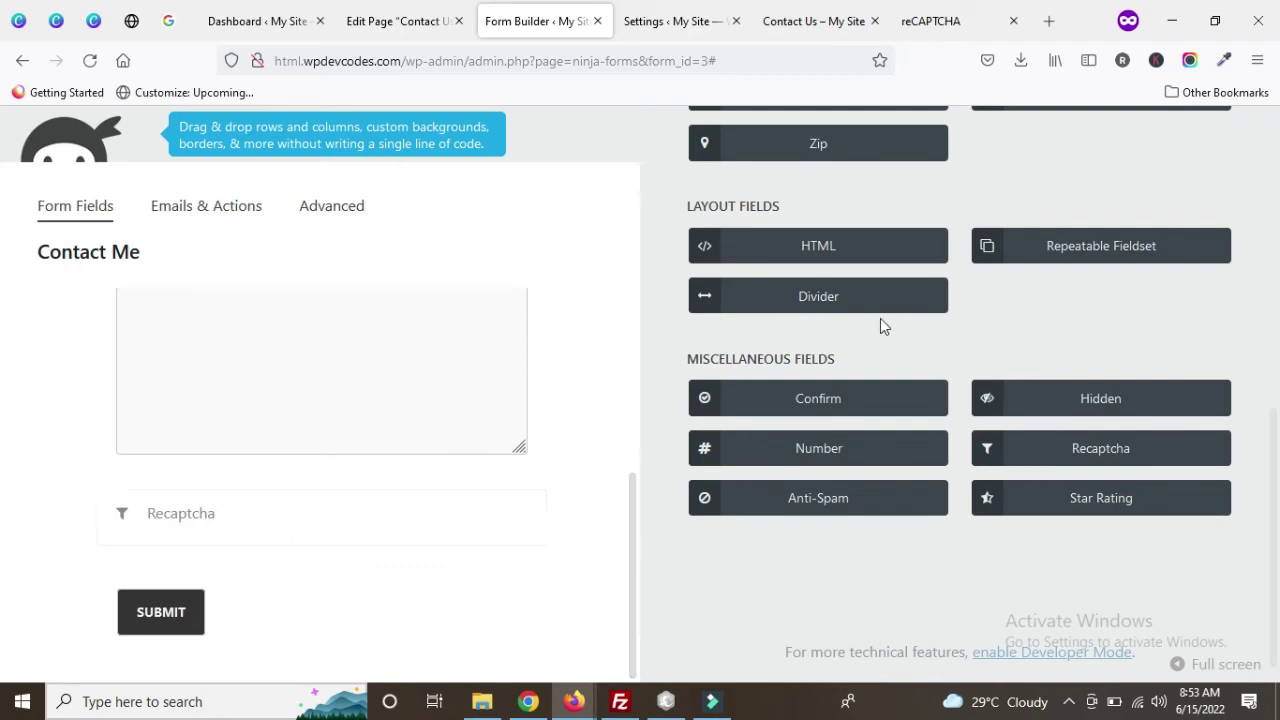
# - Publish the updated Contact Me form and go to the live Contact Us page
pyautogui.scroll(5, 617, 394)
pyautogui.scroll(10, 677, 403)
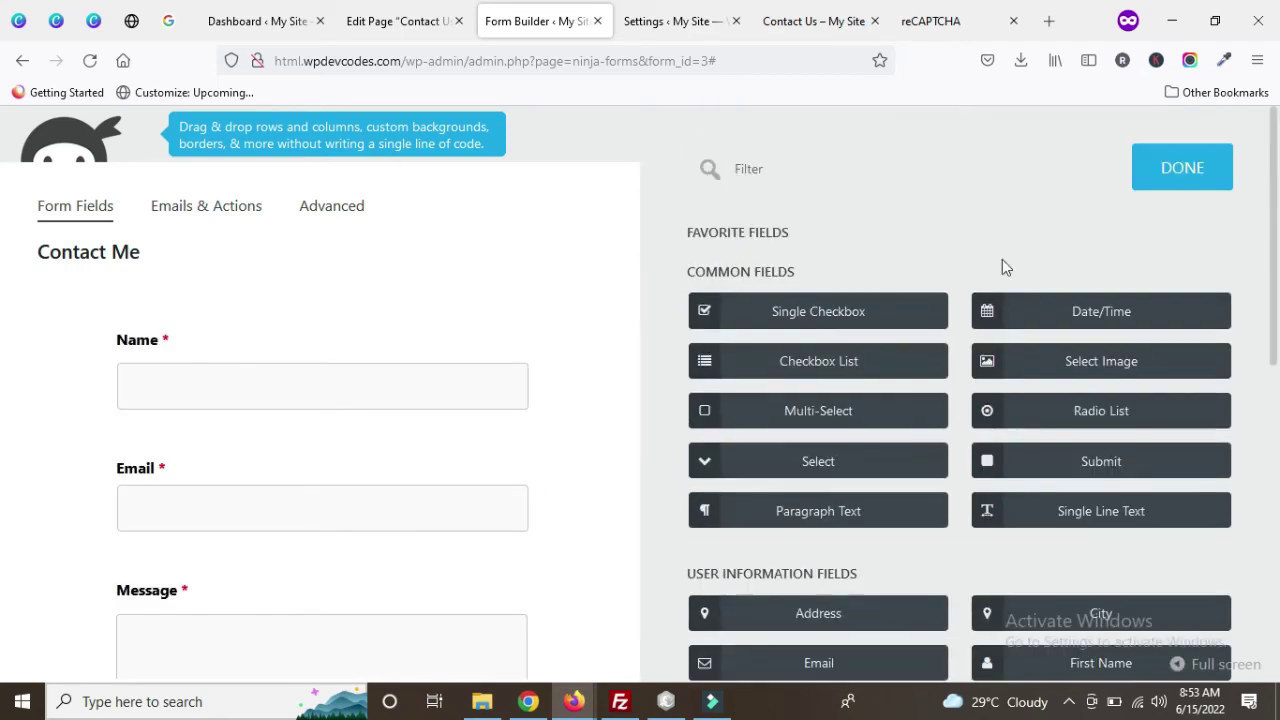
pyautogui.click(1184, 168)
pyautogui.click(1205, 200)
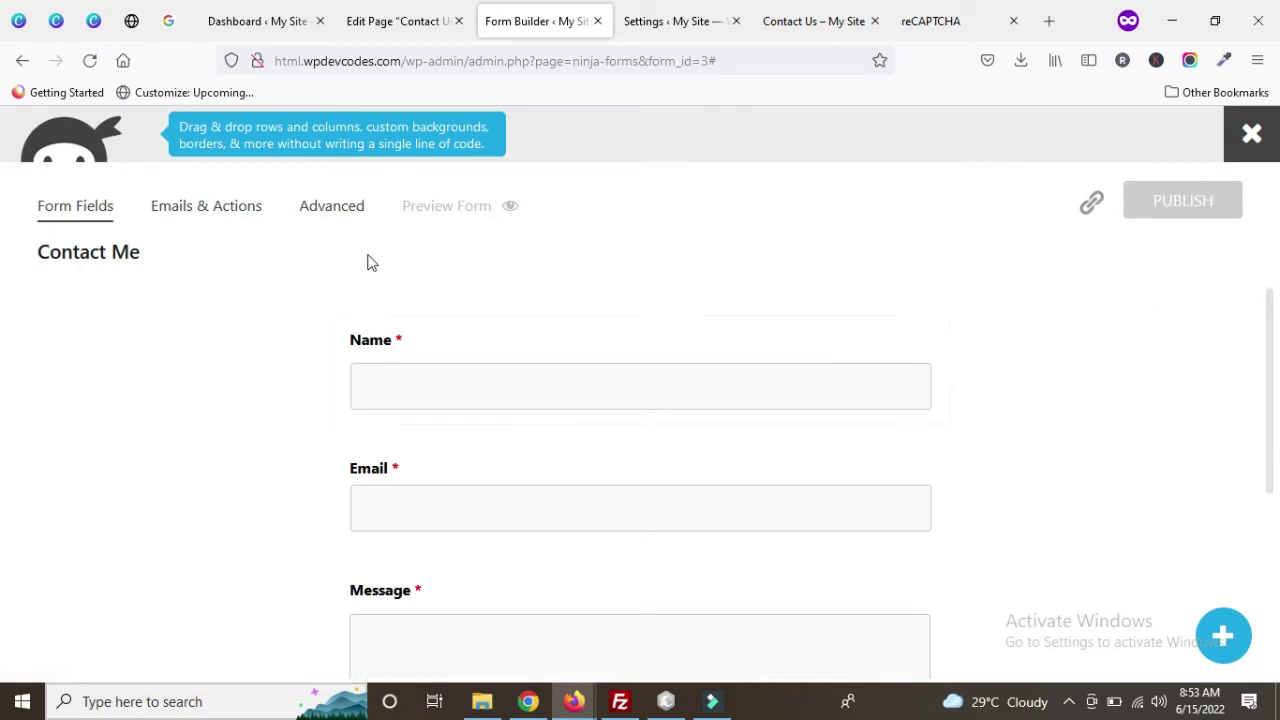
pyautogui.click(806, 21)
# - Reload Contact Us and confirm the Recaptcha-labelled 'I'm not a robot' checkbox under Message
pyautogui.click(593, 61)
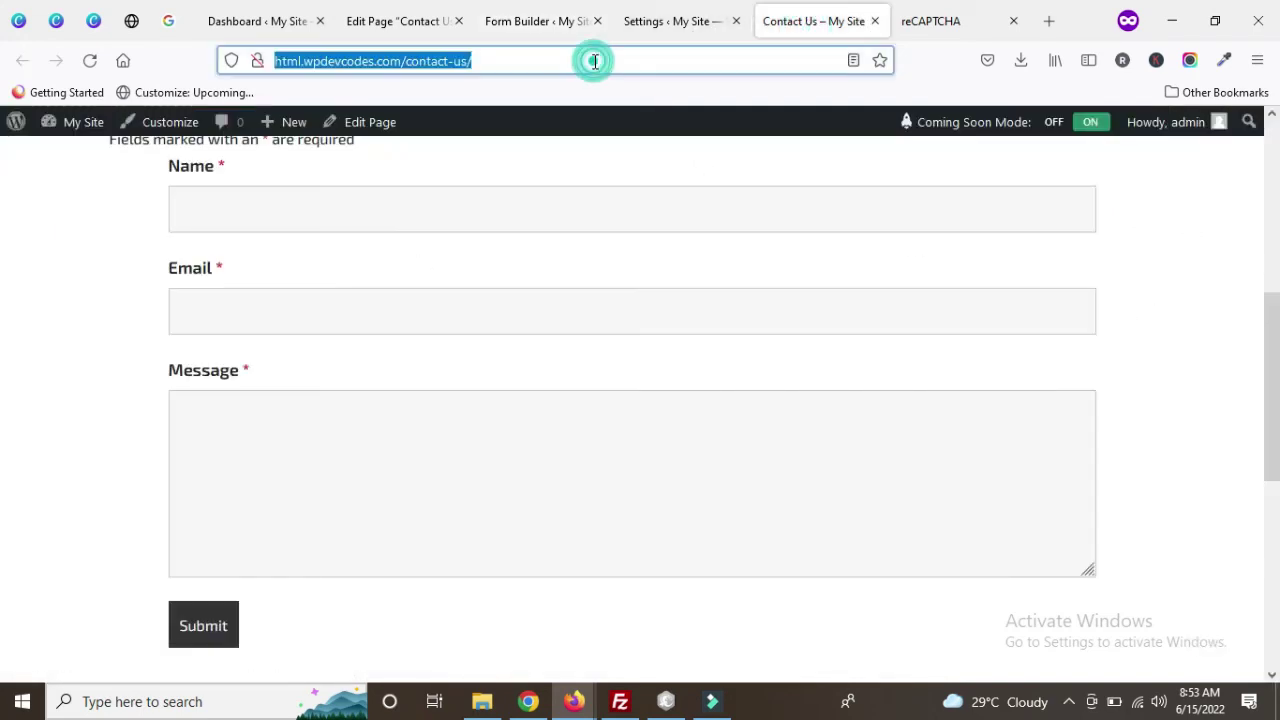
pyautogui.press('Return')
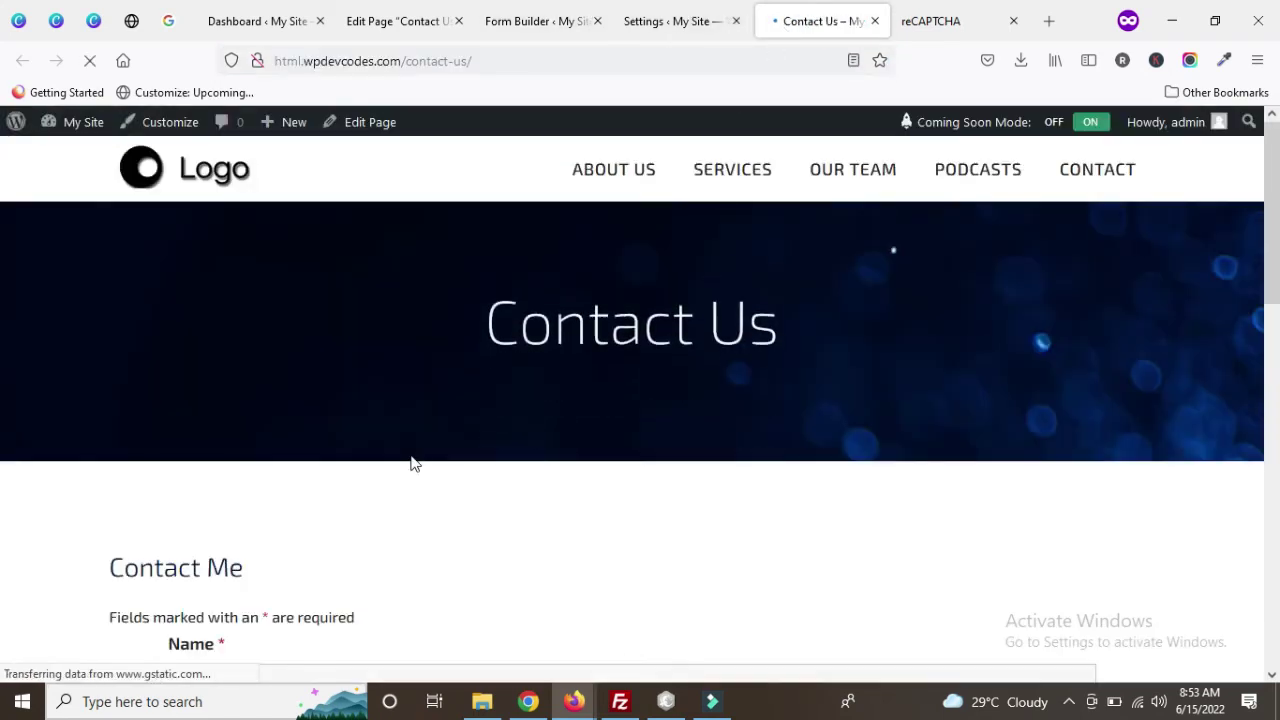
pyautogui.scroll(-7, 415, 455)
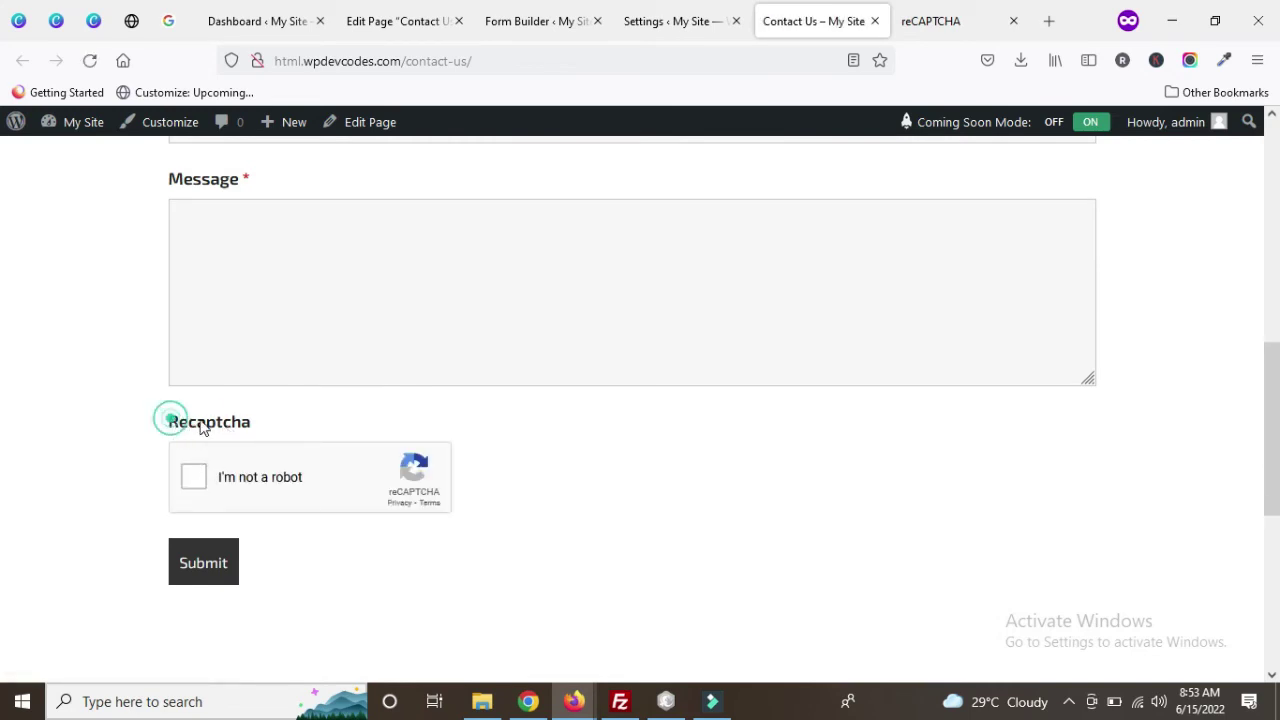
pyautogui.moveTo(170, 420); pyautogui.dragTo(256, 428)
pyautogui.click(513, 22)
# - Turn on Form Builder Dev Mode in Ninja Forms settings, save, and reload the builder
pyautogui.scroll(-4, 586, 423)
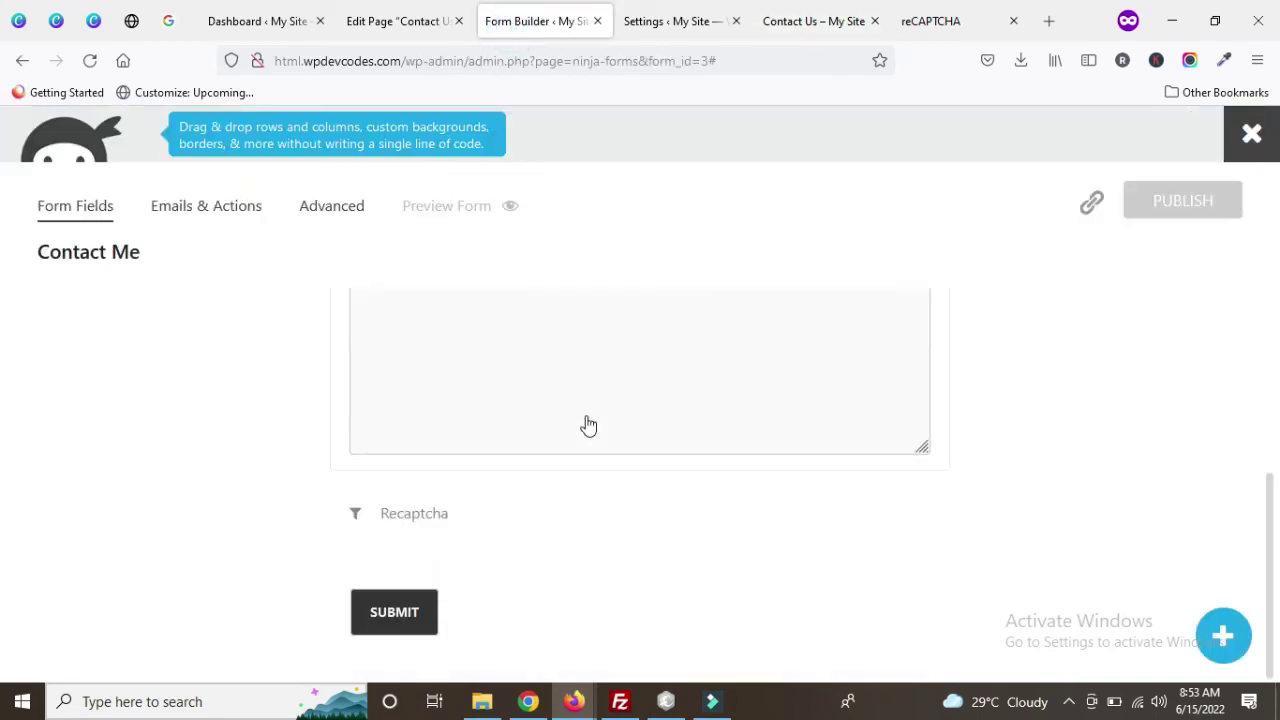
pyautogui.click(497, 524)
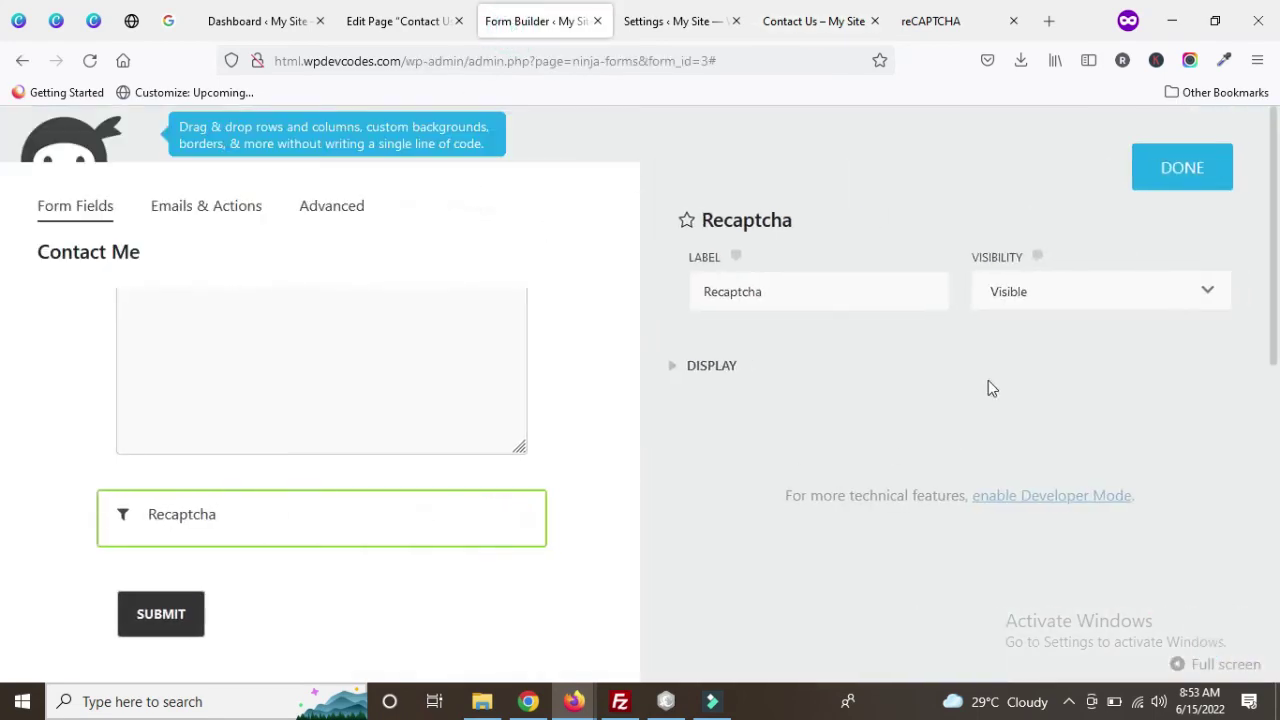
pyautogui.click(684, 367)
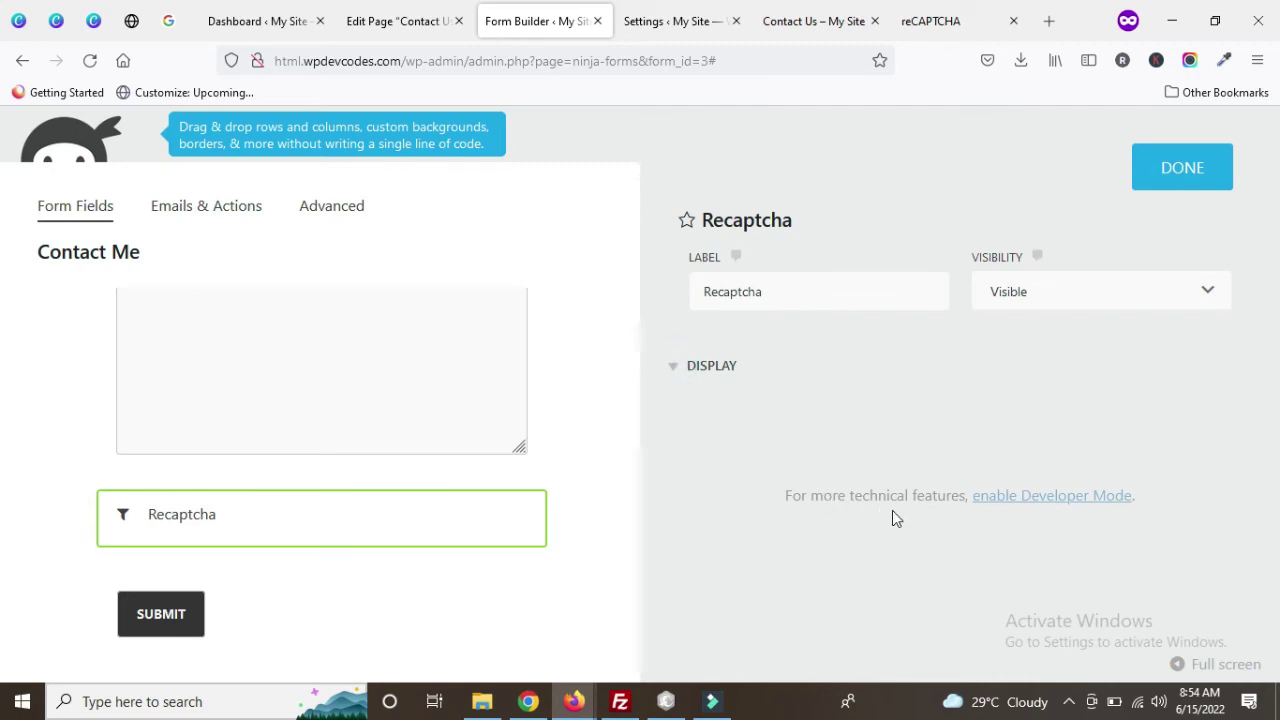
pyautogui.middleClick(1068, 507)
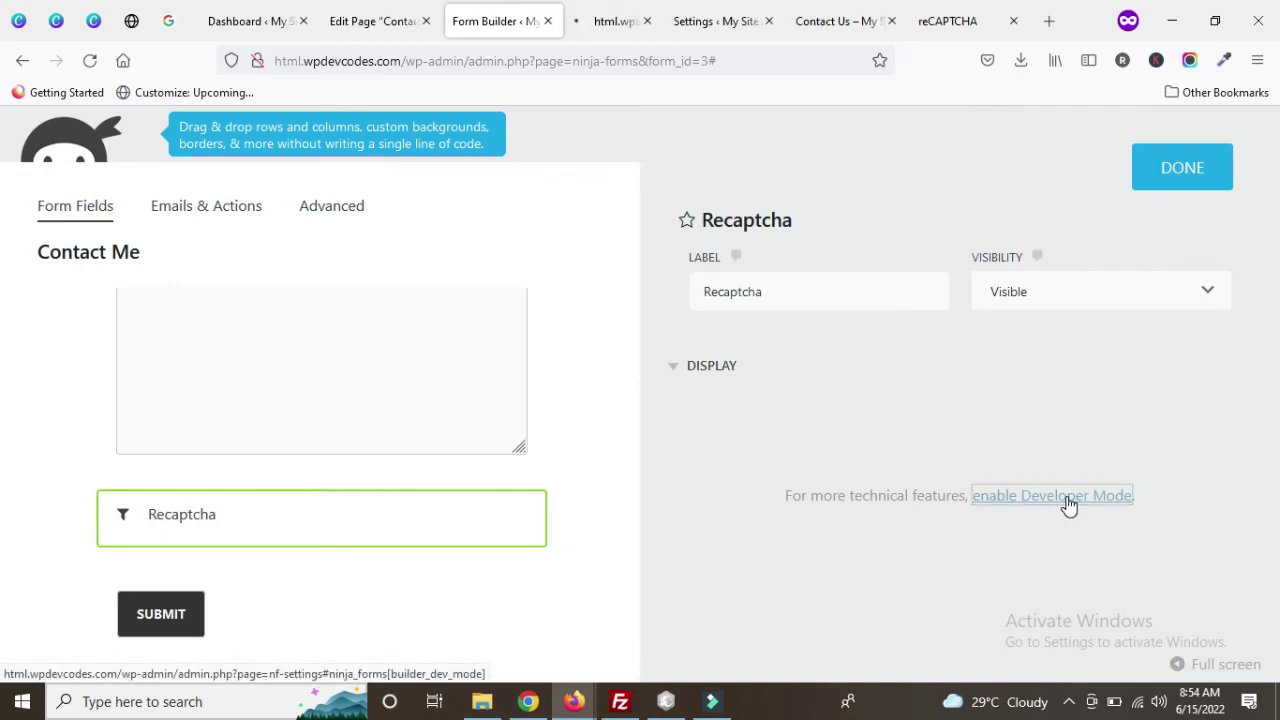
pyautogui.click(610, 21)
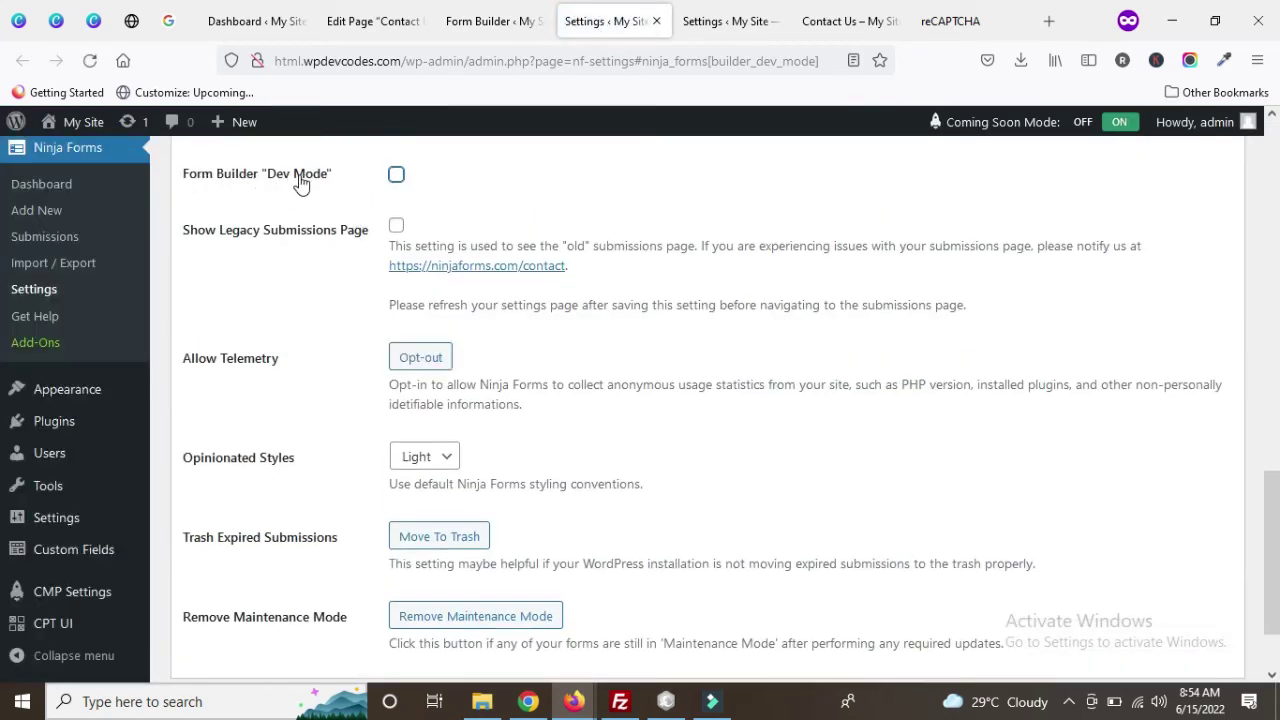
pyautogui.click(396, 176)
pyautogui.scroll(-2, 285, 420)
pyautogui.click(215, 608)
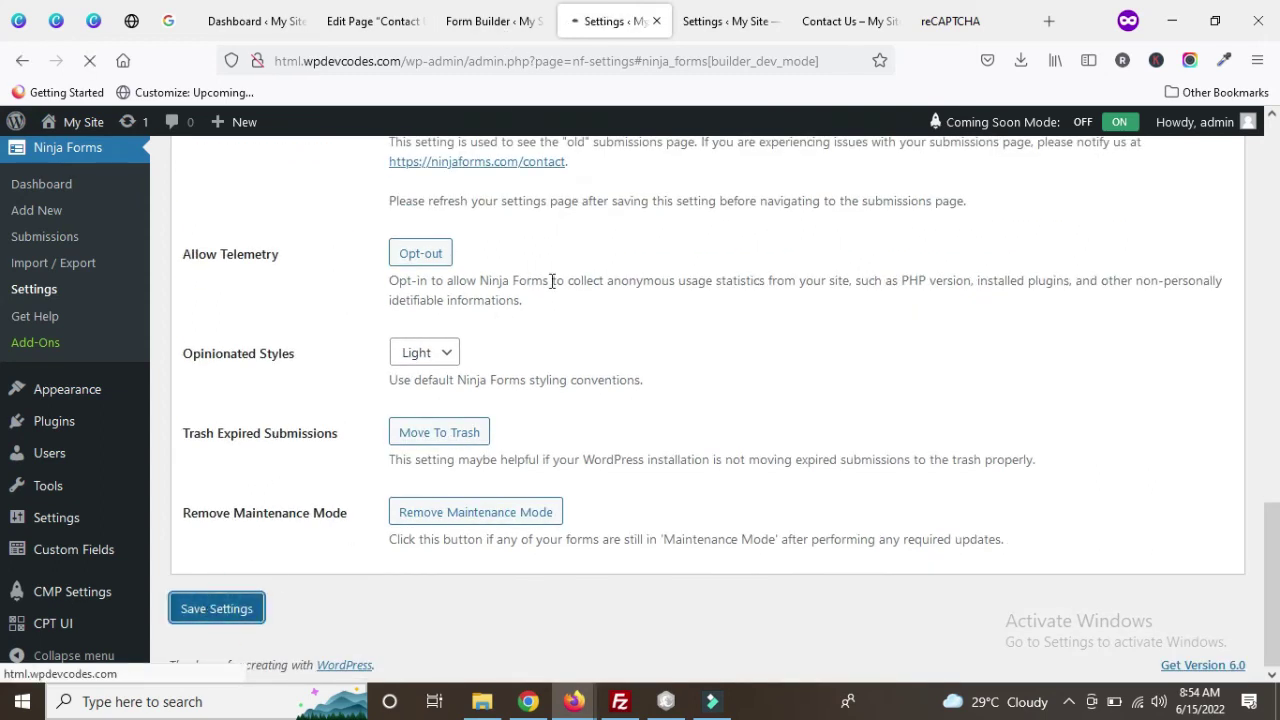
pyautogui.click(466, 21)
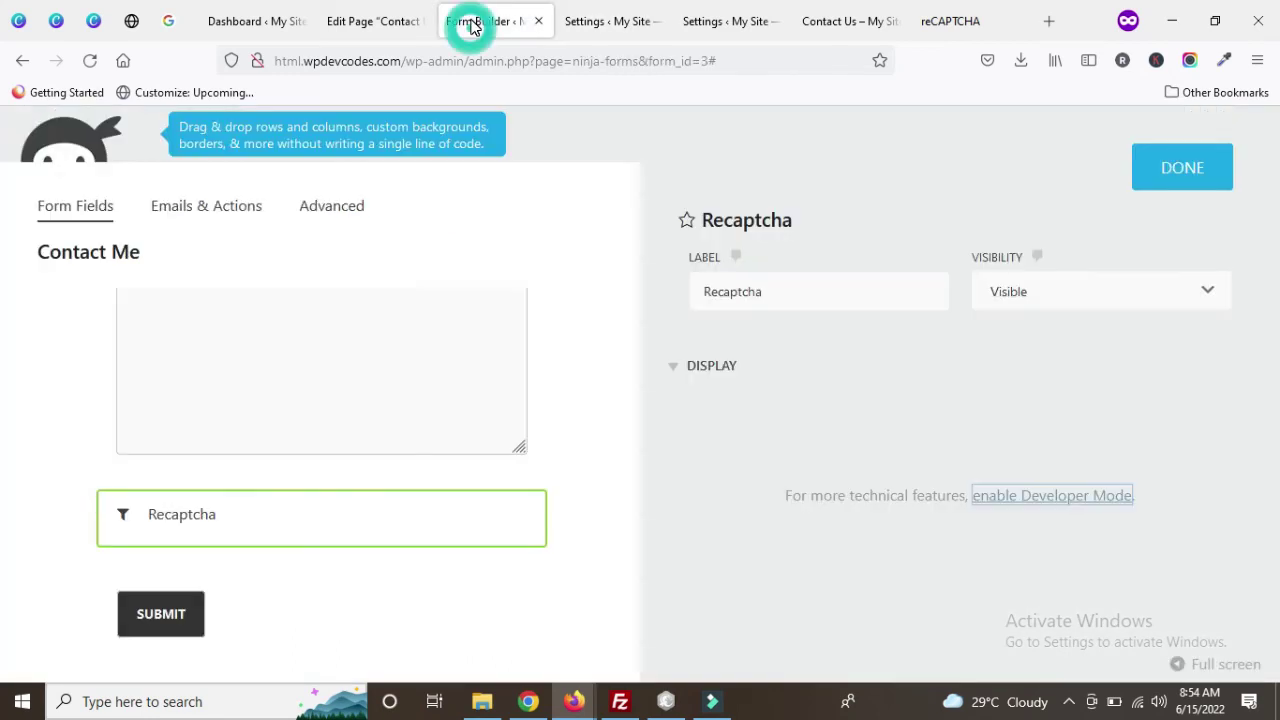
pyautogui.click(88, 59)
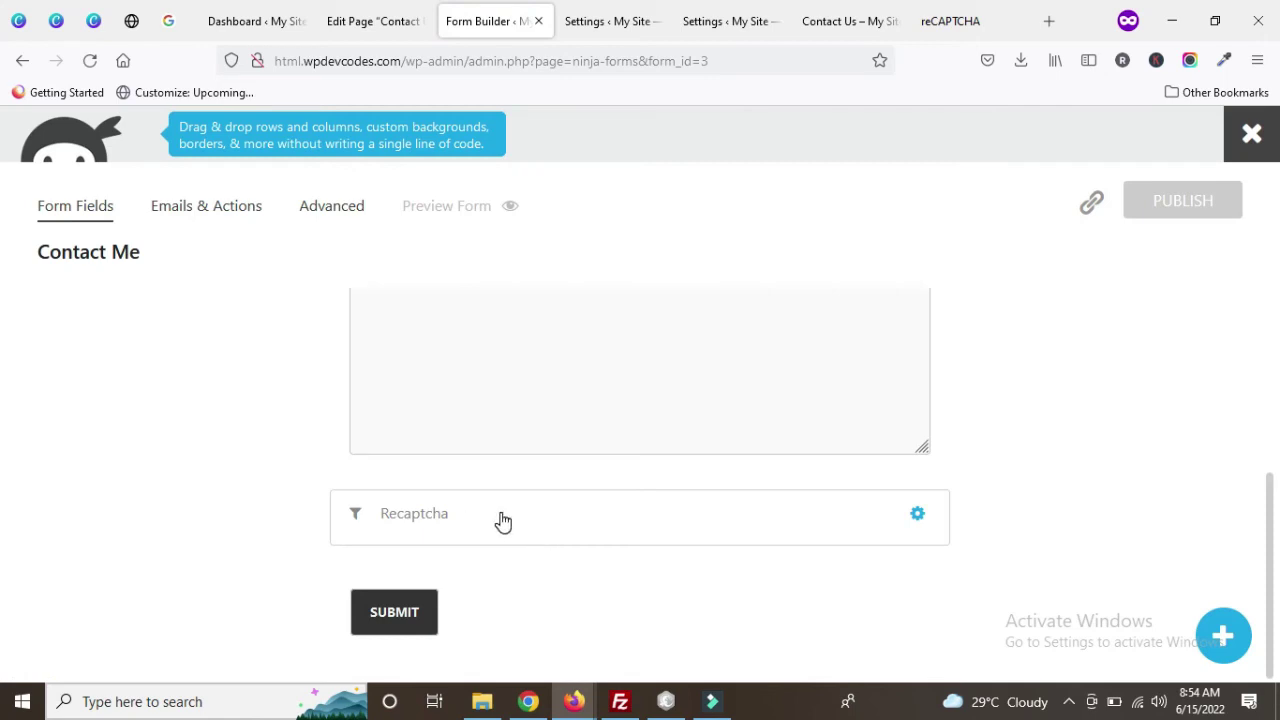
# - Clear the Recaptcha field's label and republish the Contact Me form
pyautogui.click(500, 515)
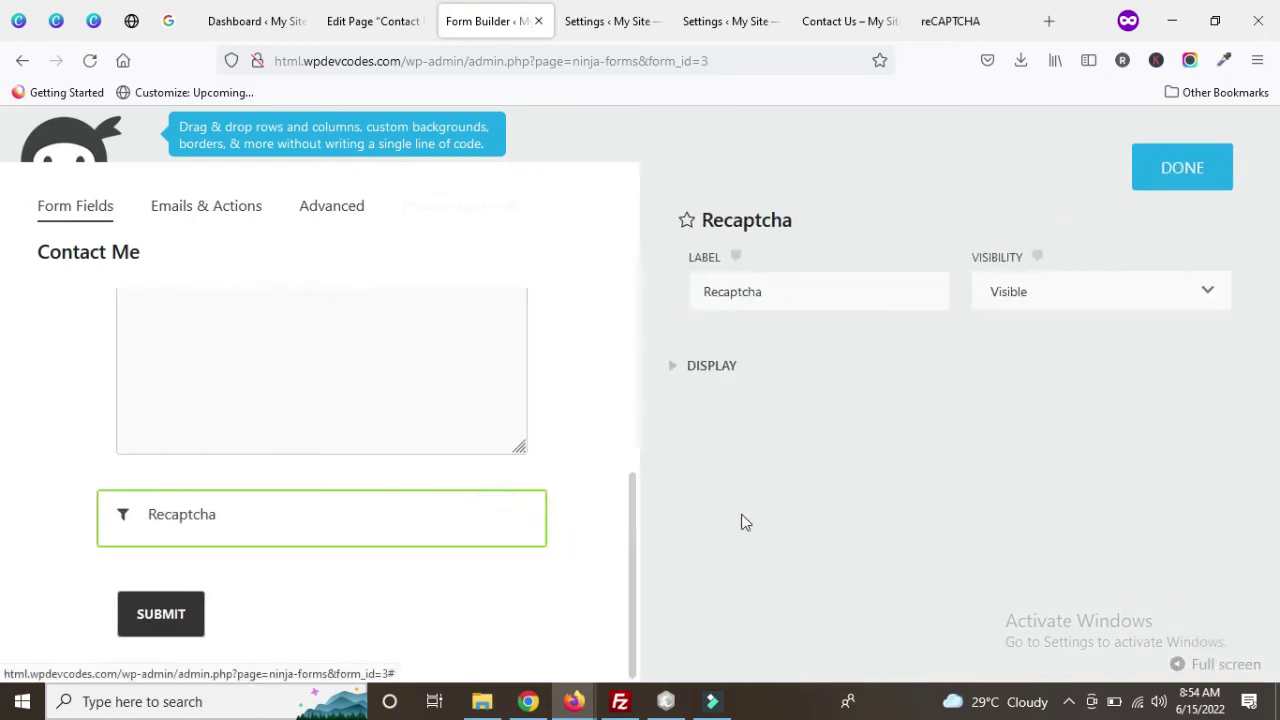
pyautogui.click(674, 367)
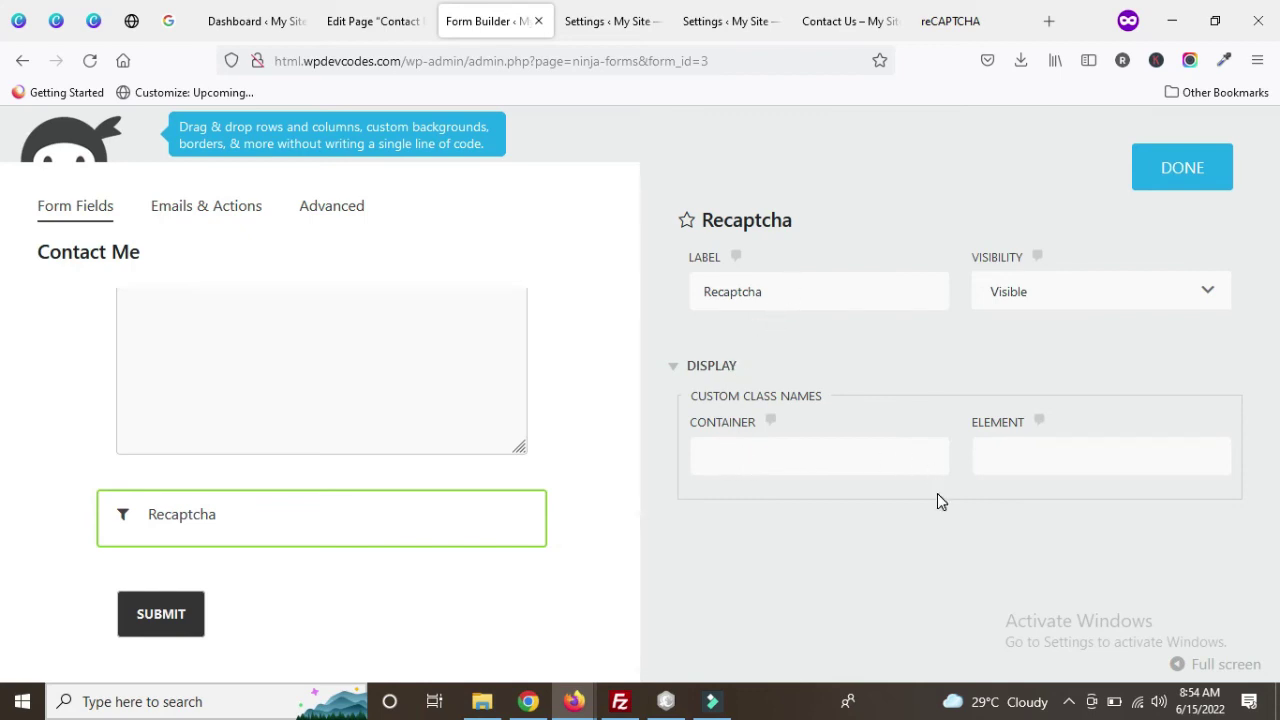
pyautogui.click(1040, 293)
pyautogui.click(1040, 293)
pyautogui.click(834, 292)
pyautogui.moveTo(816, 295); pyautogui.dragTo(654, 280)
pyautogui.press('BackSpace')
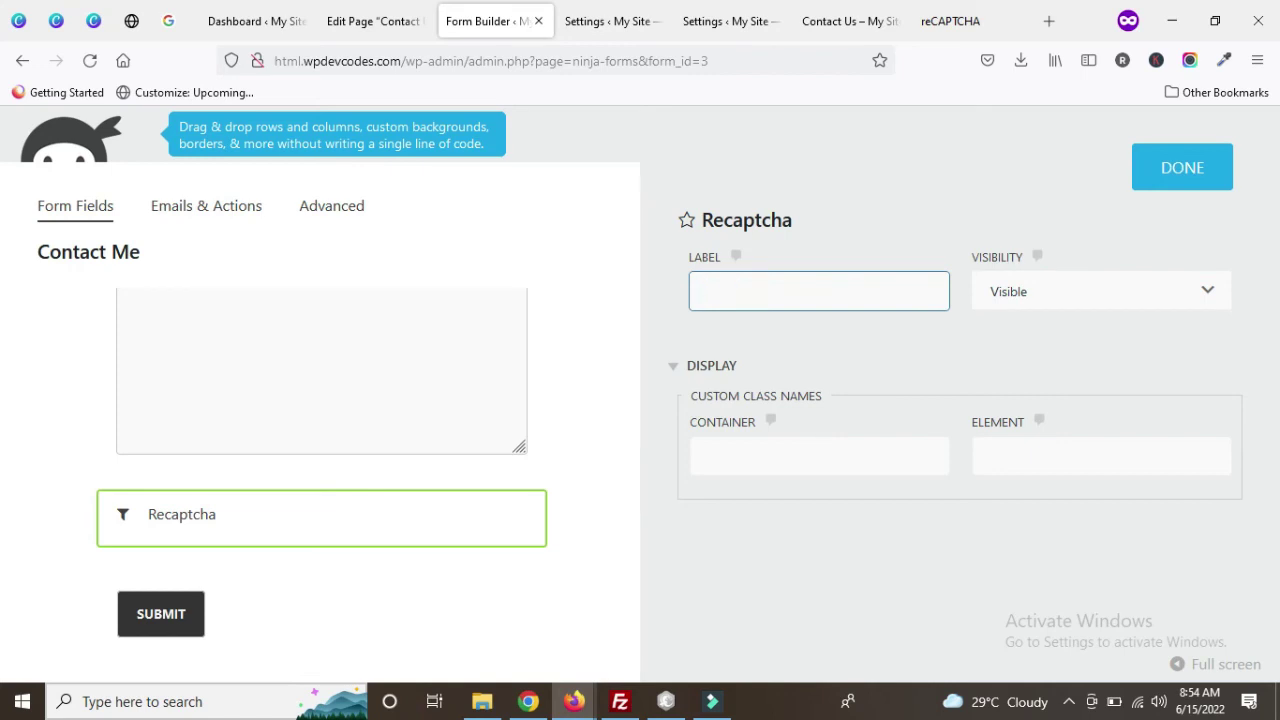
pyautogui.click(661, 303)
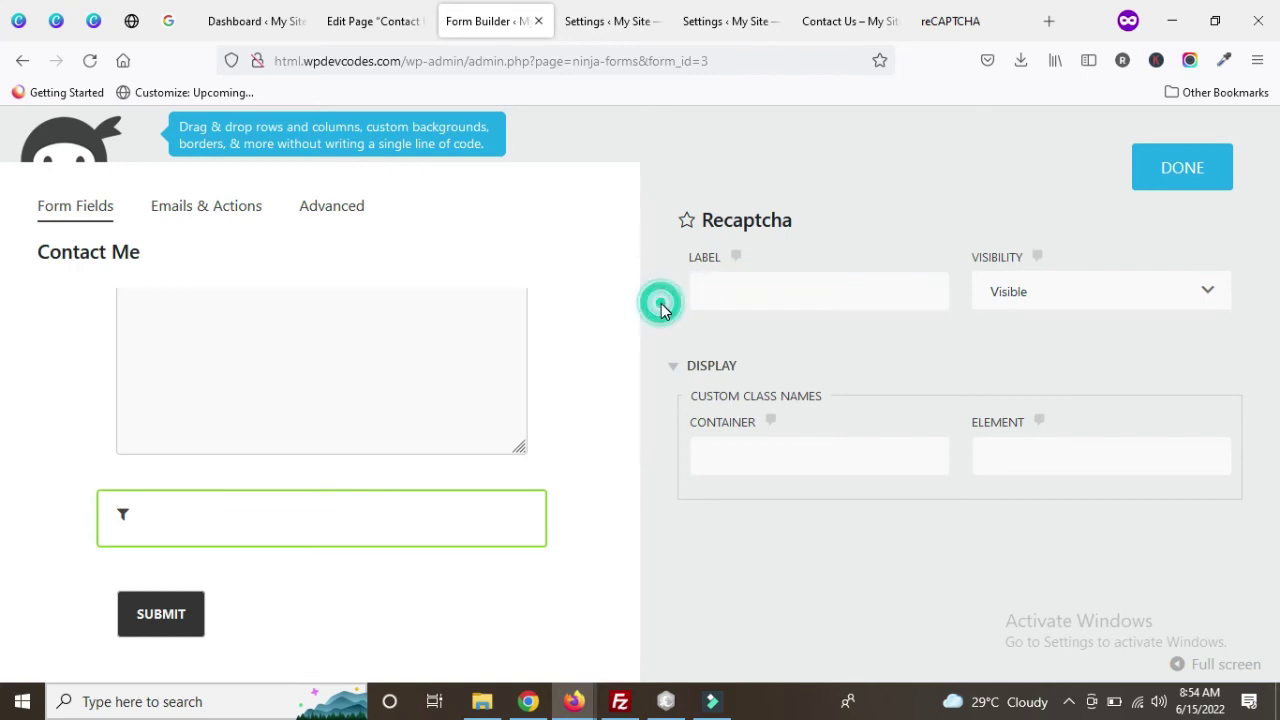
pyautogui.click(1180, 175)
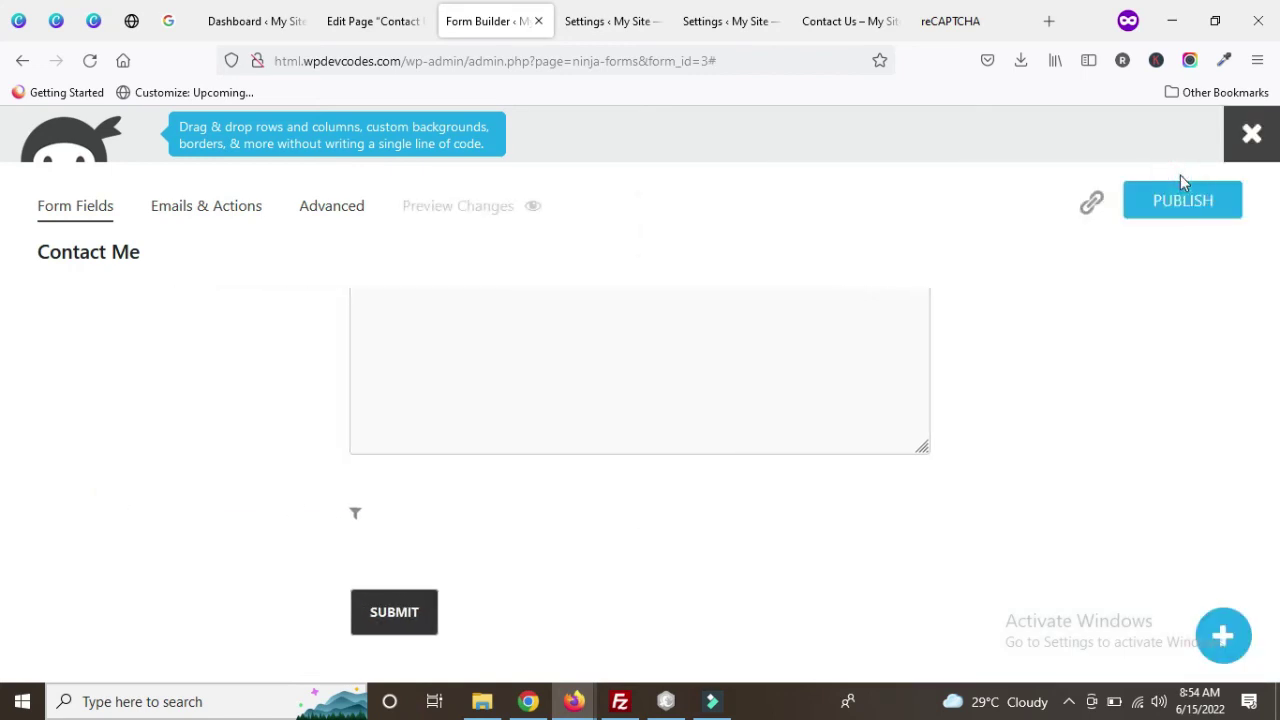
pyautogui.click(1181, 195)
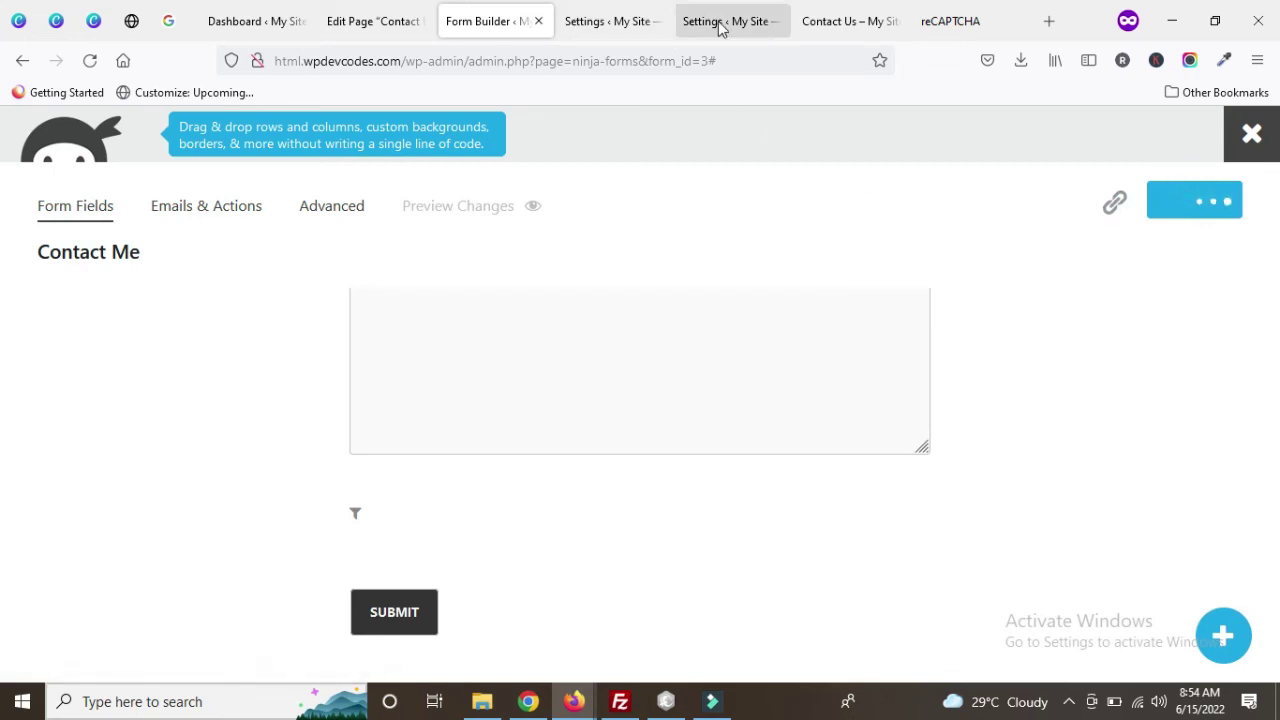
pyautogui.click(822, 20)
# - Reload Contact Us to verify the unlabelled 'I'm not a robot' checkbox, then return to reCAPTCHA keys
pyautogui.rightClick(827, 15)
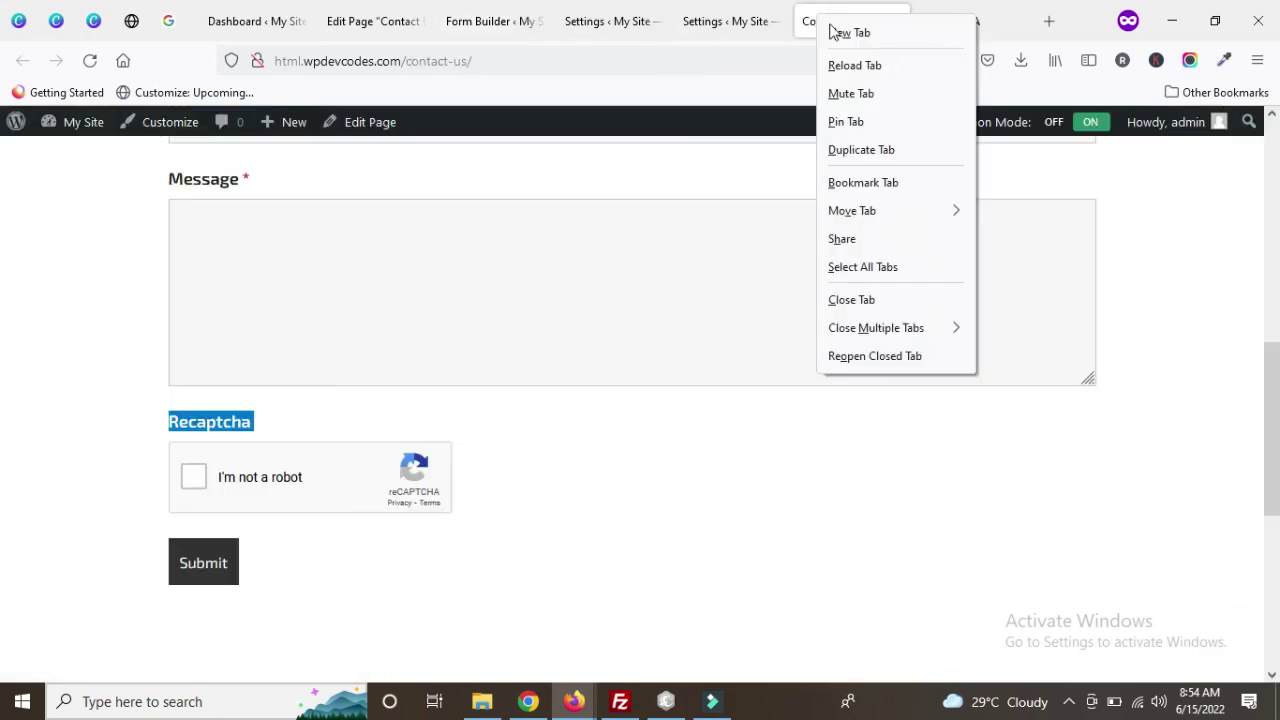
pyautogui.click(838, 63)
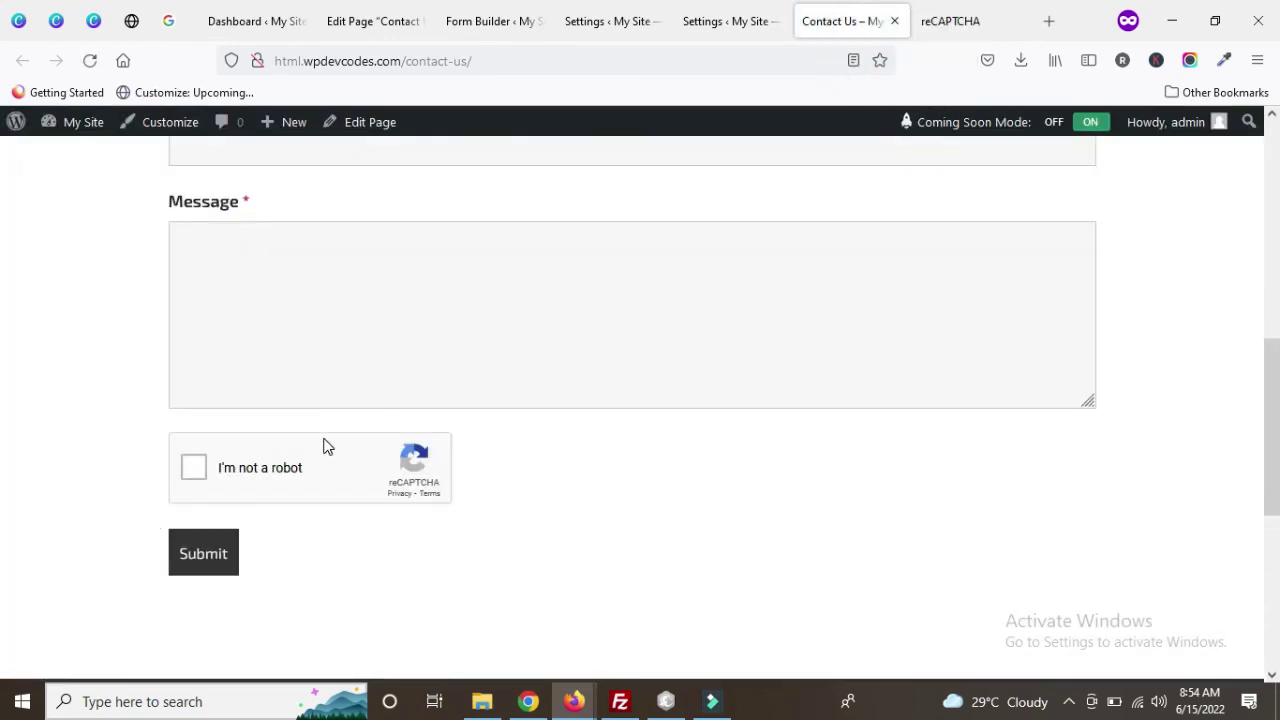
pyautogui.scroll(4, 369, 411)
pyautogui.scroll(-5, 363, 420)
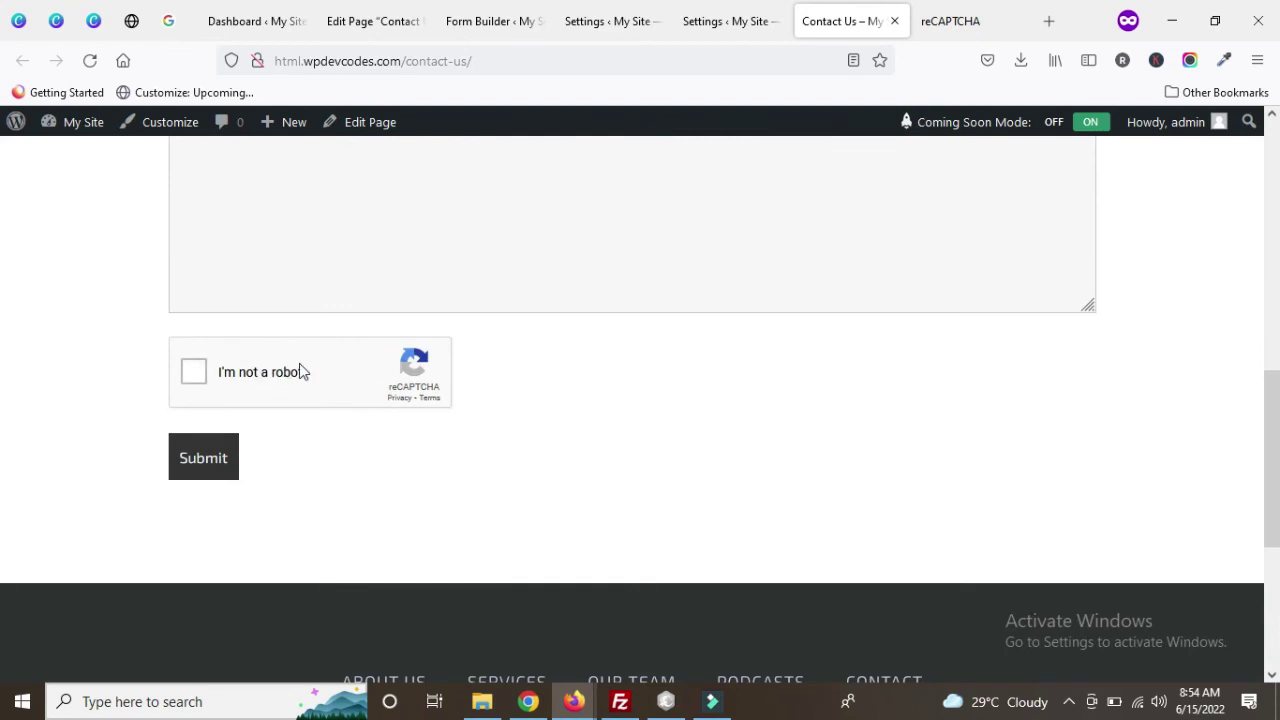
pyautogui.scroll(4, 325, 370)
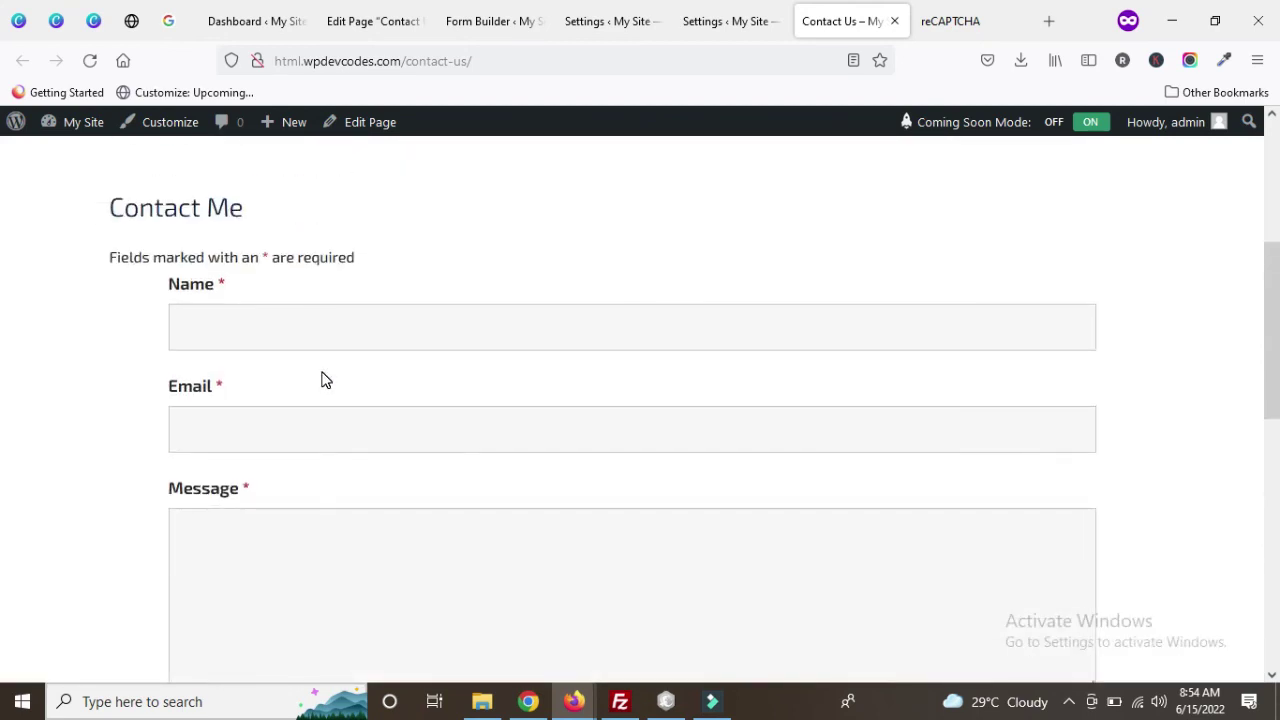
pyautogui.scroll(-4, 332, 390)
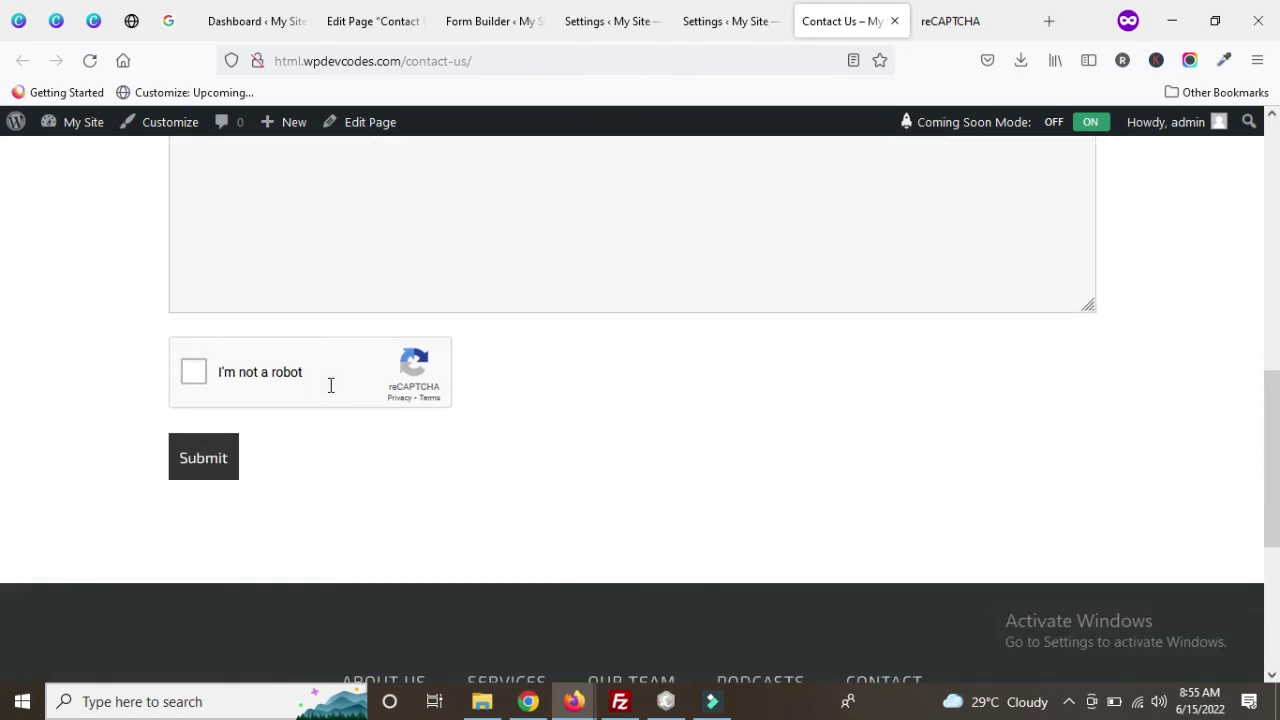
pyautogui.scroll(2, 540, 438)
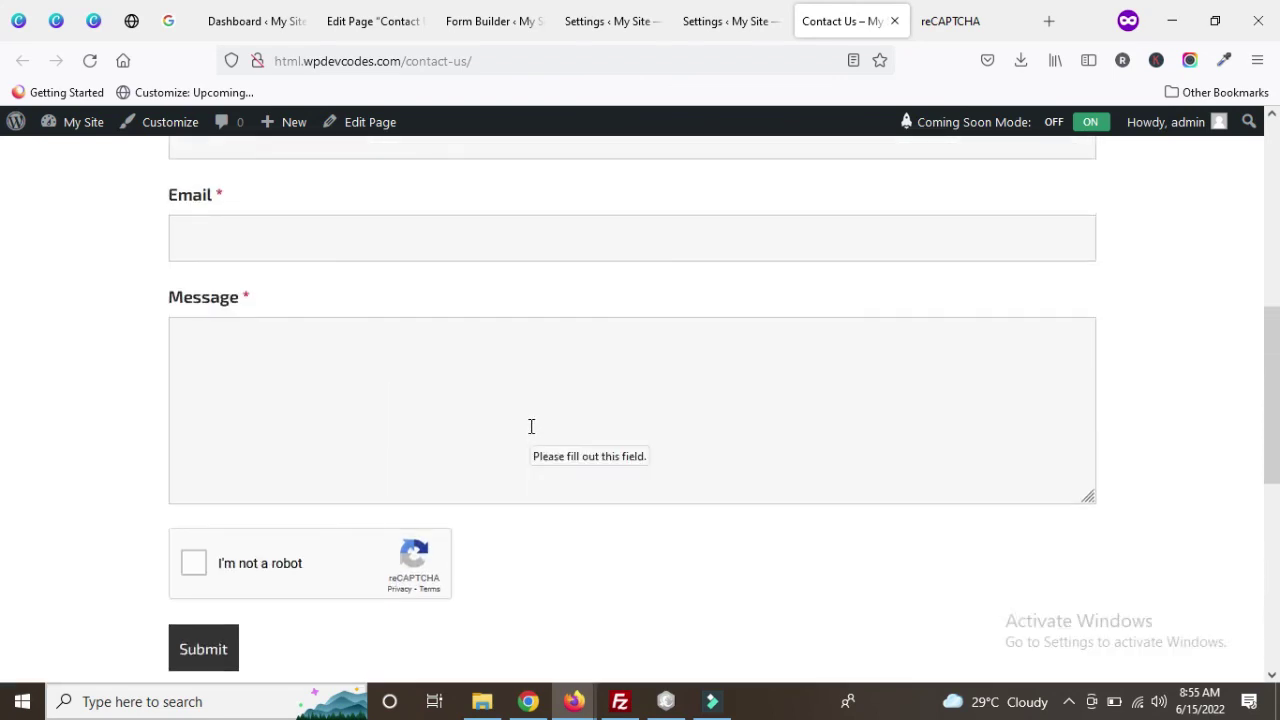
pyautogui.scroll(5, 496, 431)
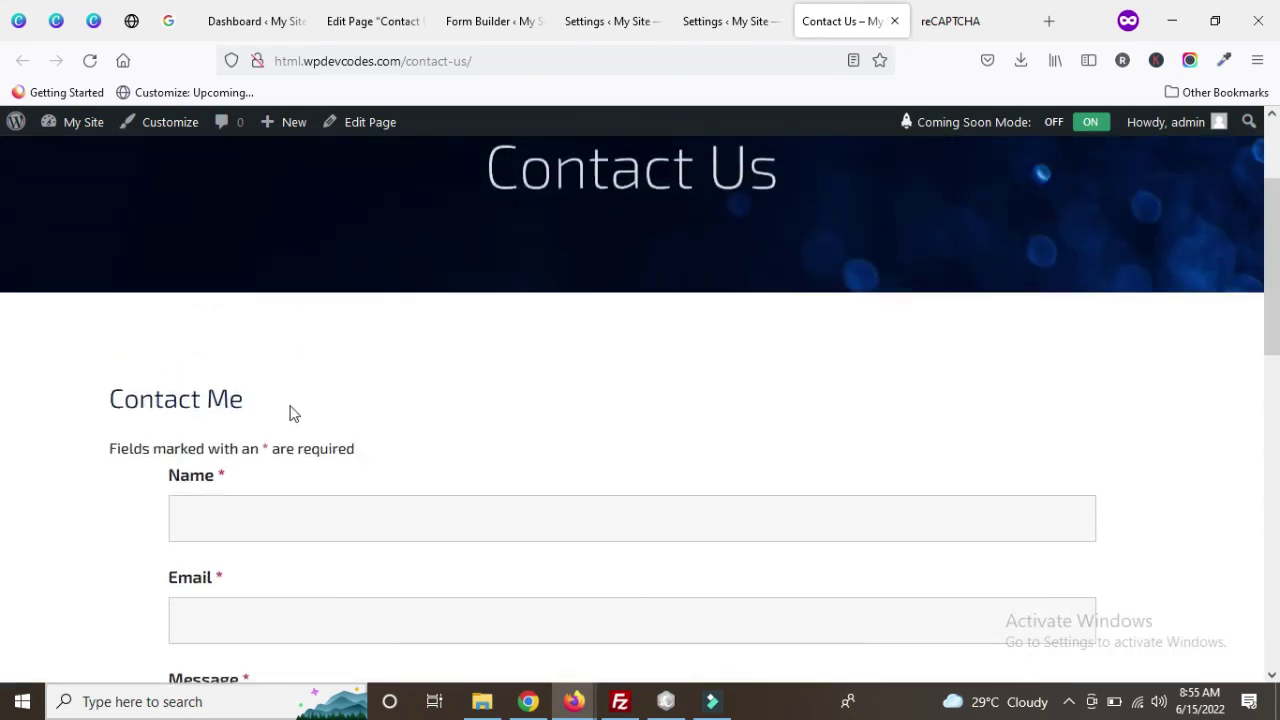
pyautogui.scroll(-5, 290, 413)
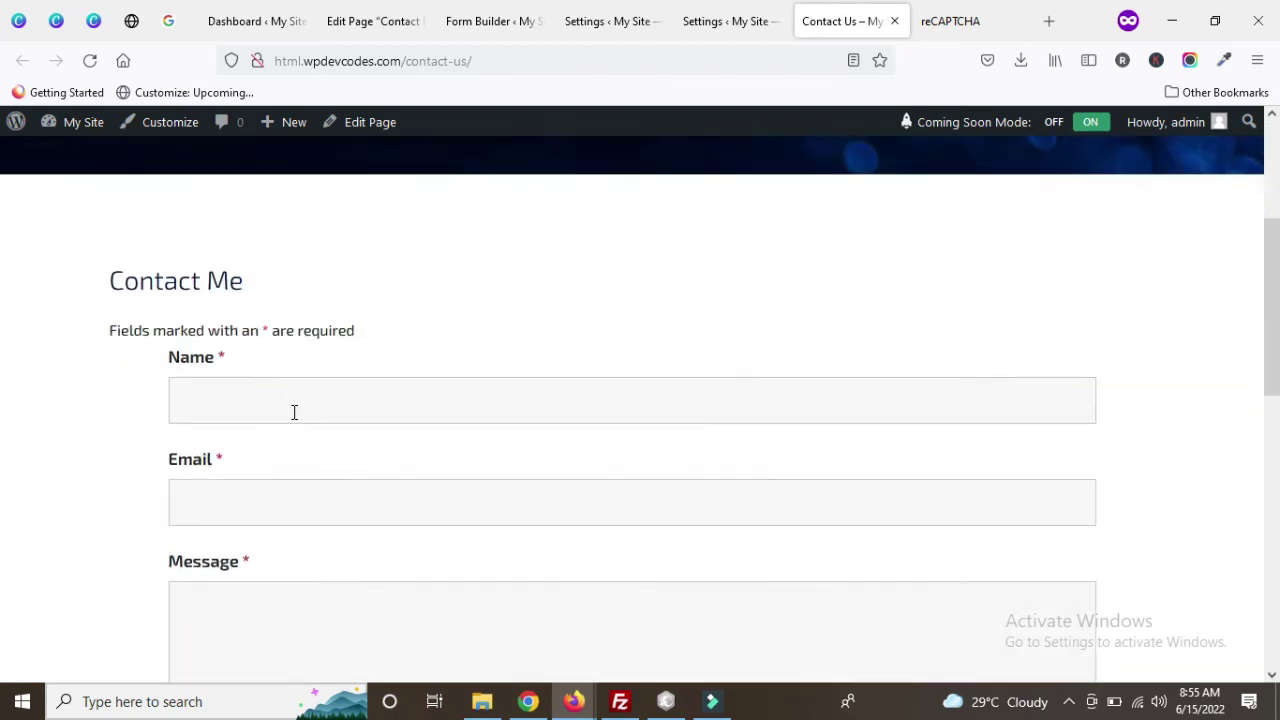
pyautogui.scroll(-2, 290, 406)
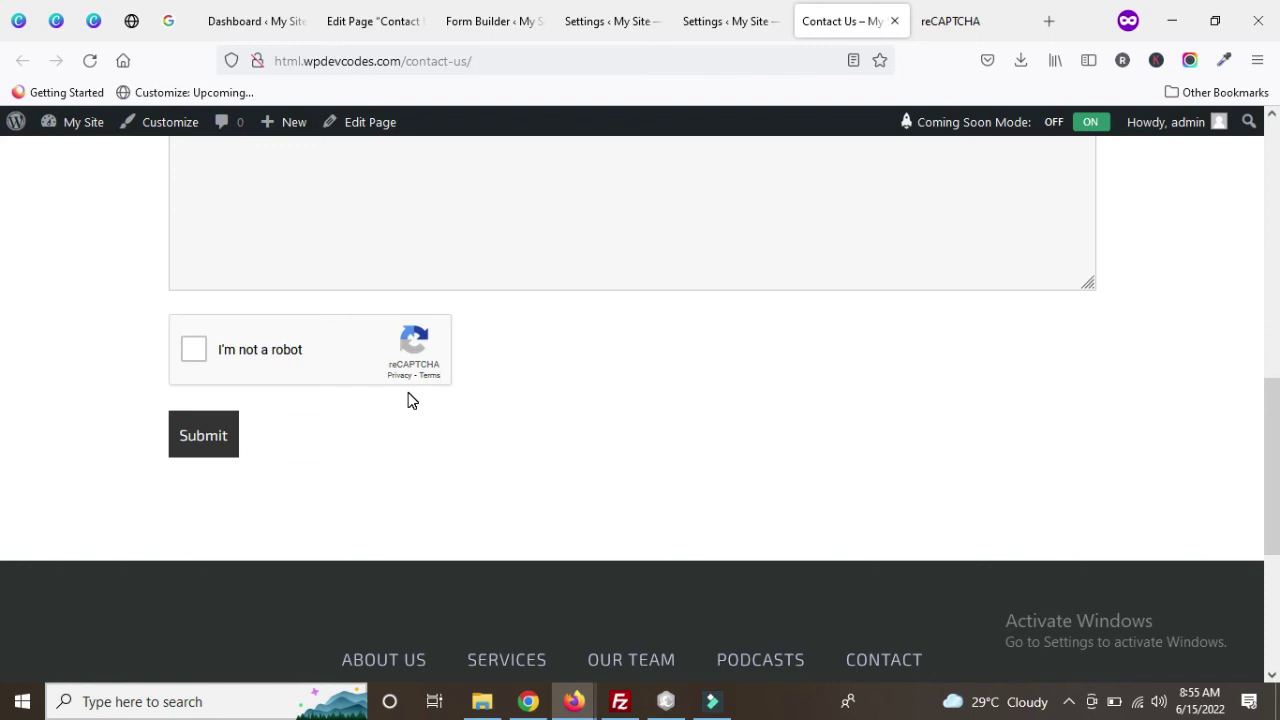
pyautogui.scroll(3, 577, 377)
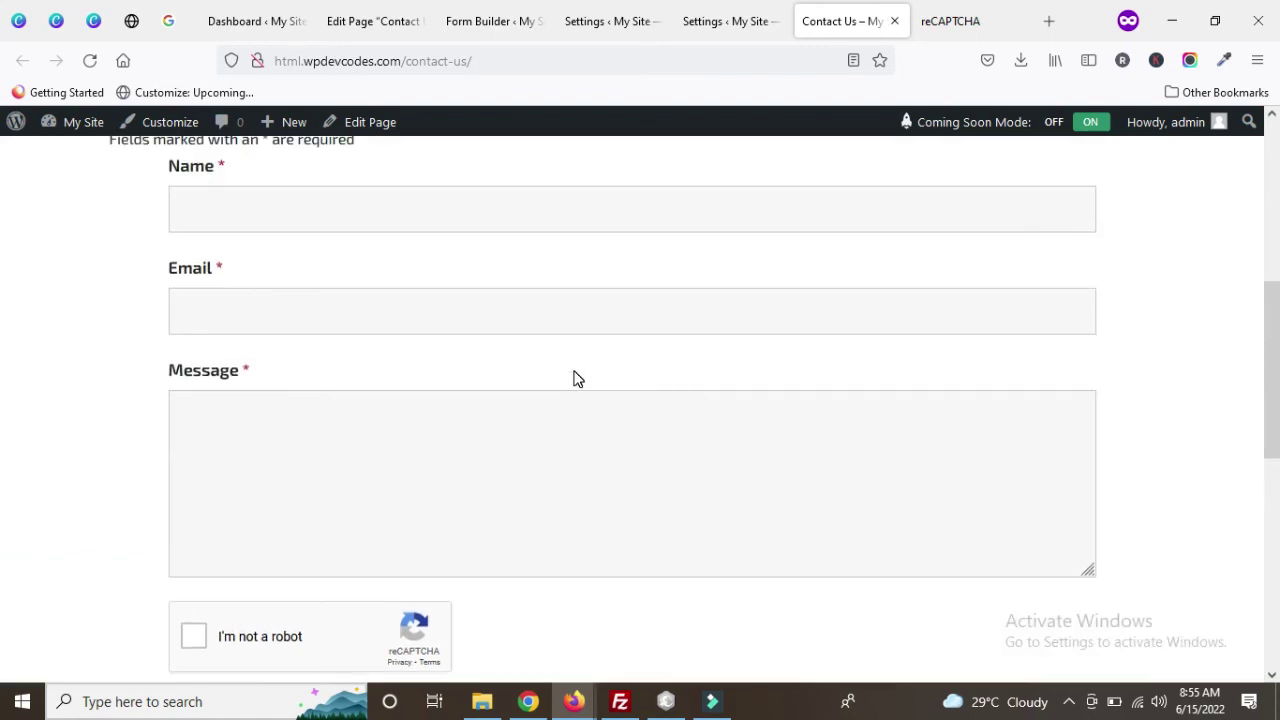
pyautogui.scroll(-3, 572, 380)
pyautogui.click(965, 21)
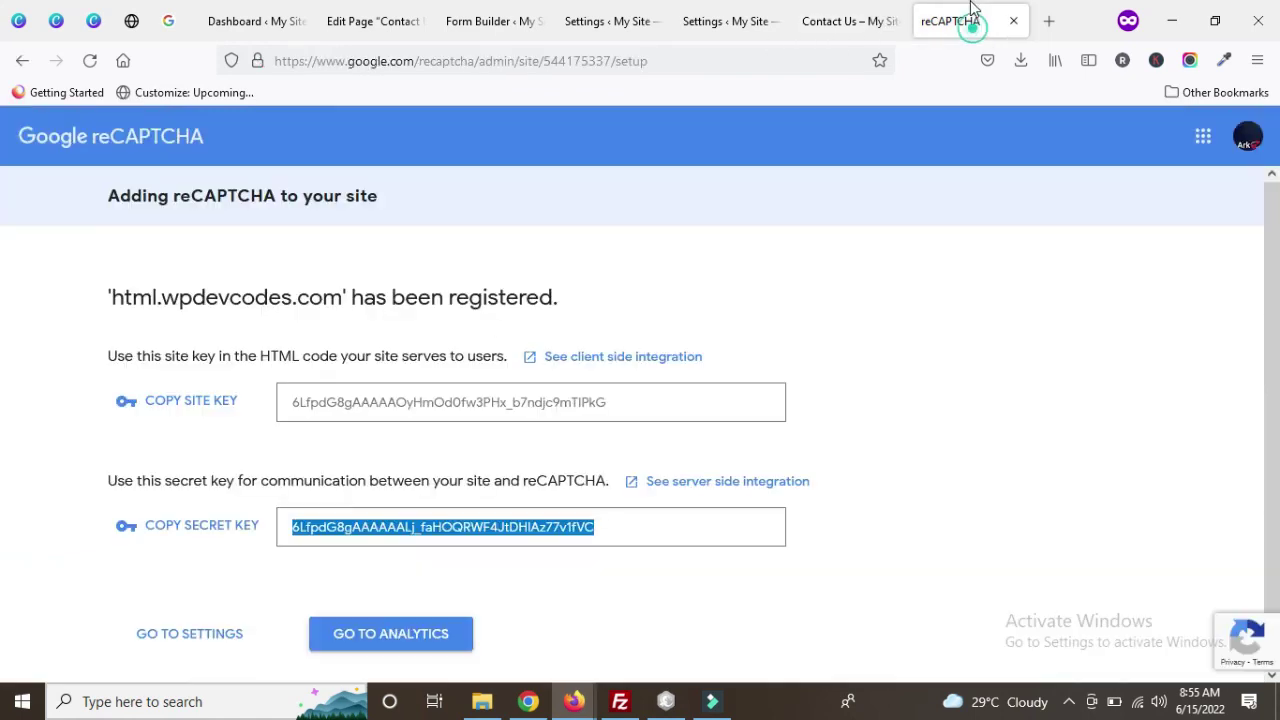